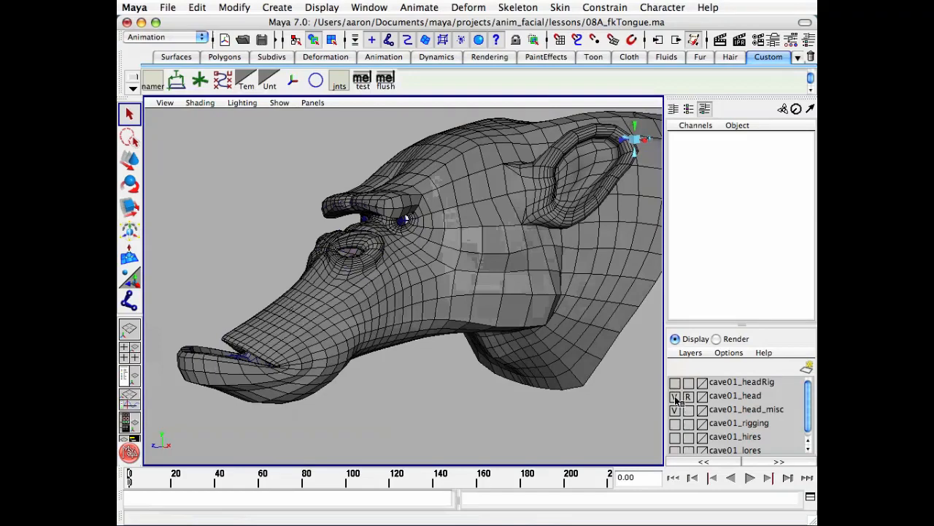
- Hide the cave01_head layer and show the cave01_headRig layer to expose the joints around the teeth
left_click(675, 396)
left_click(675, 382)
left_click_drag(441, 381, 416, 337, "alt")
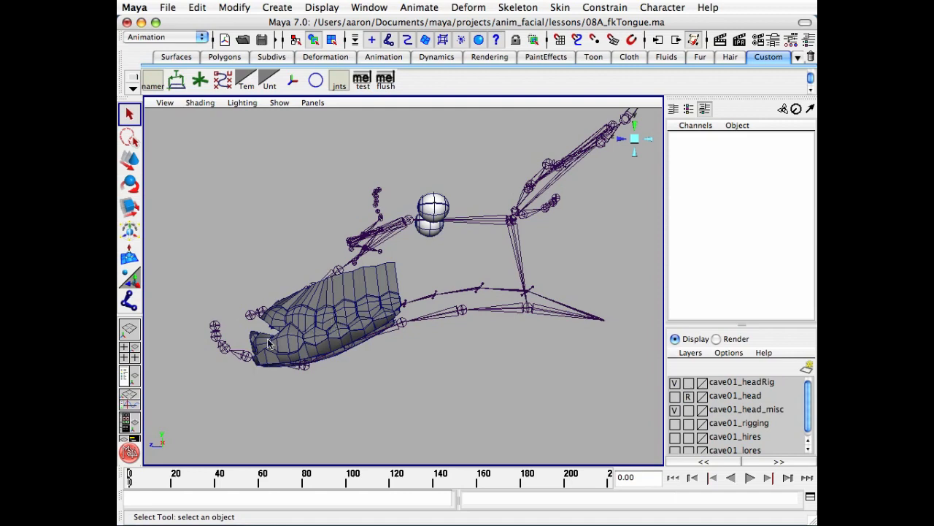
left_click_drag(355, 347, 329, 384, "alt")
right_click_drag(329, 384, 391, 376, "alt")
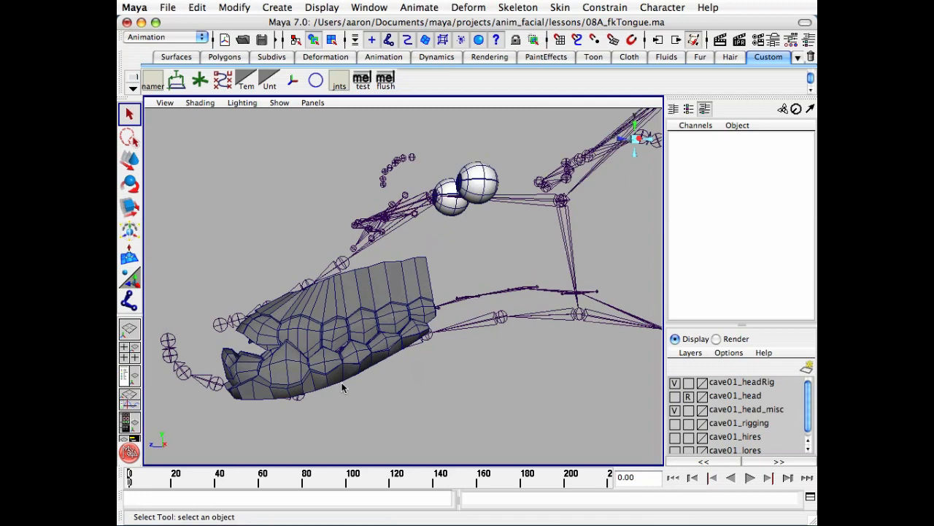
left_click_drag(338, 392, 356, 385, "alt")
middle_click_drag(356, 385, 425, 351, "alt")
left_click_drag(425, 352, 428, 389, "alt")
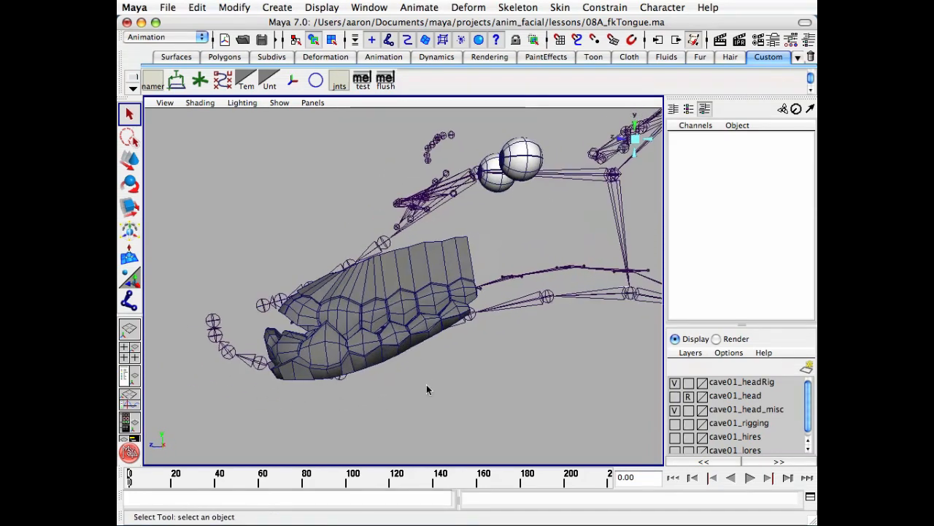
left_click_drag(515, 395, 484, 367, "alt")
- Select the upper and lower teeth meshes and display the scene in wireframe from the right side
left_click(453, 266)
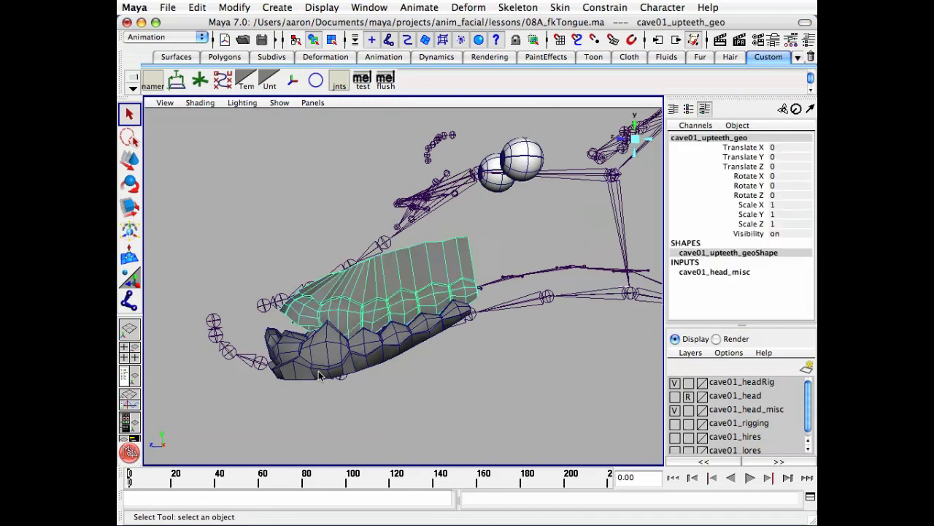
left_click(315, 373)
left_click_drag(616, 149, 624, 172, "alt")
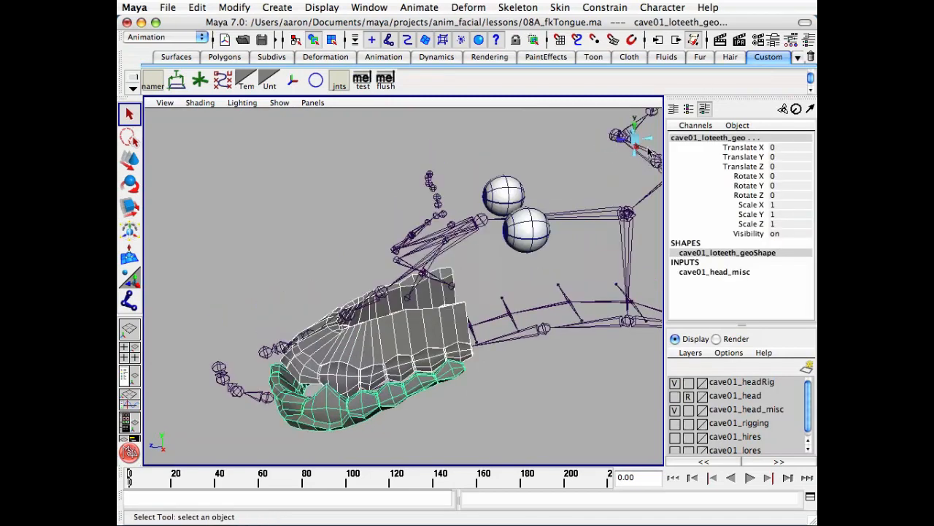
left_click(634, 148)
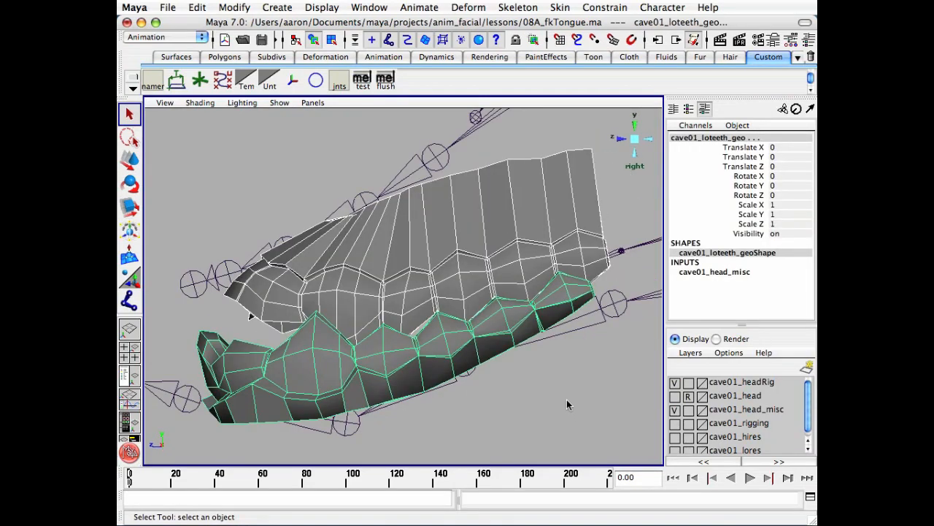
key("4")
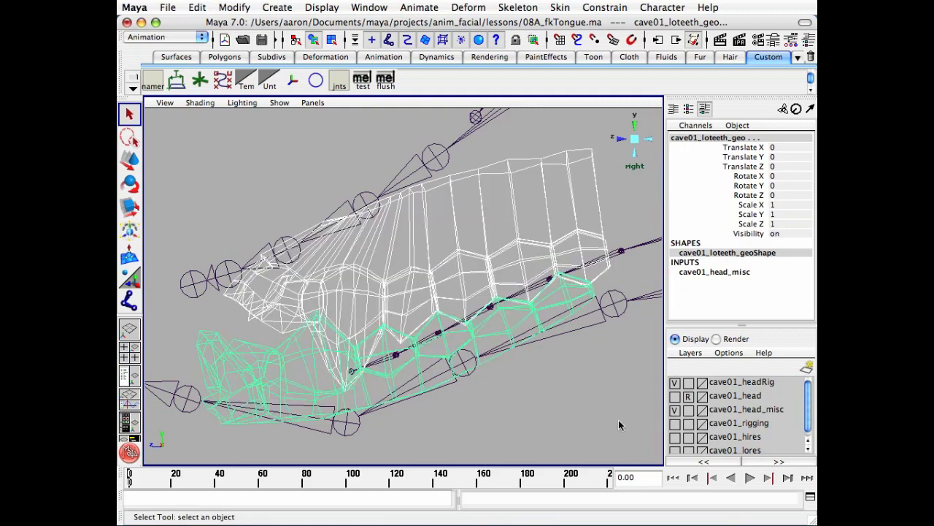
- Clear the selection and set the cave01_head_misc layer to template
left_click(587, 408)
middle_click_drag(499, 359, 527, 349, "alt")
left_click(688, 410)
right_click_drag(527, 350, 525, 346, "alt")
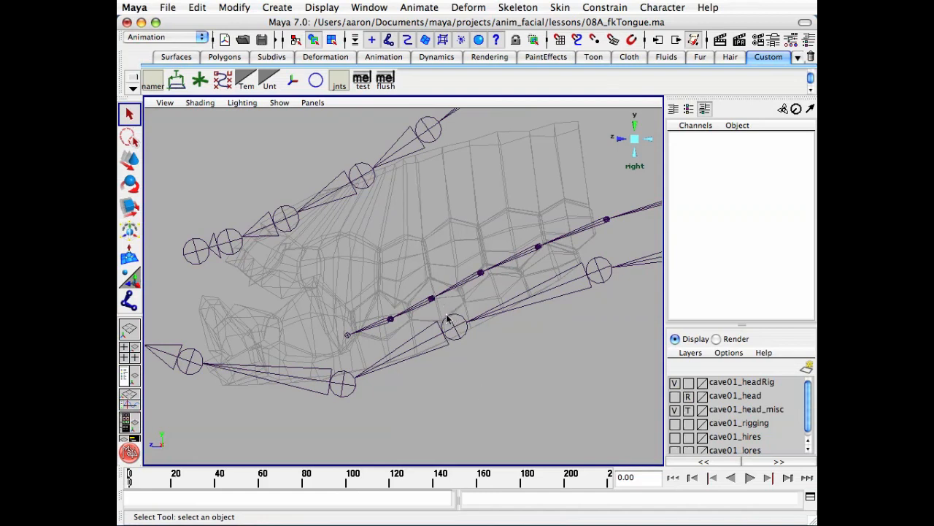
- Try to draw a new joint upward from the lower jaw joint cave01_c_lojaw05_jnt with the Joint Tool
left_click(340, 387)
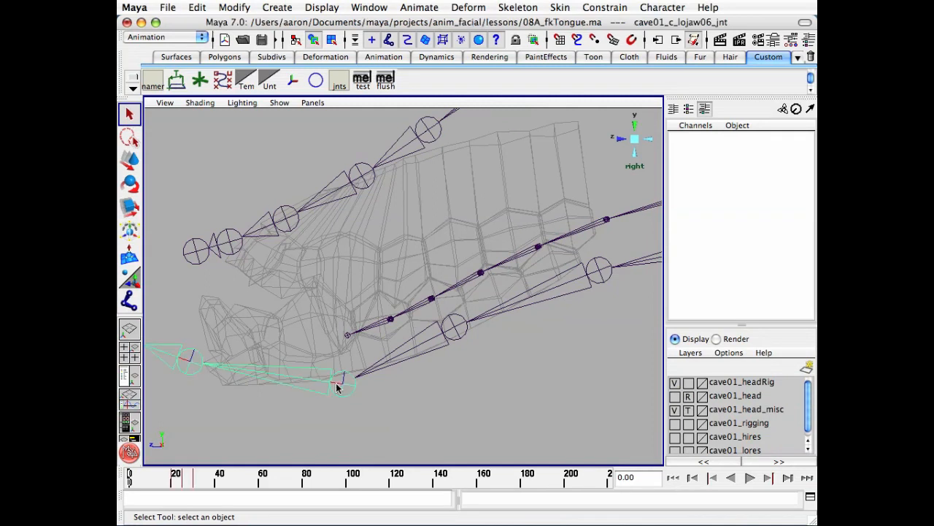
left_click(438, 348)
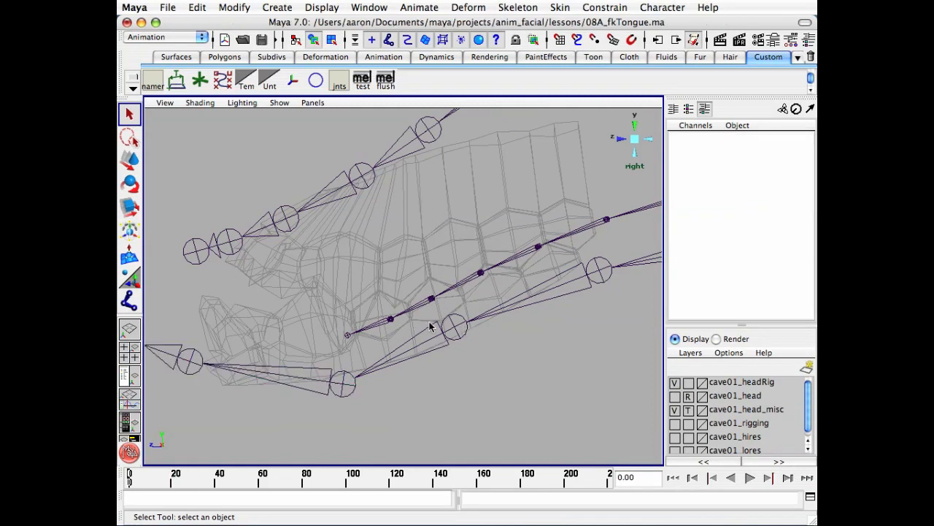
left_click(453, 326)
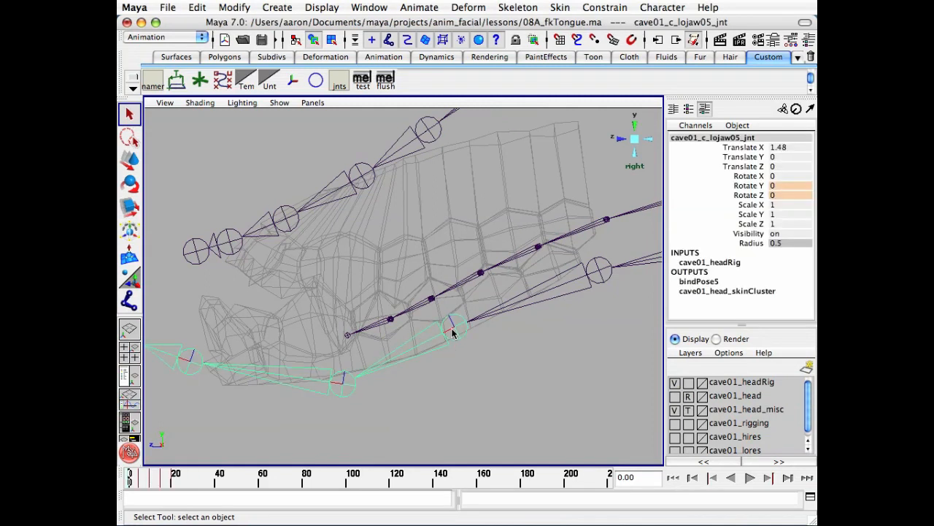
left_click(491, 375)
left_click(516, 8)
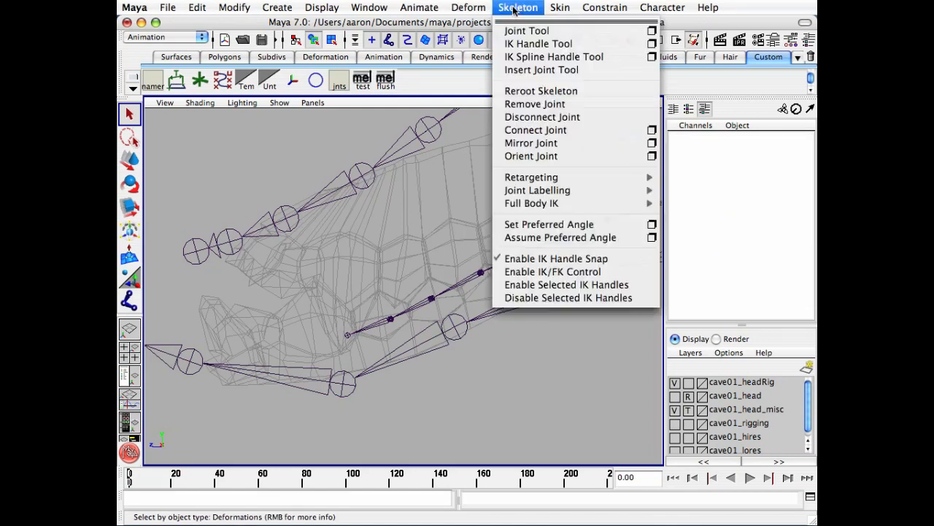
left_click(527, 30)
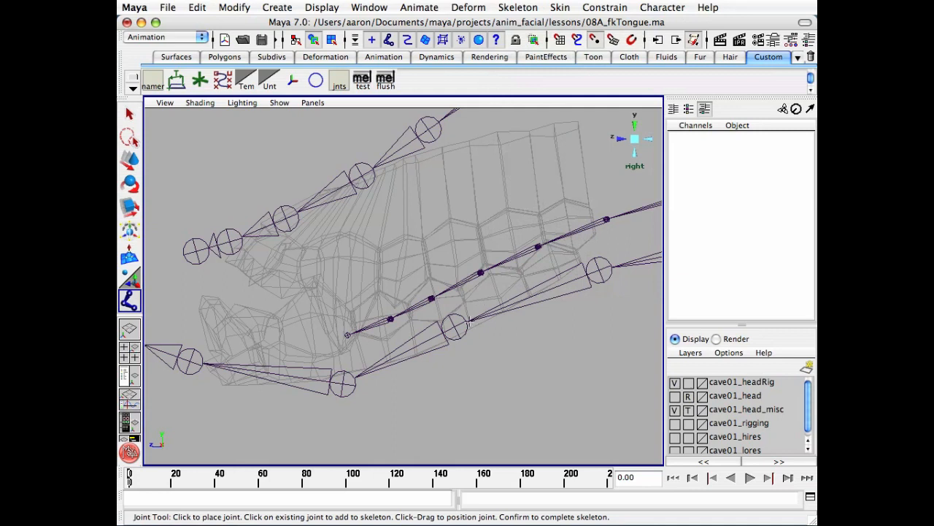
left_click(451, 325)
left_click(465, 298)
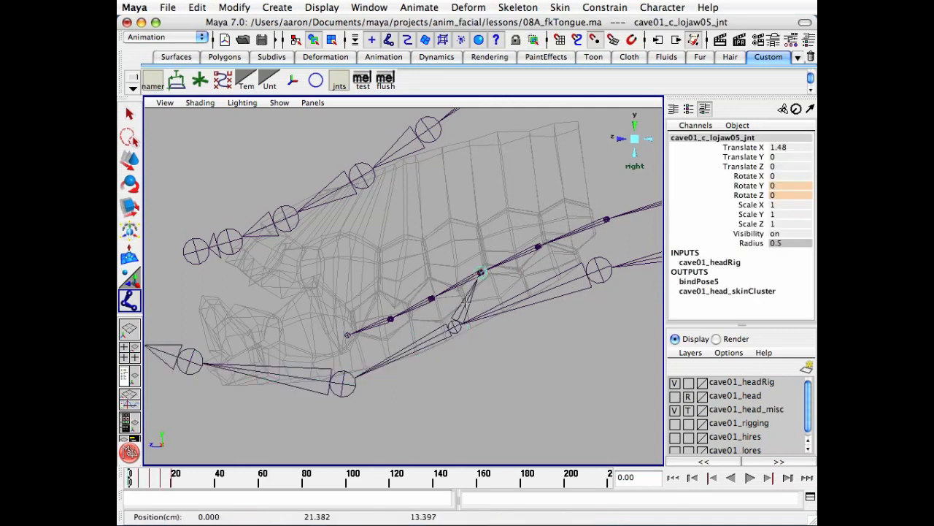
key("z")
left_click(450, 295)
key("z")
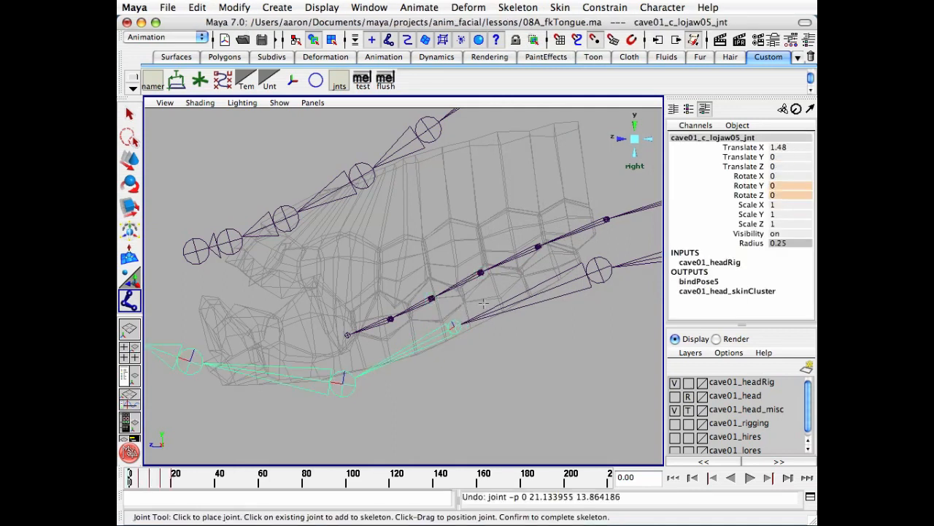
- Undo the trial joint at the lower jaw and set the cave01_head_misc layer back to template
left_click(455, 326)
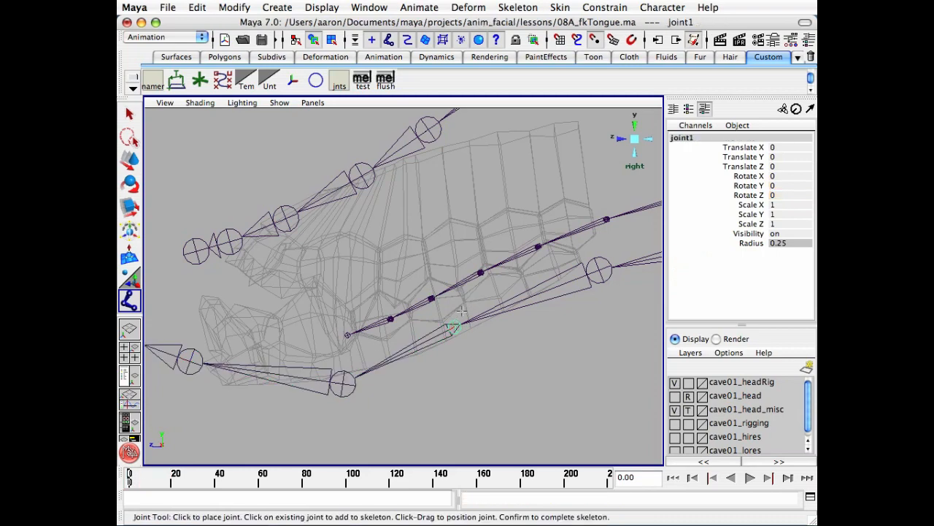
key("z")
key("z")
key("q")
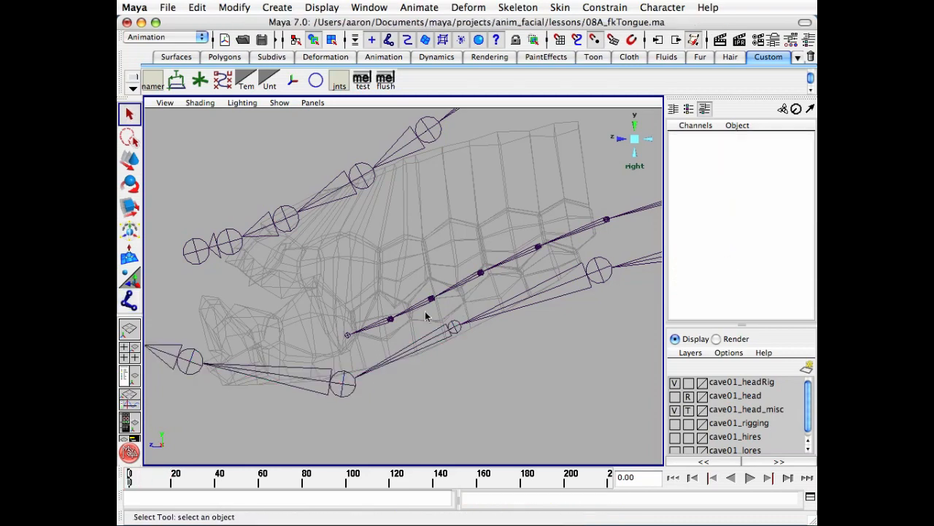
key("z")
key("z")
key("z")
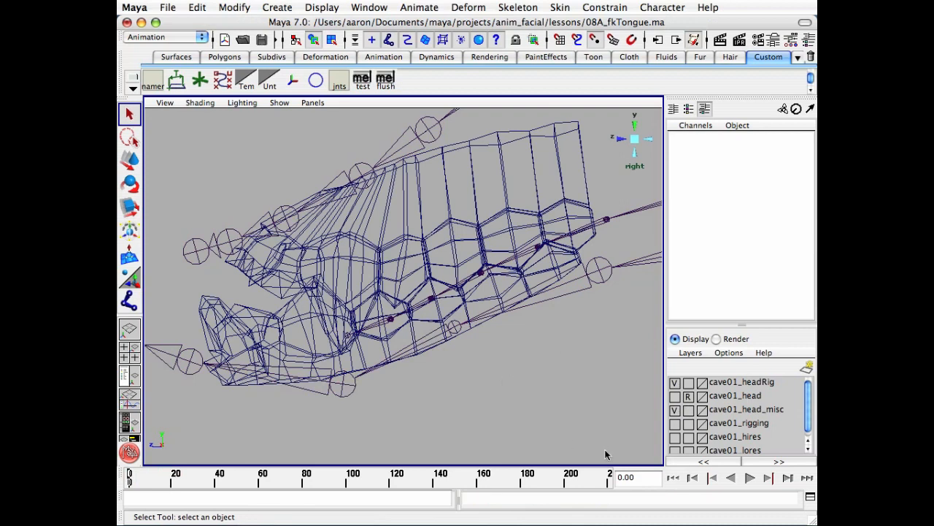
left_click(689, 410)
- Draw a separate two-joint chain about 0.5 units long, from cave01_c_lojaw05_jnt up into the teeth, with its root snapped to that joint
key("y")
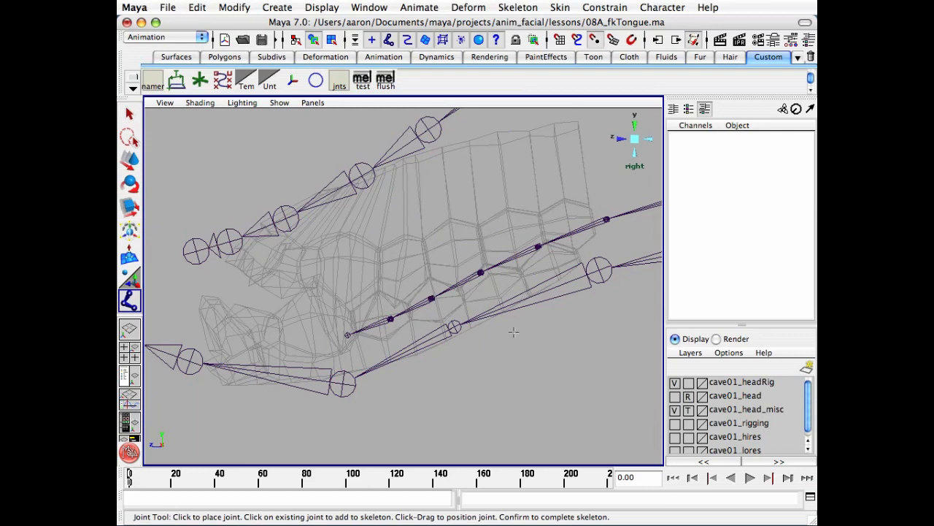
left_click(467, 306)
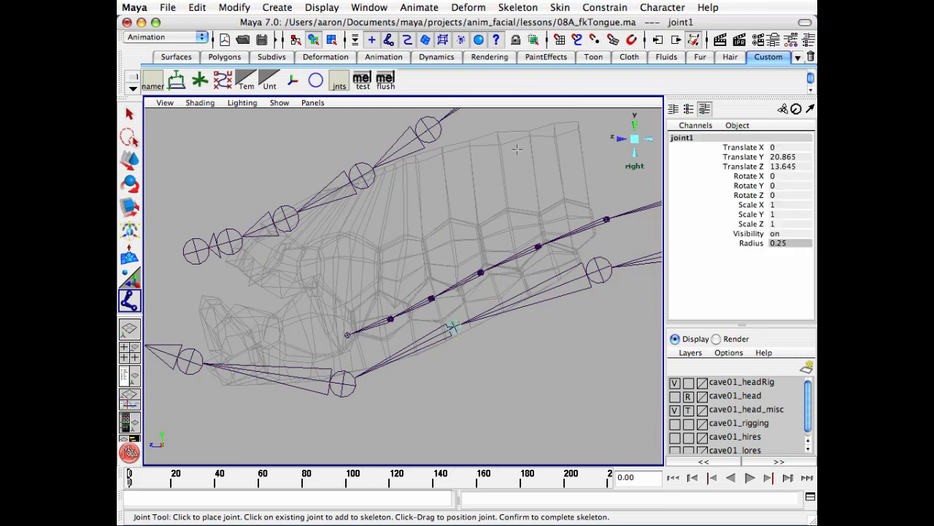
left_click_drag(454, 272, 441, 275)
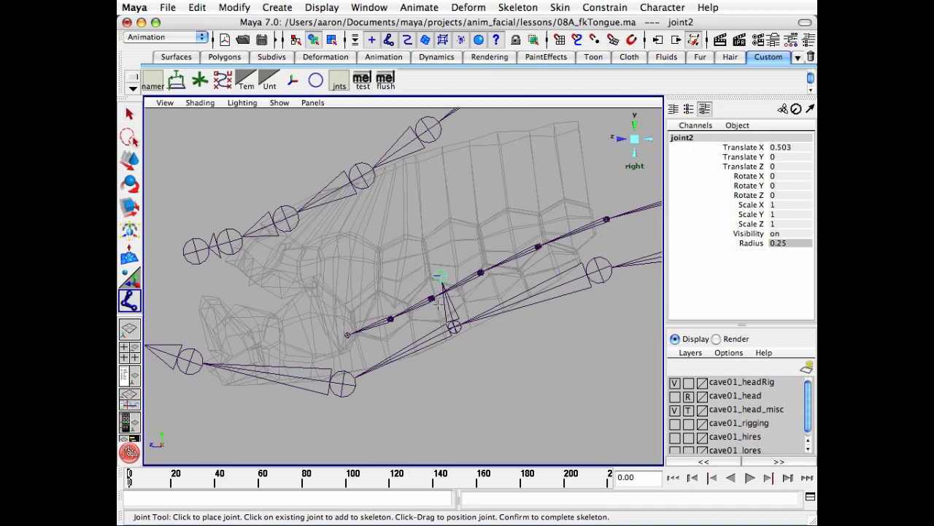
key("q")
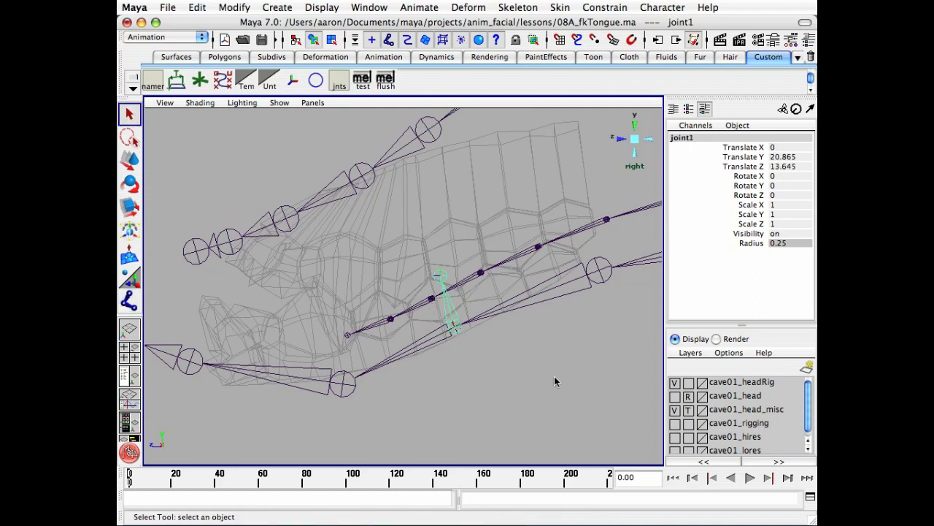
left_click(476, 394)
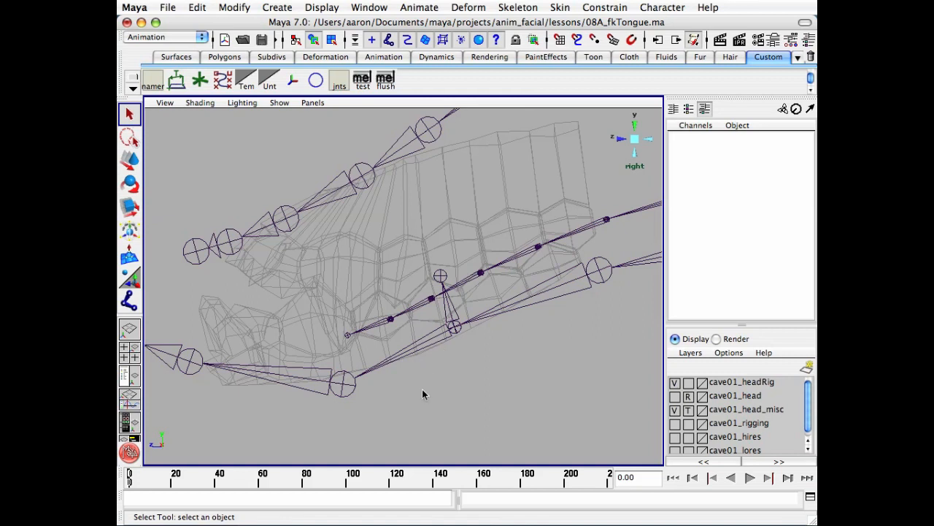
- Rename the root of the new teeth joint chain as cave01_loteeth01_jnt
left_click(451, 314)
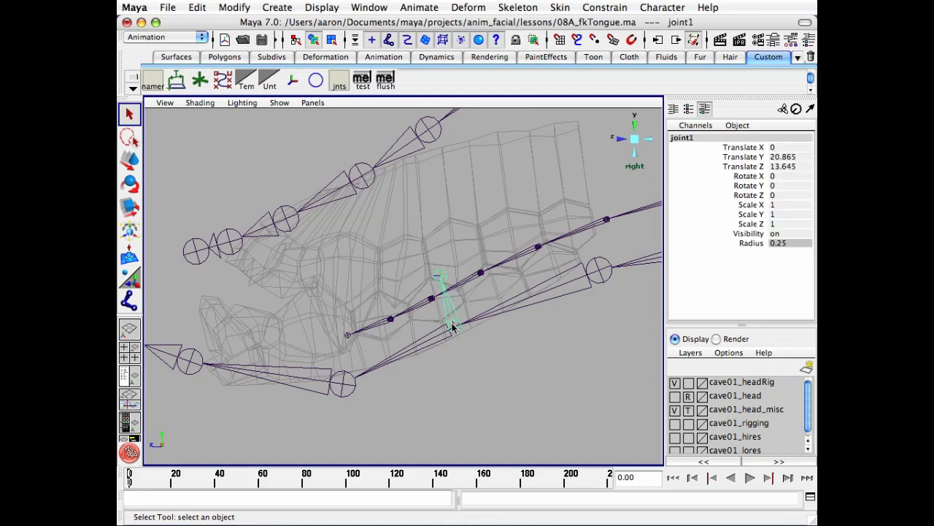
left_click(684, 139)
type("d")
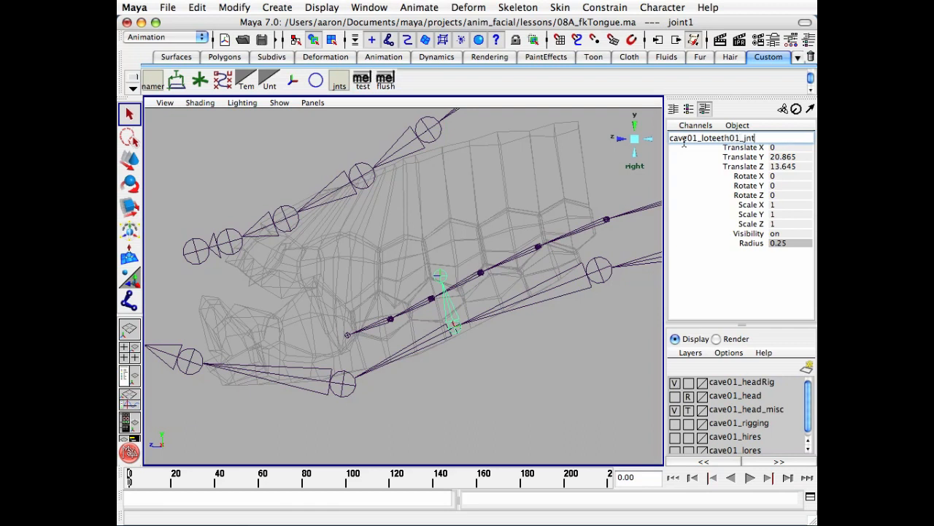
key("Return")
left_click(451, 365)
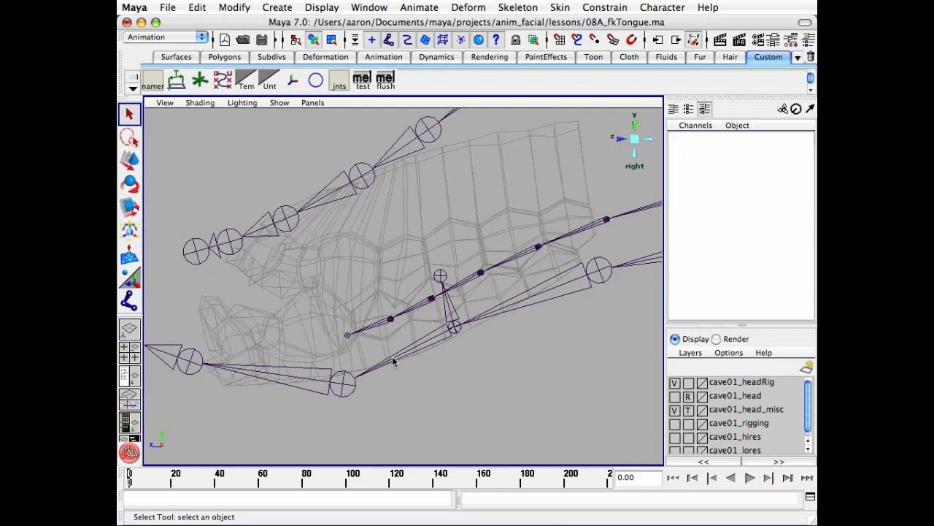
- Draw a second two-joint chain from the front lower jaw joint cave01_c_lojaw06_jnt up into the teeth, with its root snapped to that joint
key("y")
key("v")
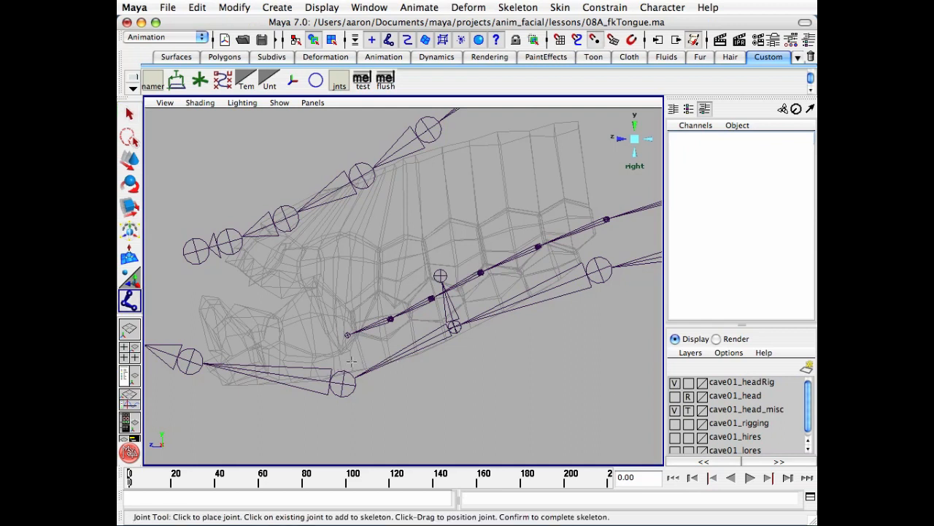
left_click_drag(352, 359, 343, 383)
left_click_drag(326, 342, 319, 283)
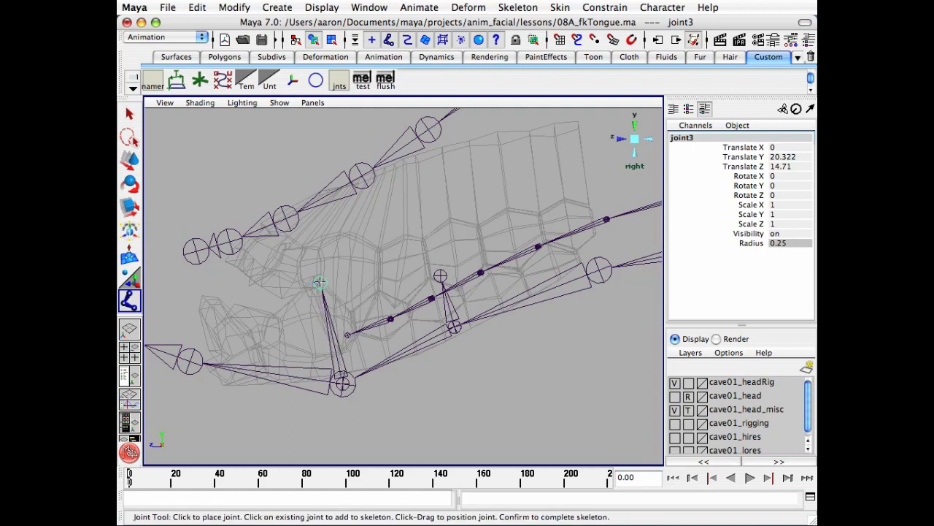
middle_click_drag(320, 281, 319, 282)
key("q")
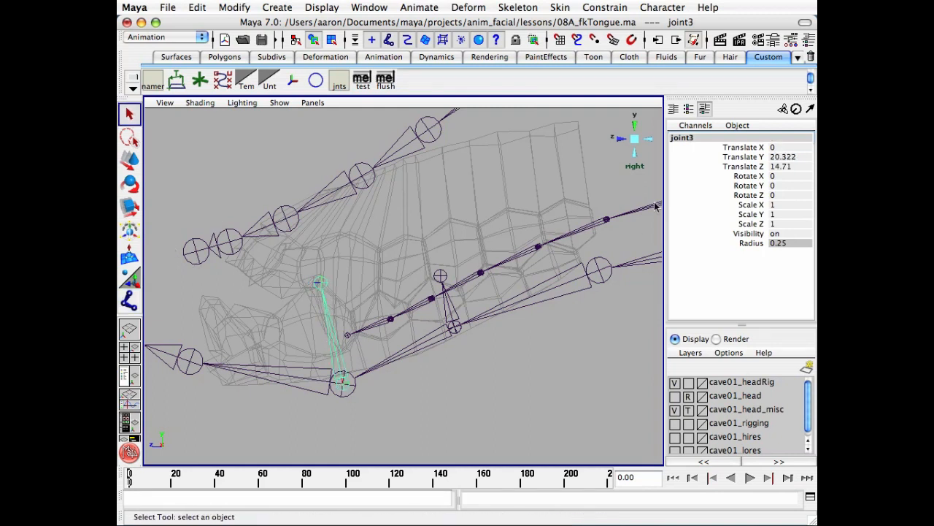
- Rename the root of the front teeth joint chain as cave01_c_loteeth02_jnt
left_click(695, 137)
type("cave01_c_lo")
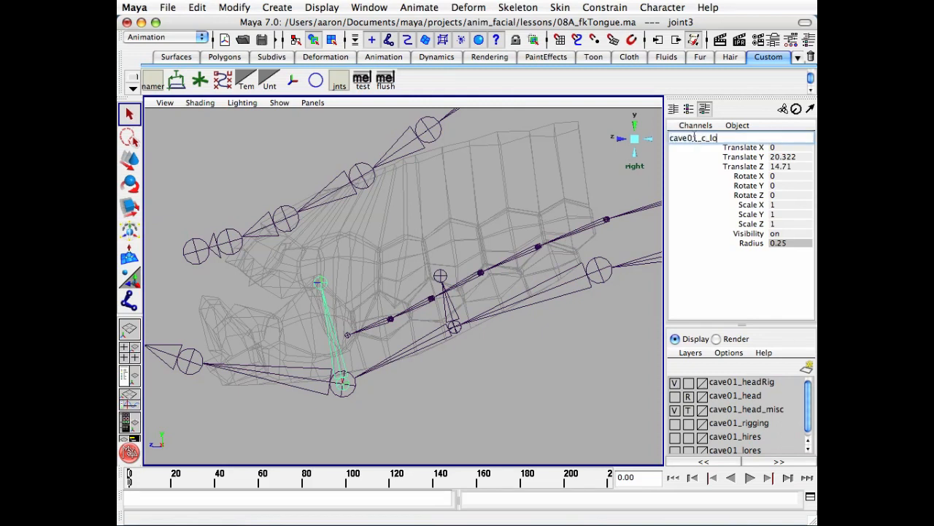
type("teeth02_jnt")
key("Return")
- Rename the root of the rear teeth joint chain as cave01_c_loteeth01_jnt
left_click(449, 312)
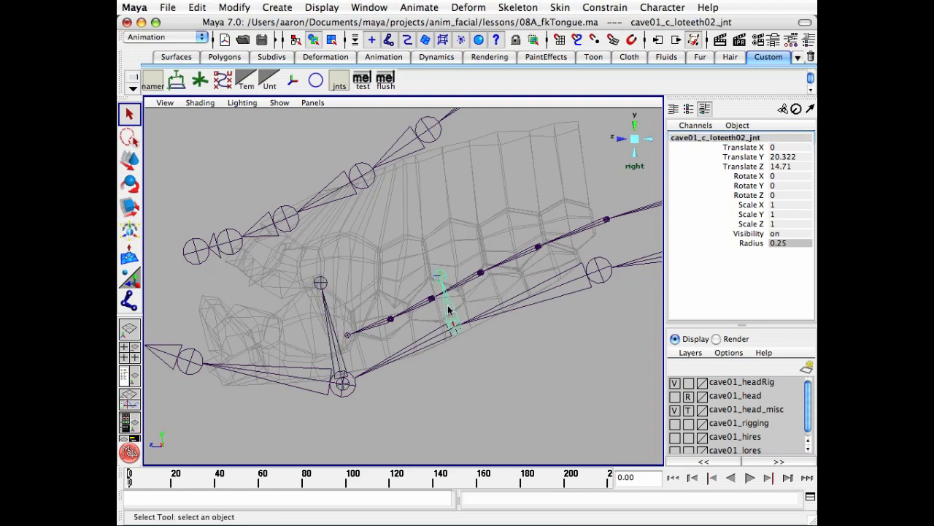
left_click(705, 138)
left_click(702, 138)
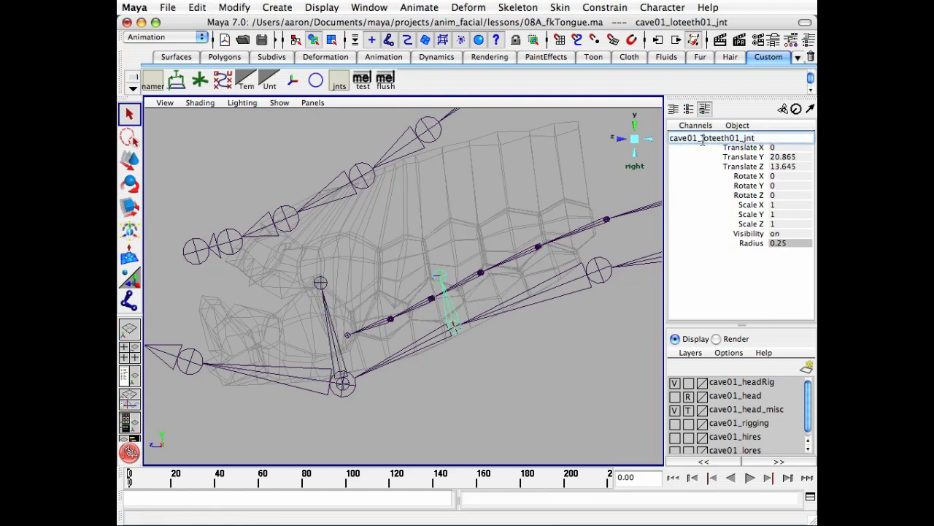
type("c_")
key("BackSpace")
key("BackSpace")
key("BackSpace")
type("c_")
key("Return")
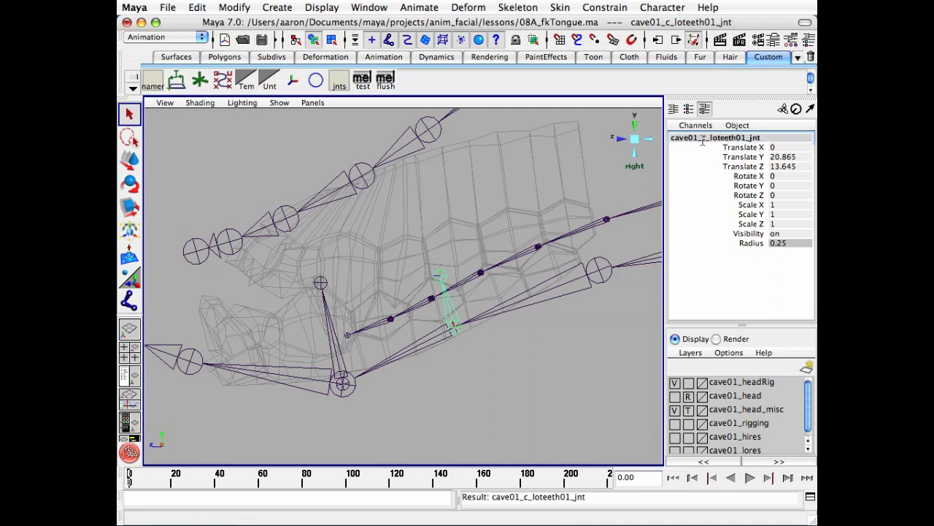
left_click(513, 384)
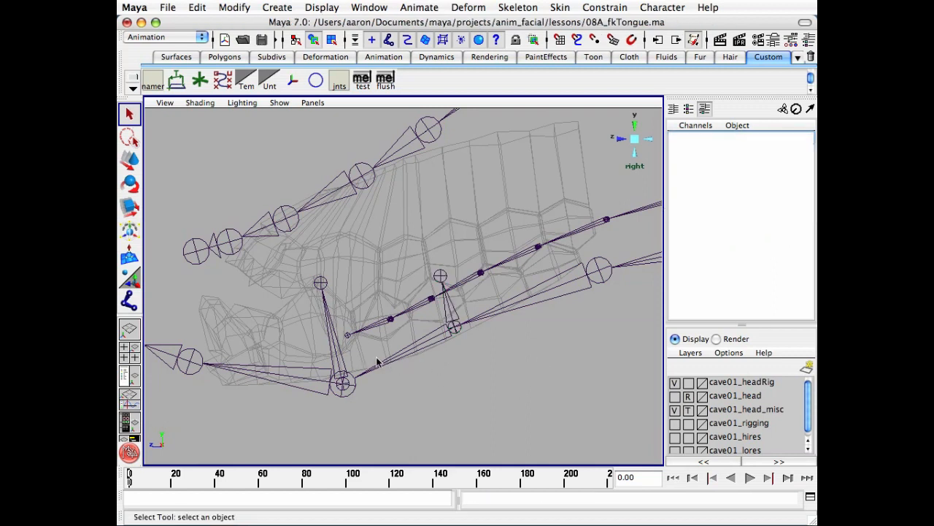
- Set the radius of the lower jaw joint cave01_c_lojaw05_jnt to 0.5
left_click(339, 356)
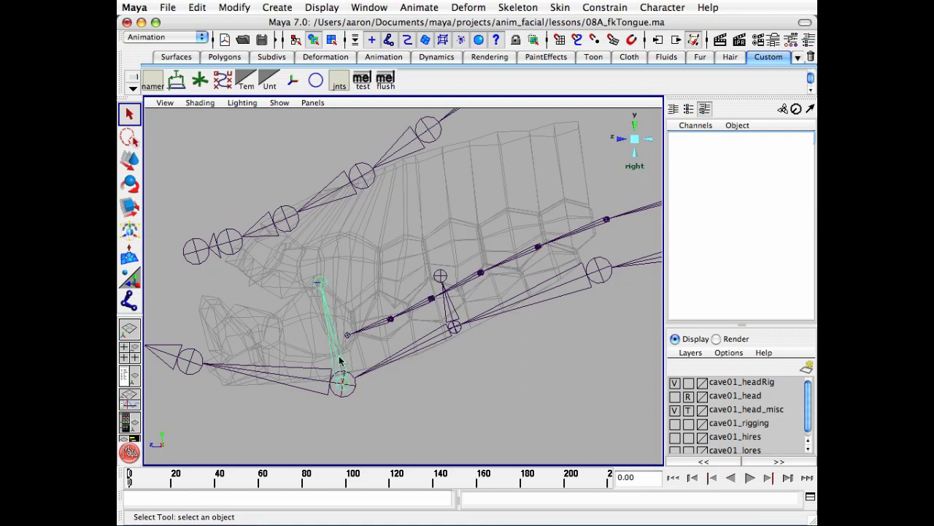
left_click(323, 396)
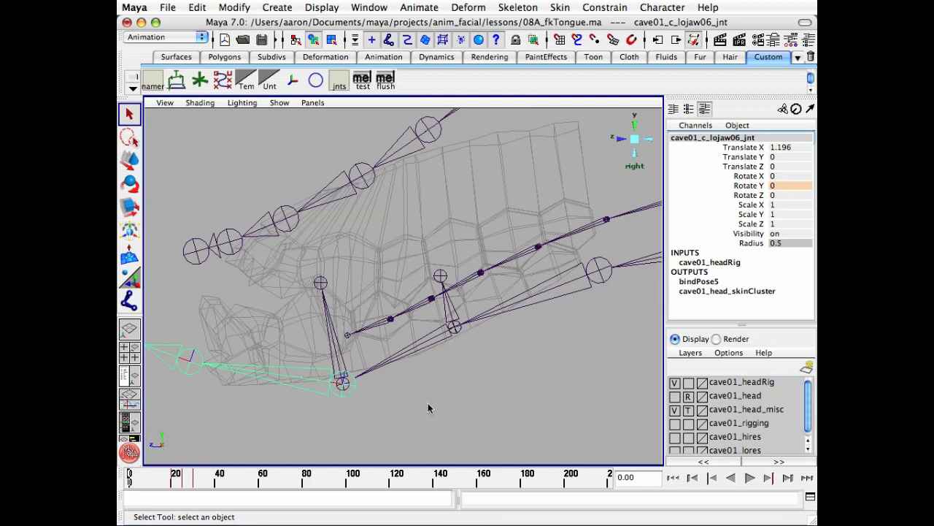
left_click(453, 326)
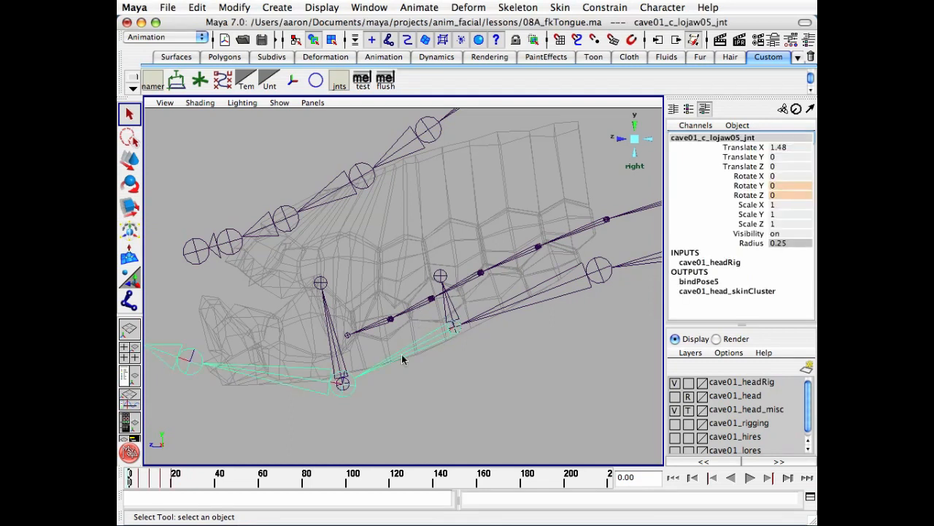
double_click(789, 244)
type("0.5")
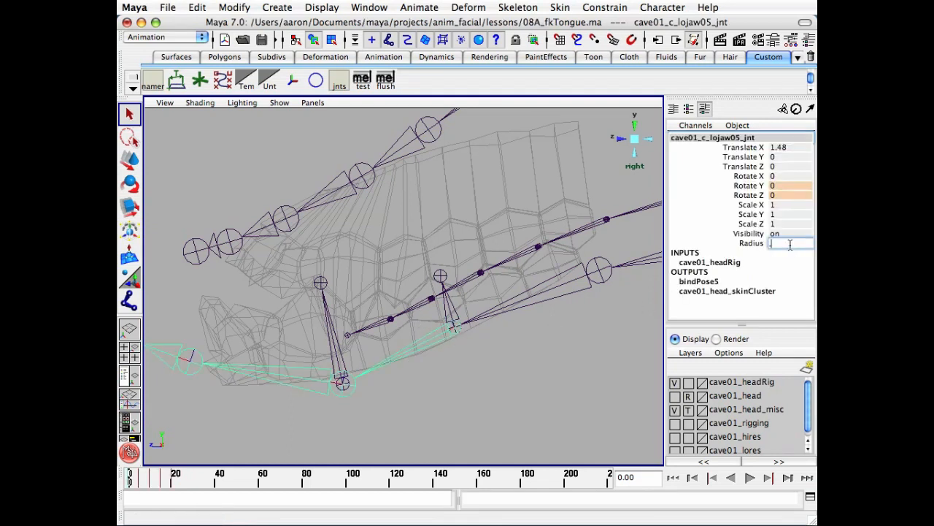
key("Return")
left_click(356, 439)
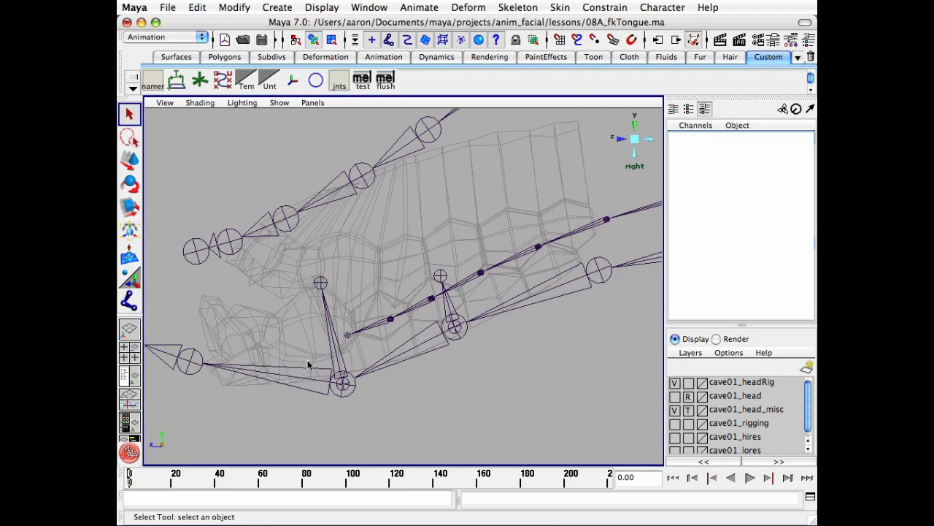
- Test-rotate cave01_c_lojaw06_jnt and the front teeth joint cave01_c_loteeth02_jnt separately, and undo both rotations
left_click(335, 348)
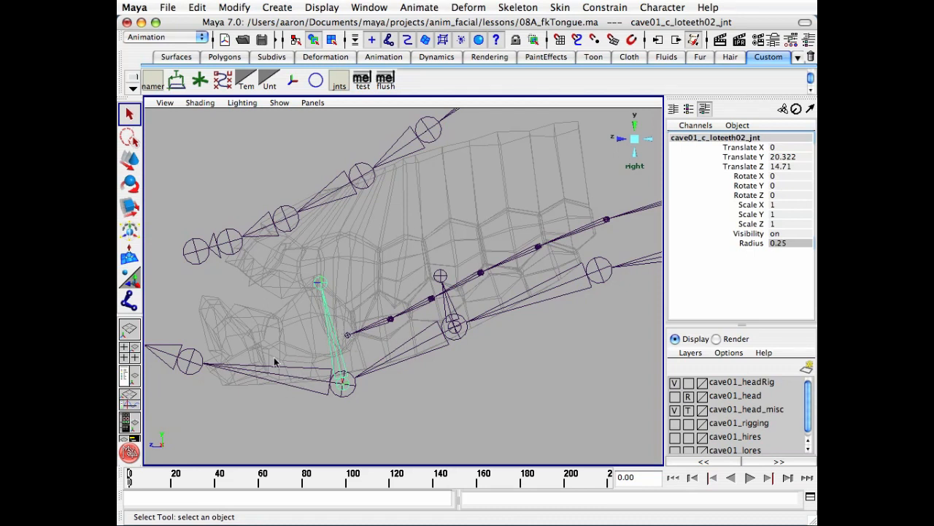
left_click(291, 379)
key("e")
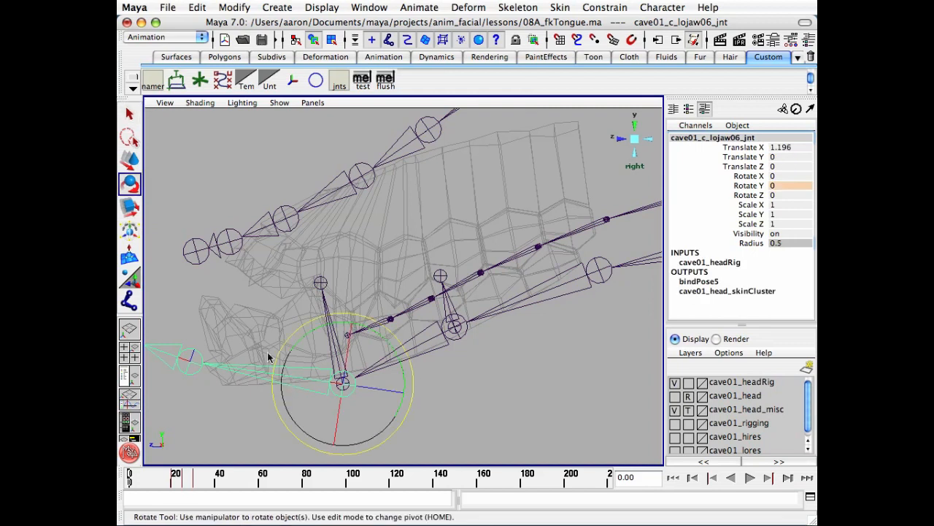
left_click_drag(297, 347, 342, 269)
left_click(342, 269)
left_click(324, 318)
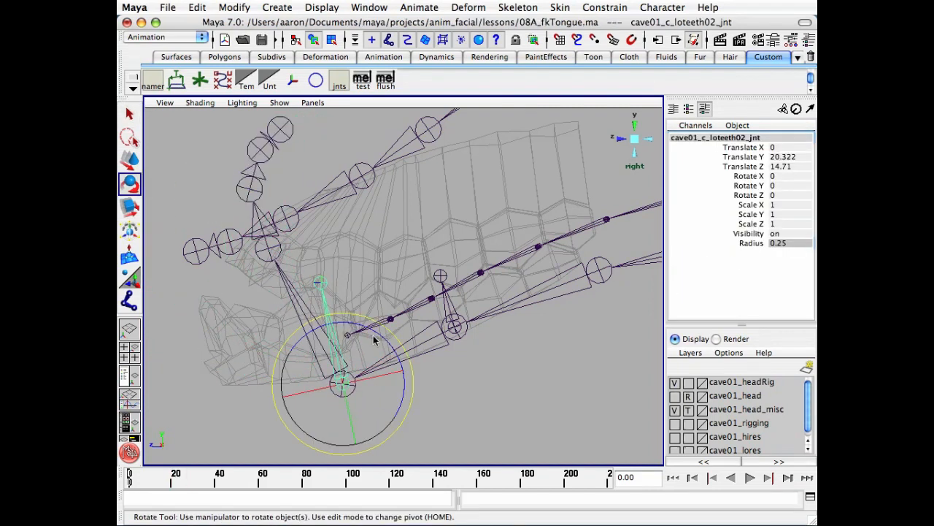
left_click_drag(389, 346, 406, 377)
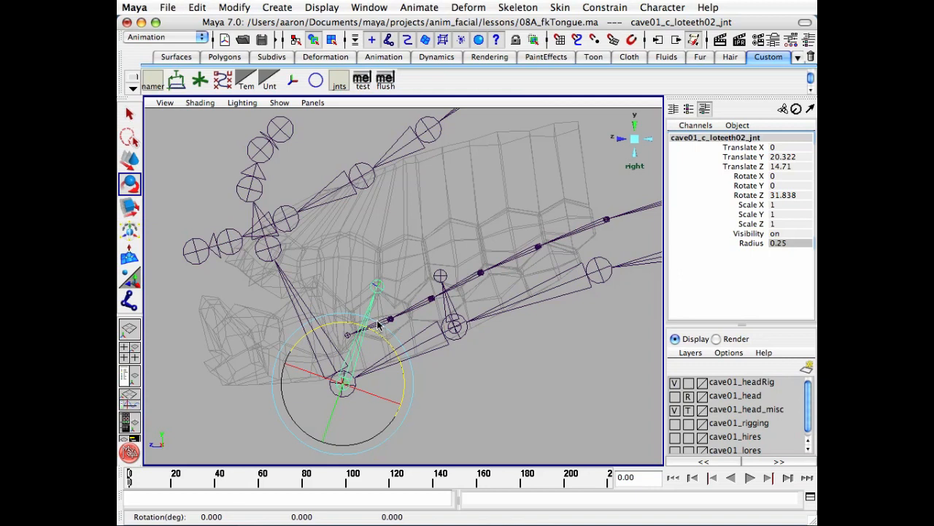
key("z")
key("z")
key("z")
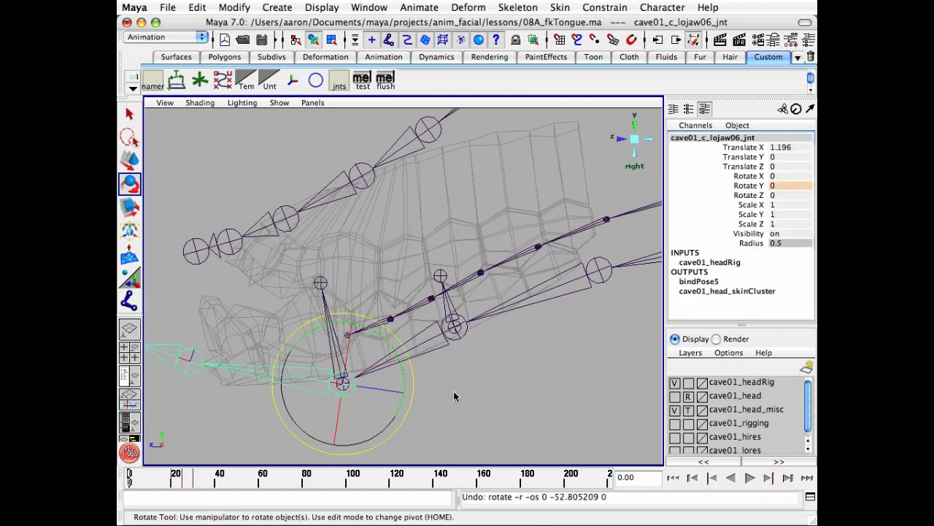
key("q")
left_click(456, 388)
- Duplicate the lower jaw joint cave01_c_lojaw05_jnt together with its child joints
left_click(425, 342)
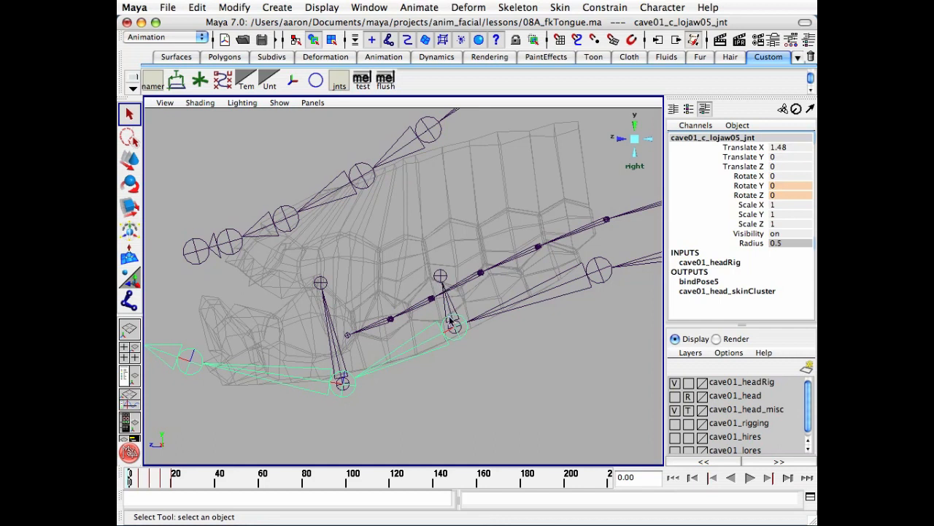
left_click(197, 8)
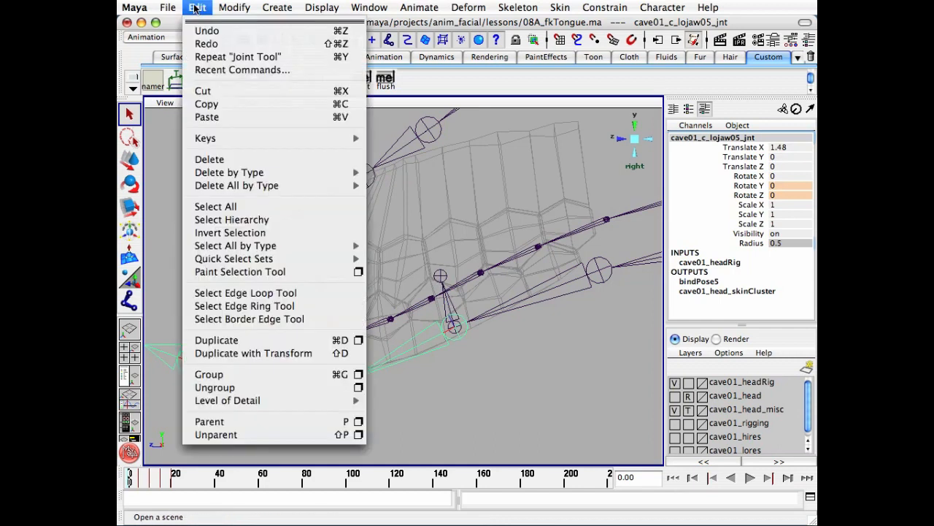
left_click(300, 340)
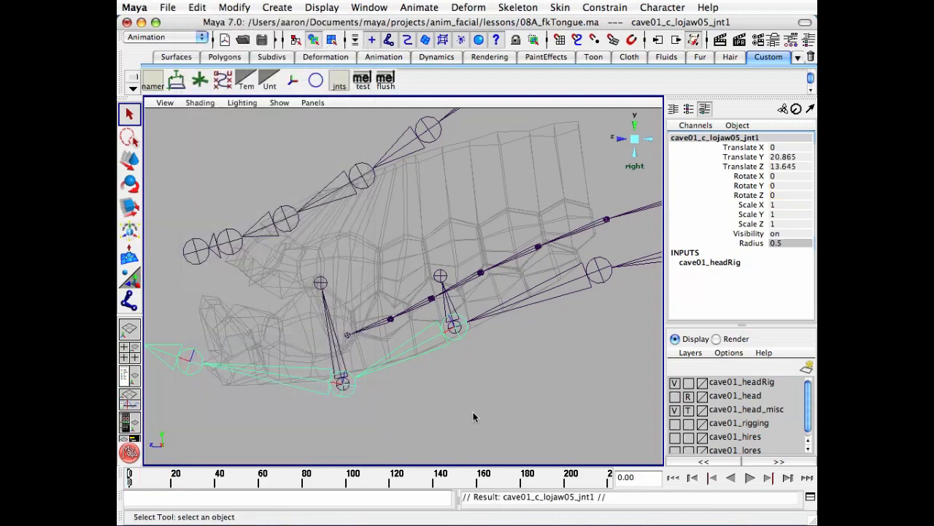
- In the Hypergraph, delete all joints below cave01_c_lojaw06_jnt in the duplicated jaw chain
key("h")
middle_click_drag(272, 292, 201, 245, "alt")
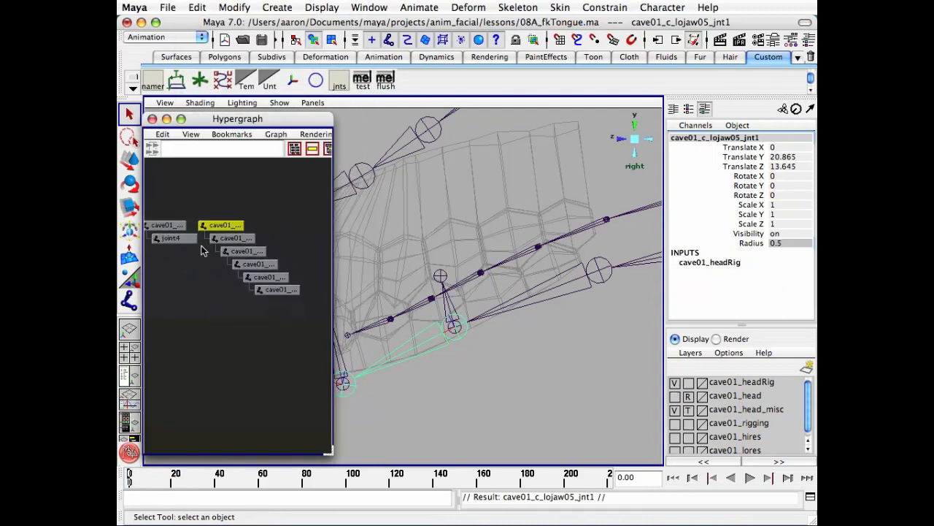
right_click_drag(217, 261, 233, 261, "alt")
middle_click_drag(256, 256, 267, 308, "alt")
middle_click_drag(453, 316, 526, 295, "alt")
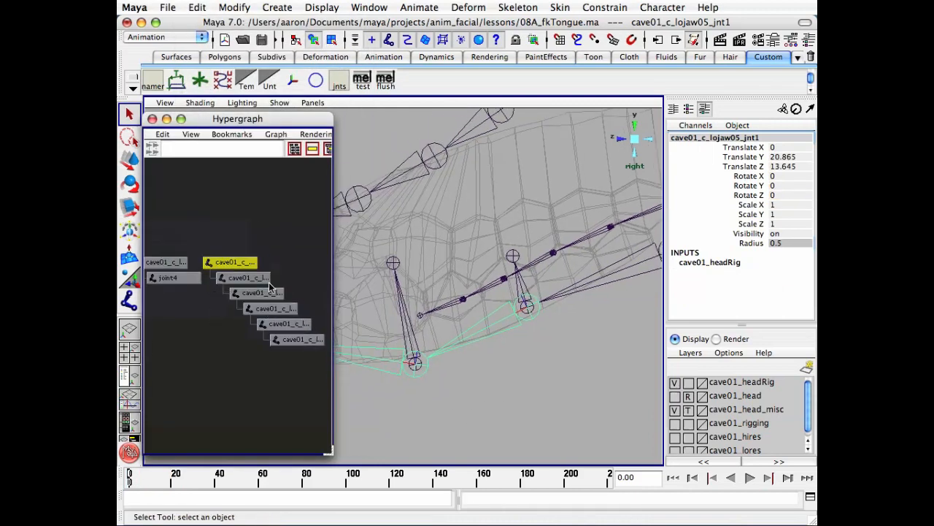
left_click(270, 291)
key("Delete")
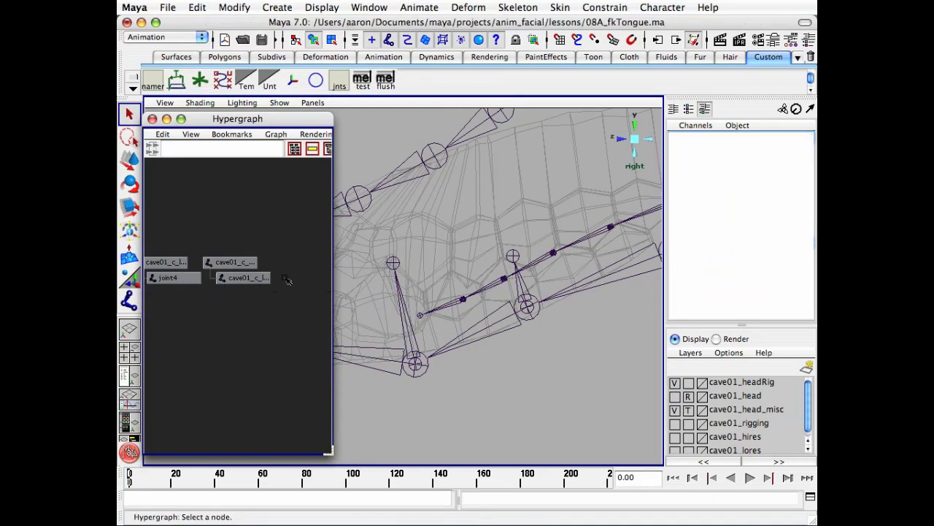
- Unparent the duplicated cave01_c_lojaw06_jnt from cave01_c_lojaw05_jnt1 so the two joints are separate
left_click(233, 265)
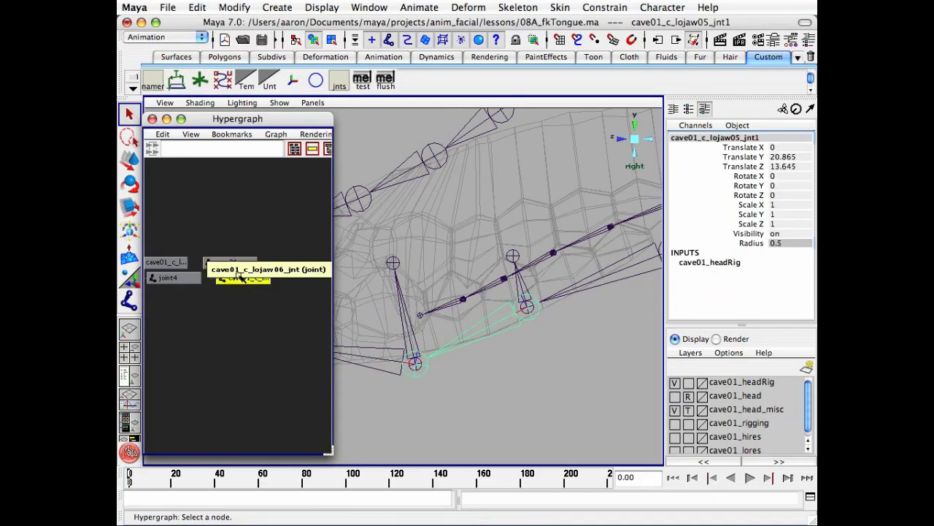
left_click(243, 278)
key("shift+p")
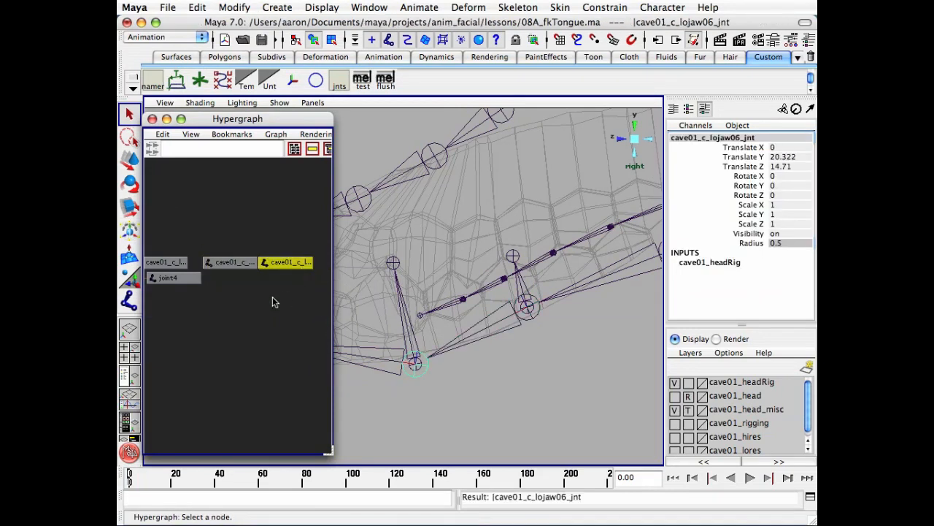
left_click(235, 365)
- Rename the duplicated joint cave01_c_lojaw05_jnt1 as cave01_c_lojaw05_avg
double_click(219, 263)
left_click_drag(224, 263, 237, 263)
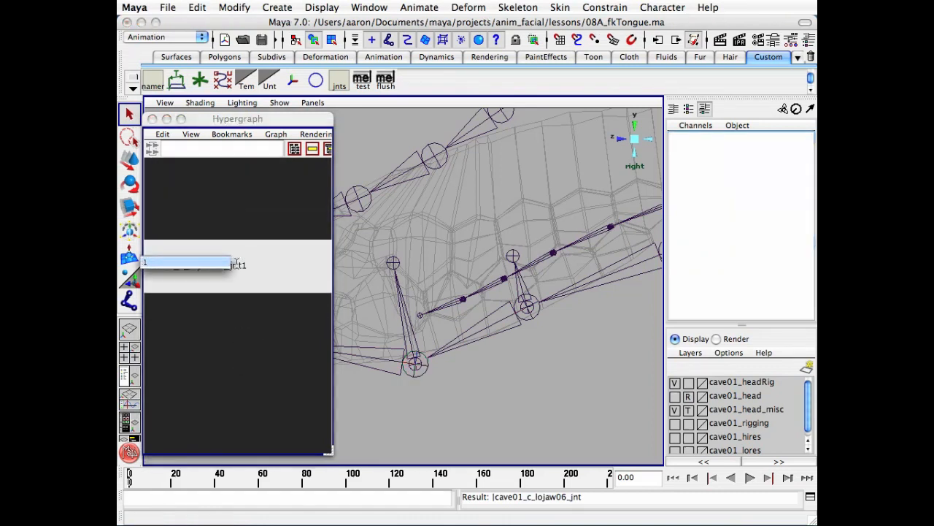
type("avg")
key("Return")
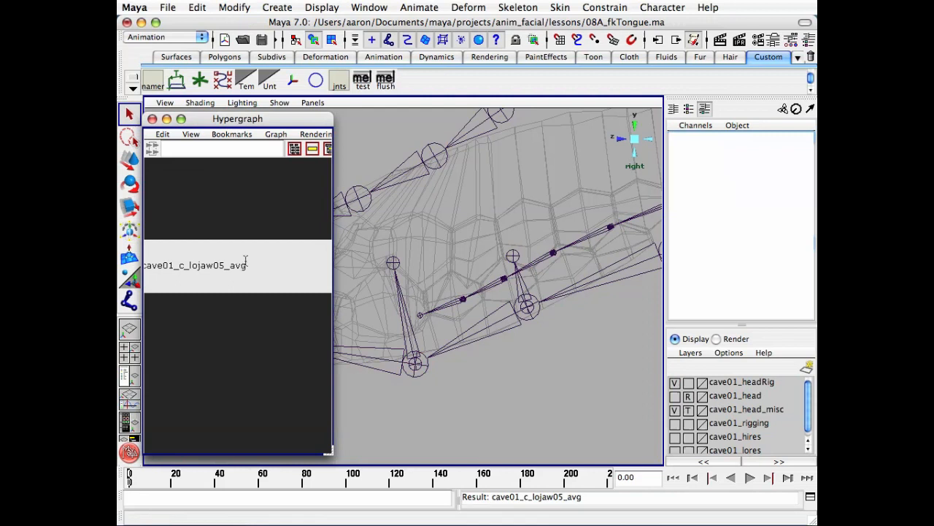
- Rename the unparented duplicate of cave01_c_lojaw06_jnt as cave01_c_lojaw06_avg
middle_click_drag(245, 261, 357, 260, "alt")
middle_click_drag(309, 292, 205, 303, "alt")
double_click(229, 280)
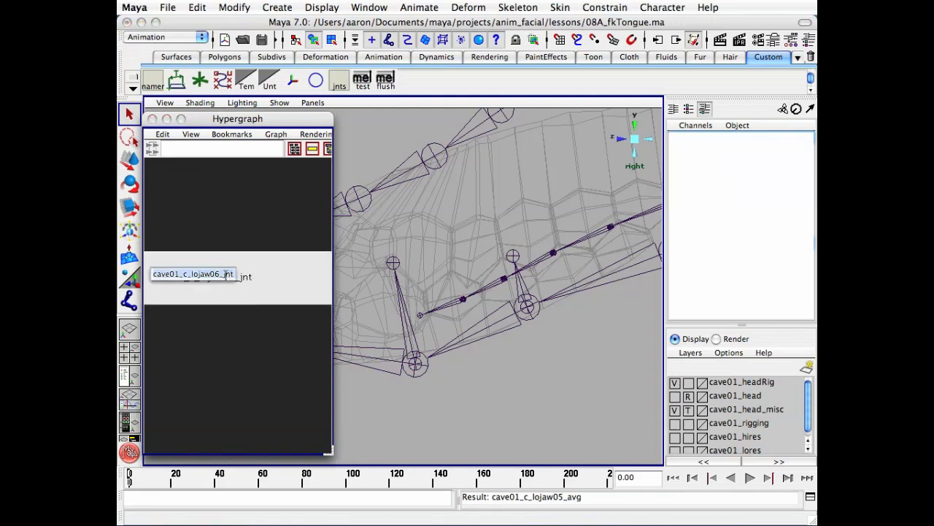
left_click(223, 274)
left_click_drag(223, 275, 243, 274)
type("avg")
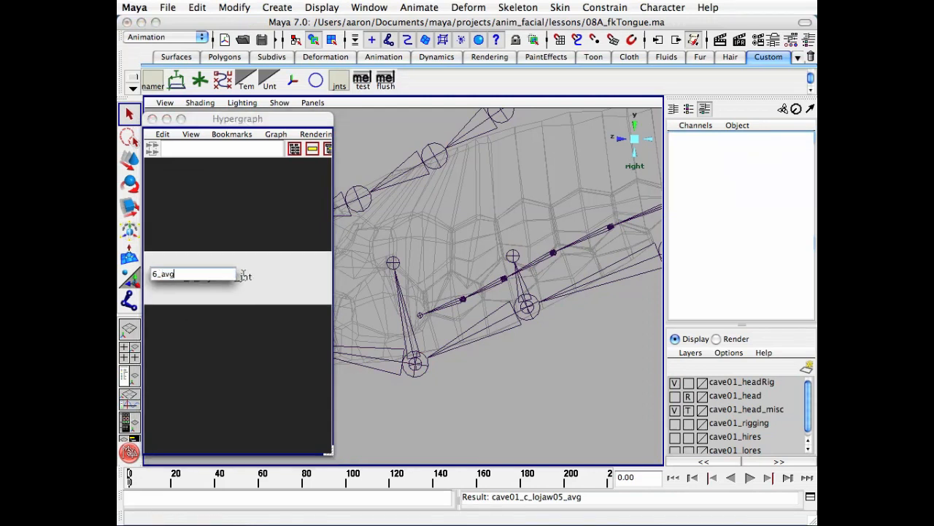
key("Return")
- Parent cave01_c_loteeth01_jnt to cave01_c_lojaw05_avg and cave01_c_loteeth02_jnt to cave01_c_lojaw06_avg
middle_click_drag(235, 277, 318, 267, "alt")
right_click_drag(318, 268, 247, 270, "alt")
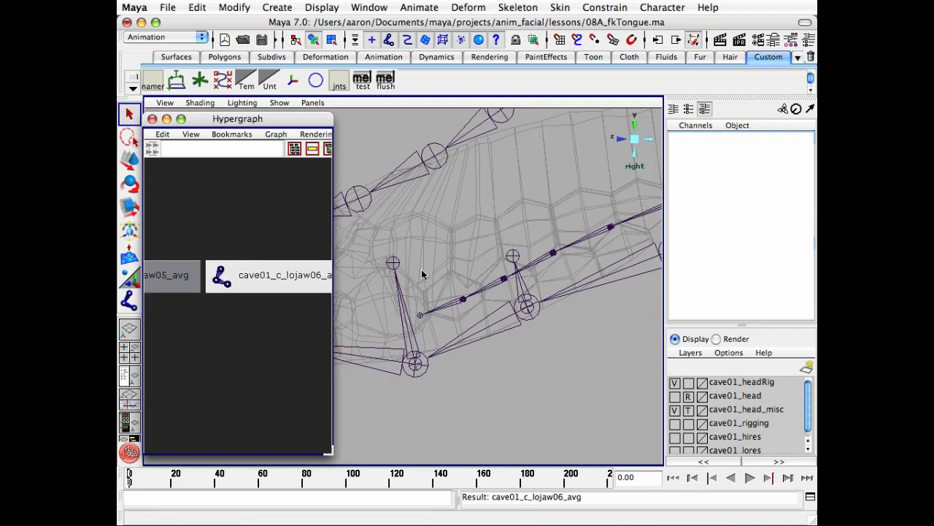
left_click(523, 286)
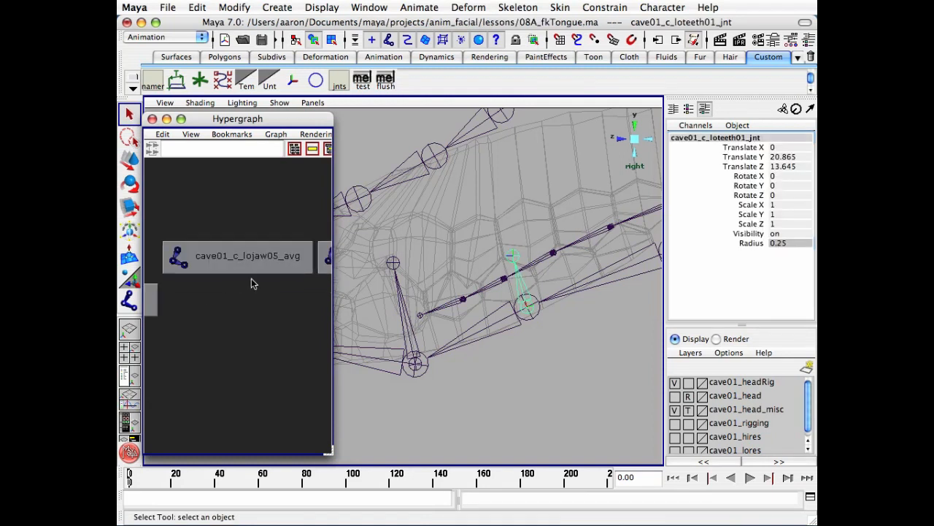
left_click(253, 260, "shift")
key("p")
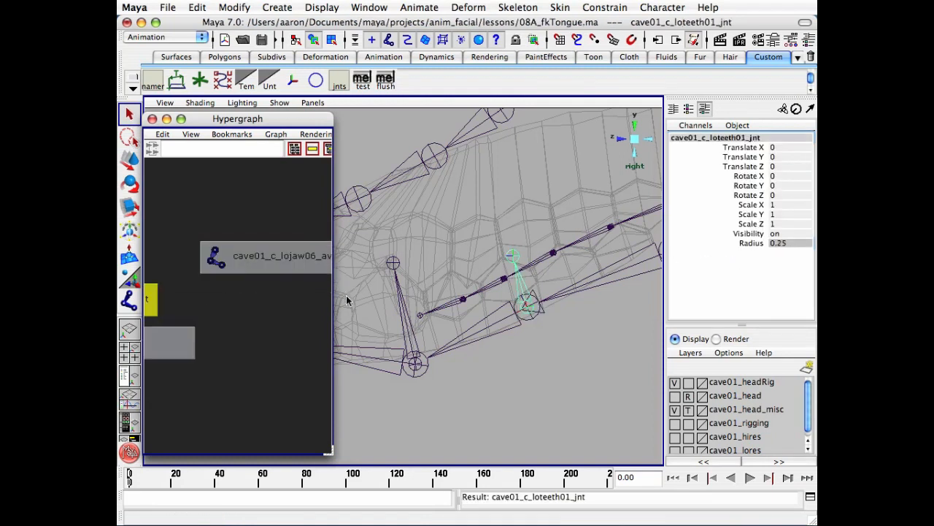
left_click(275, 257)
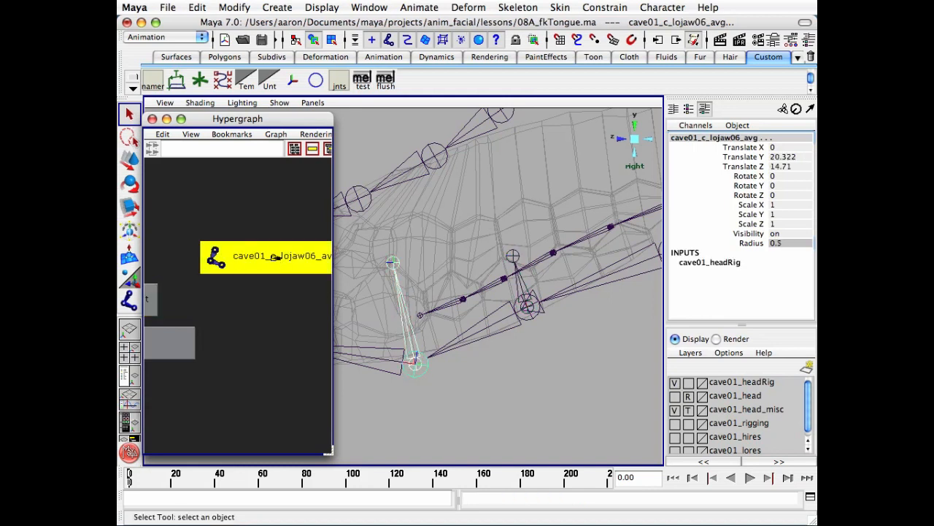
key("p")
- Enlarge the Hypergraph and collapse the child joints under cave01_c_loteeth01_jnt and cave01_c_loteeth02_jnt
left_click_drag(332, 451, 394, 444)
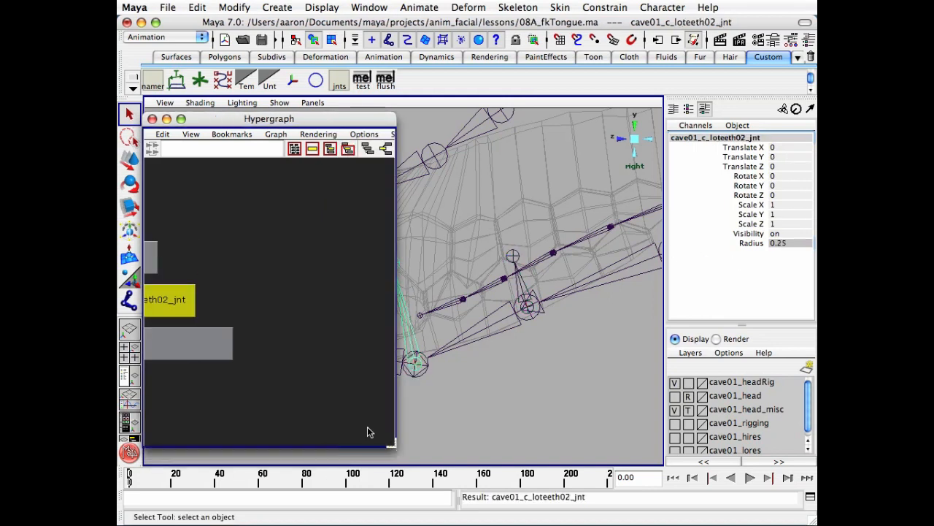
middle_click_drag(171, 327, 339, 318, "alt")
middle_click_drag(255, 319, 343, 312, "alt")
right_click_drag(302, 327, 261, 323, "alt")
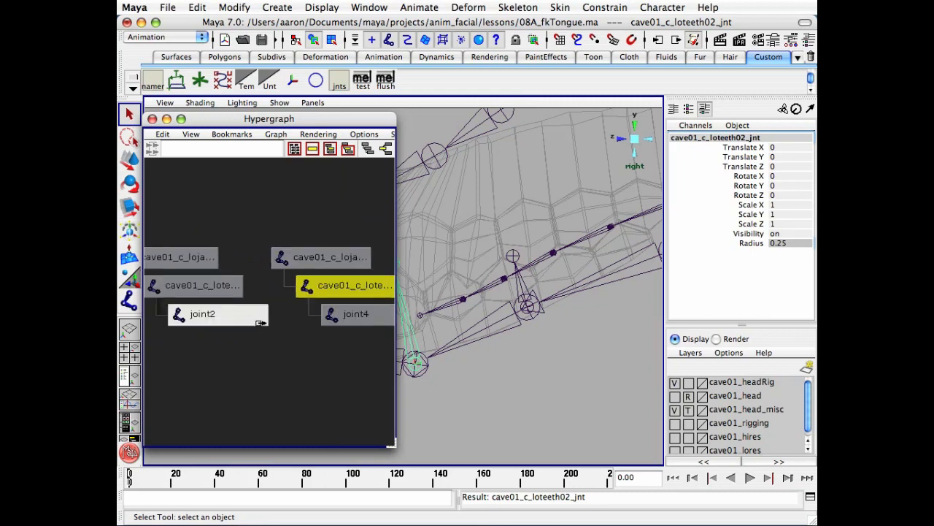
middle_click_drag(261, 322, 252, 325, "alt")
double_click(203, 287)
double_click(307, 289)
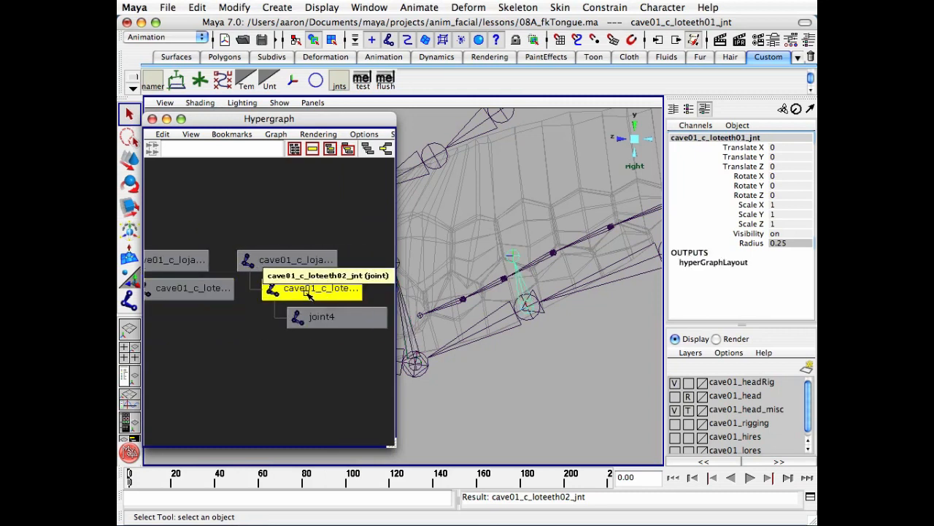
left_click(290, 350)
right_click_drag(316, 326, 245, 326, "alt")
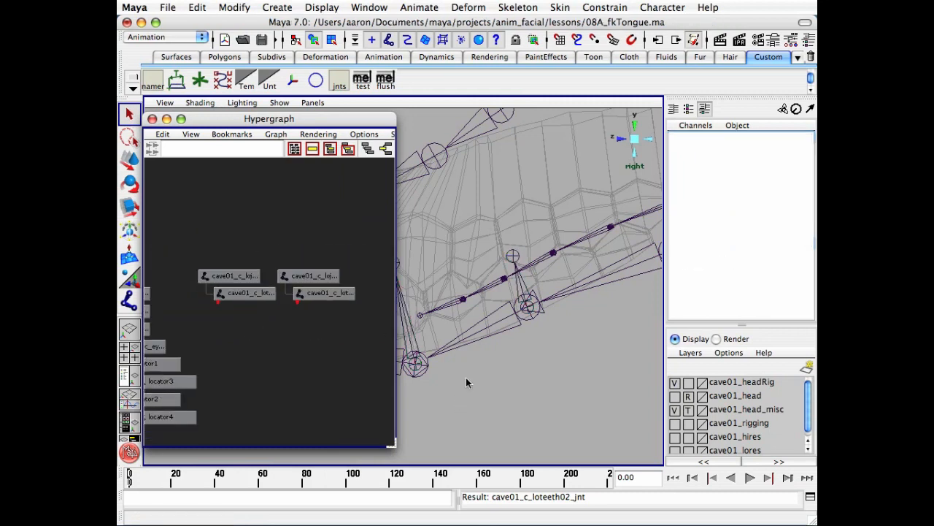
- Open the Script Editor and clear both its history and its input
middle_click_drag(472, 370, 542, 354, "alt")
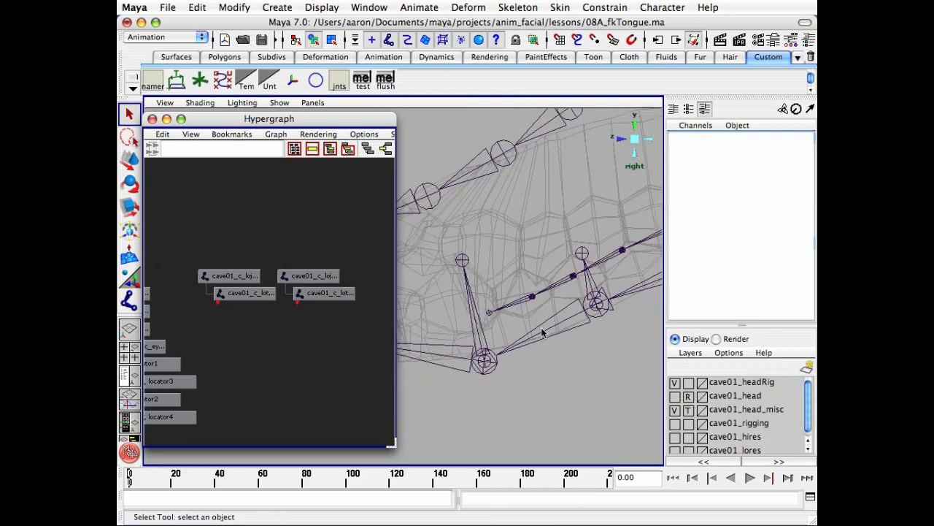
left_click(810, 496)
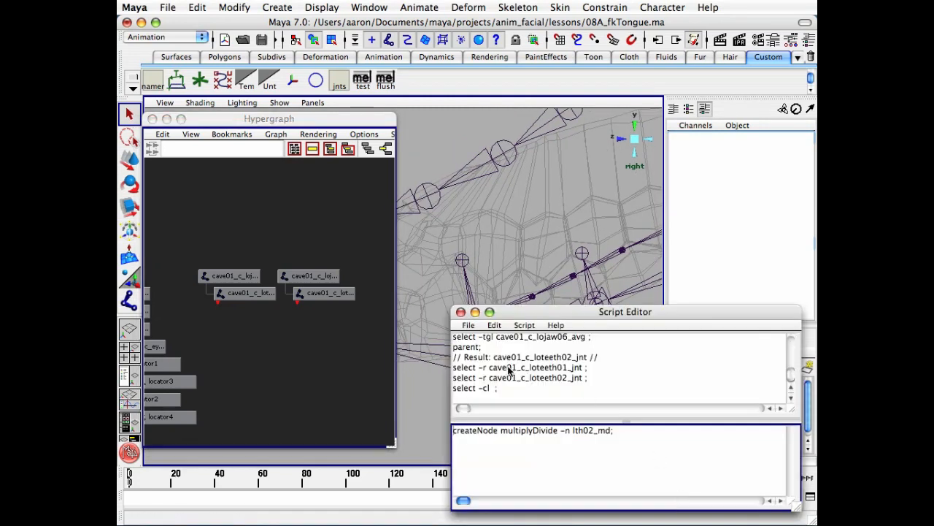
left_click(494, 325)
left_click(507, 413)
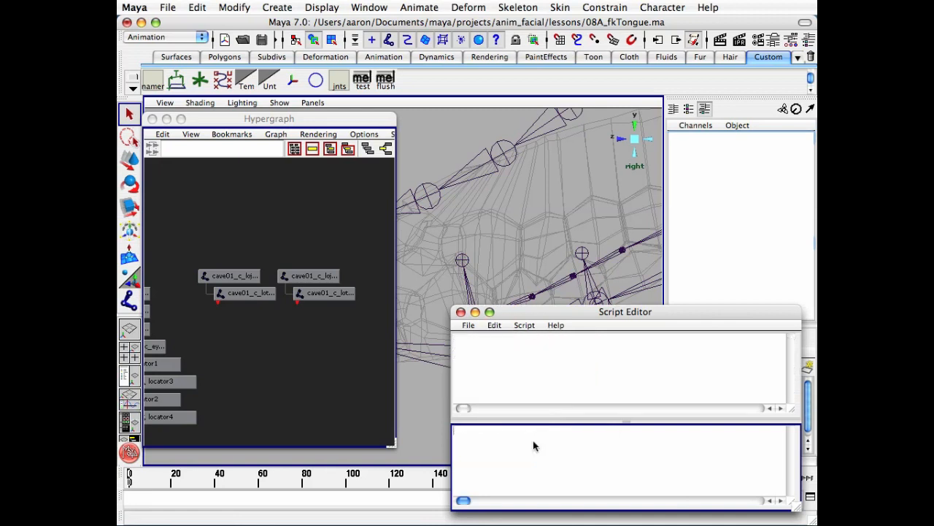
- Write the MEL command createNode multiplyDivide -n cave01_c_loteeth01_md; in the Script Editor
middle_click_drag(530, 259, 535, 235, "alt")
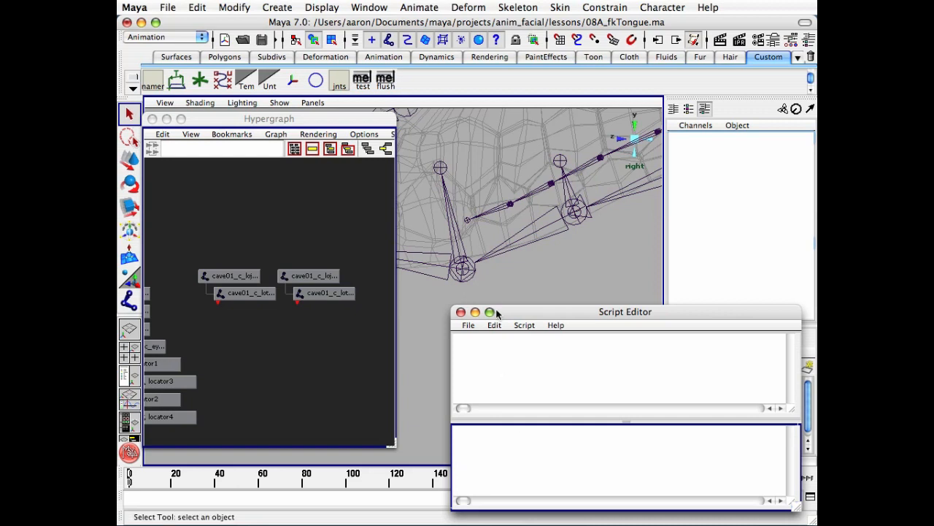
left_click(549, 235)
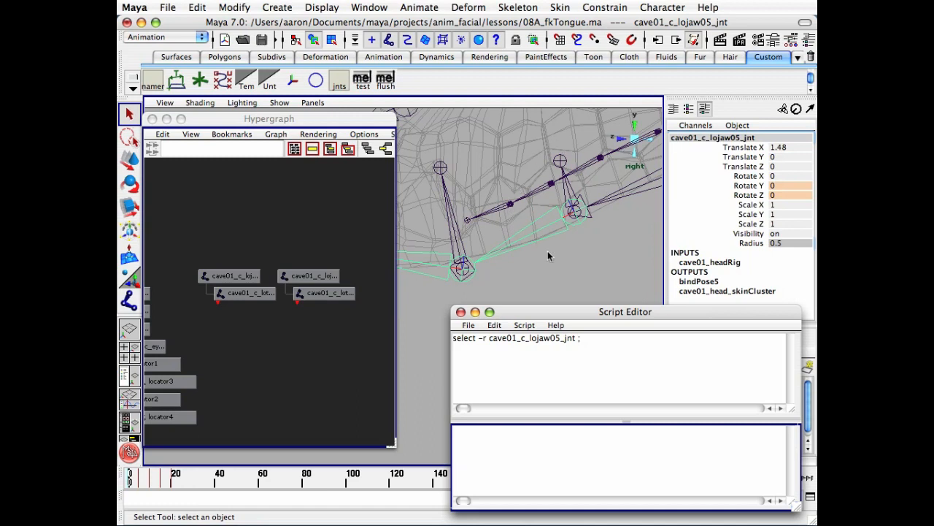
left_click(510, 433)
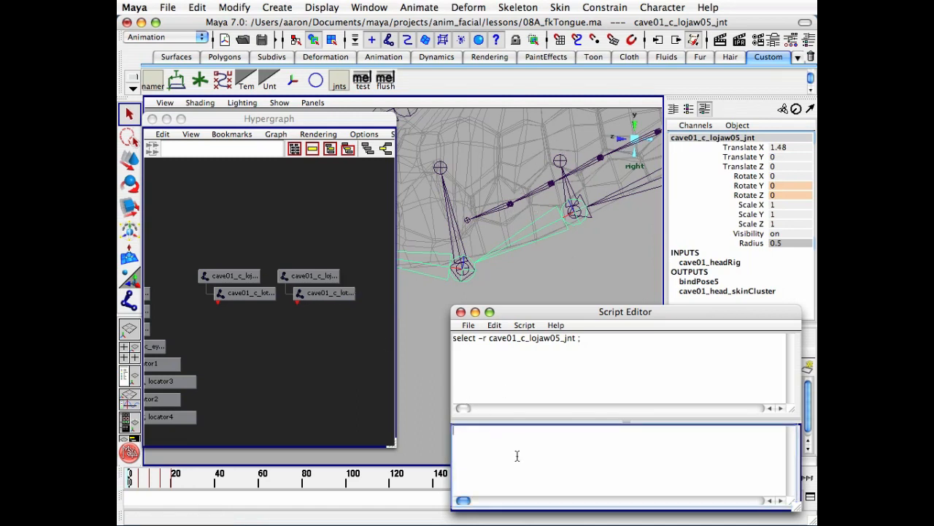
type("createNode multip")
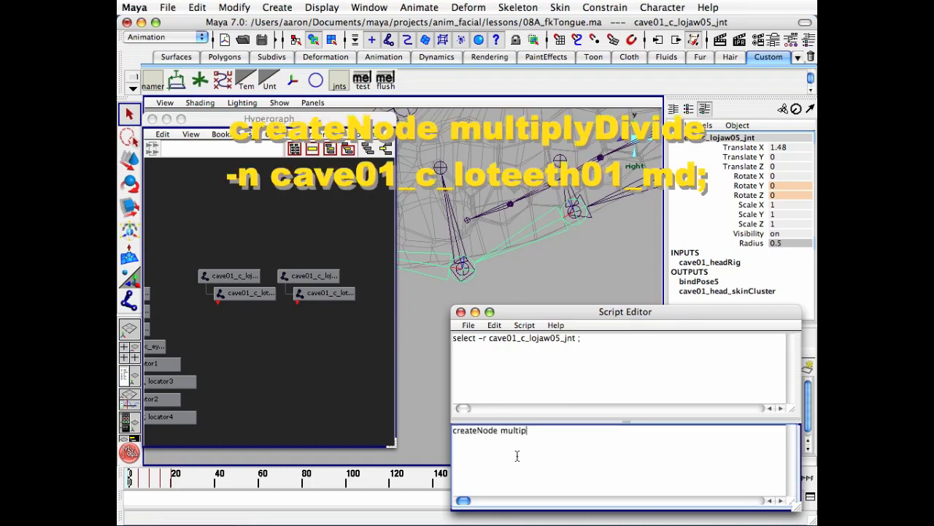
type("lyDivide -n cave01_c_lth01_md")
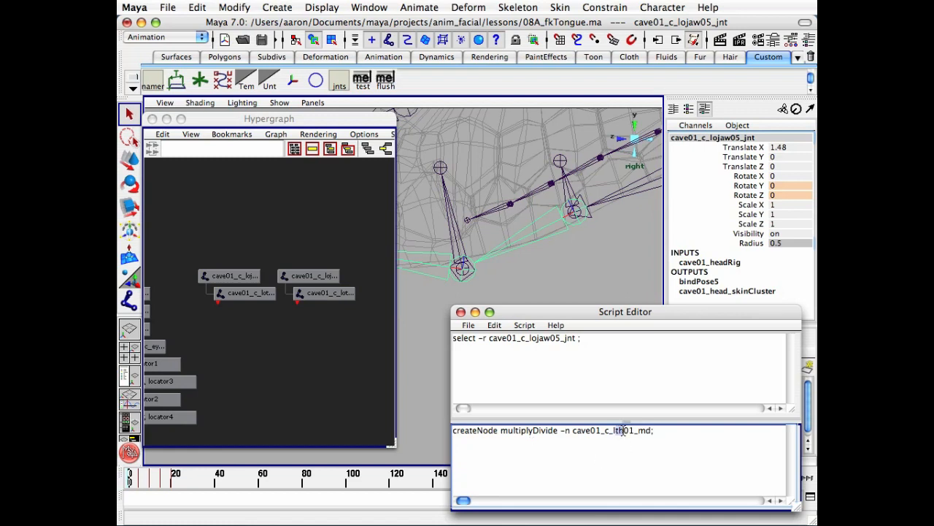
type("loteeth")
left_click(612, 430)
- Execute the createNode command for cave01_c_loteeth01_md while keeping its text, and clear the Script Editor history
left_click_drag(674, 432, 453, 432)
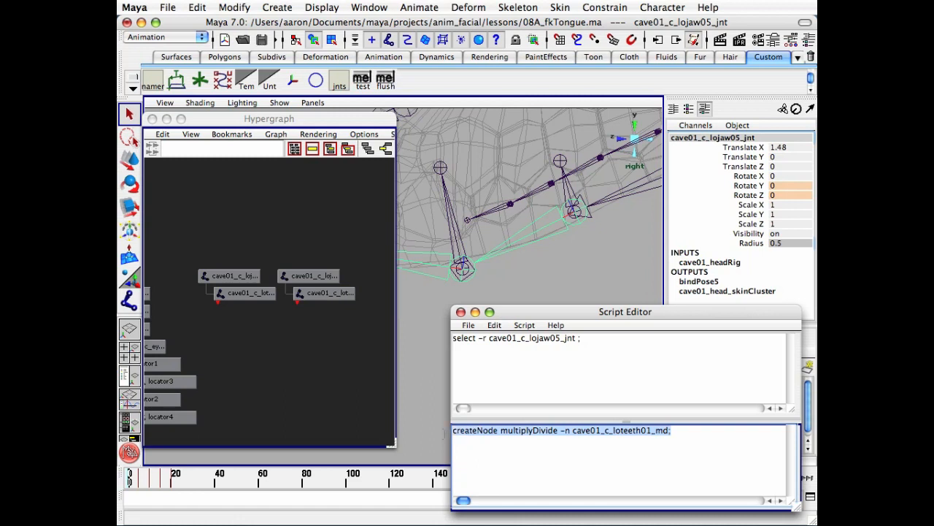
key("ctrl+Return")
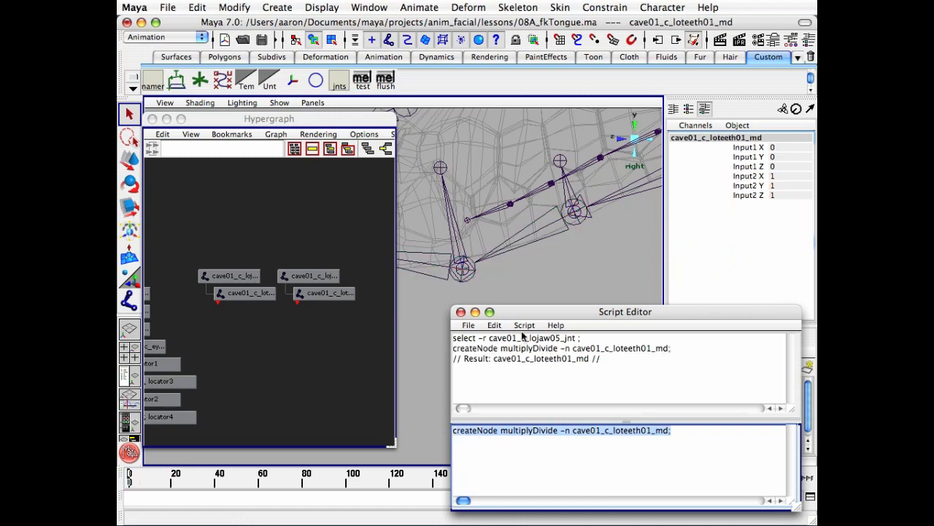
left_click(495, 325)
left_click(502, 394)
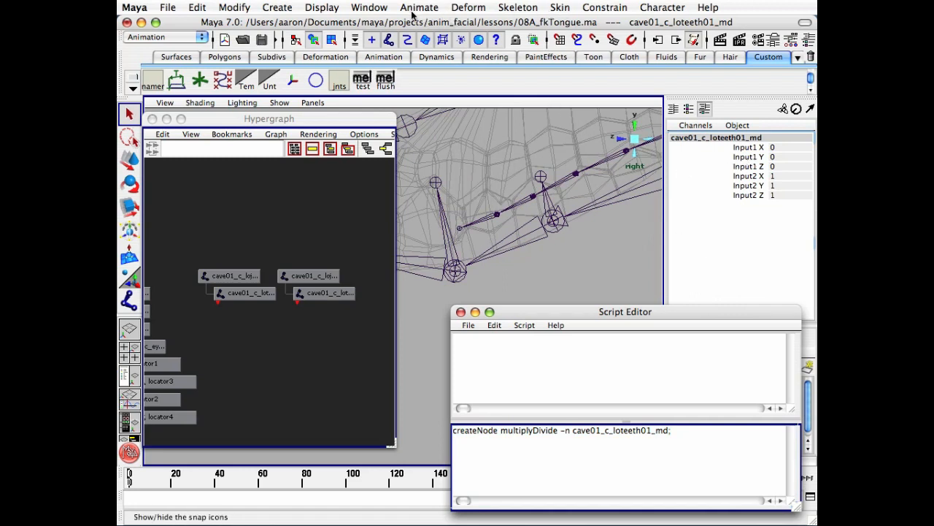
- Open the Connection Editor and load cave01_c_loteeth01_md as the inputs side
left_click(377, 10)
mouse_move(461, 34)
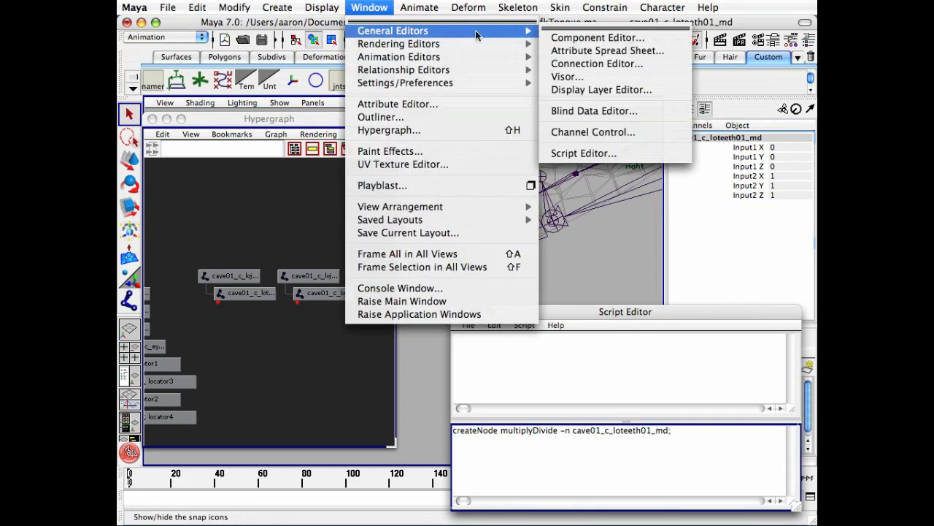
left_click(670, 64)
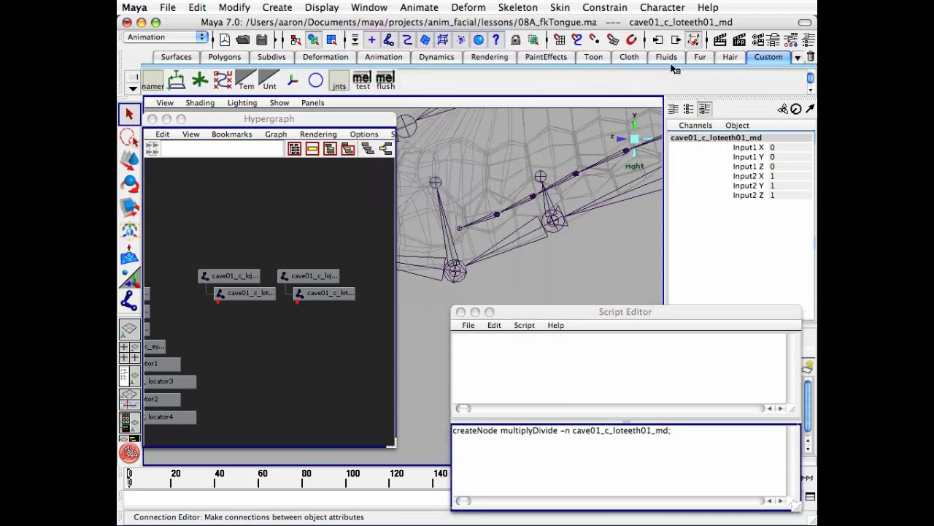
left_click_drag(600, 109, 496, 82)
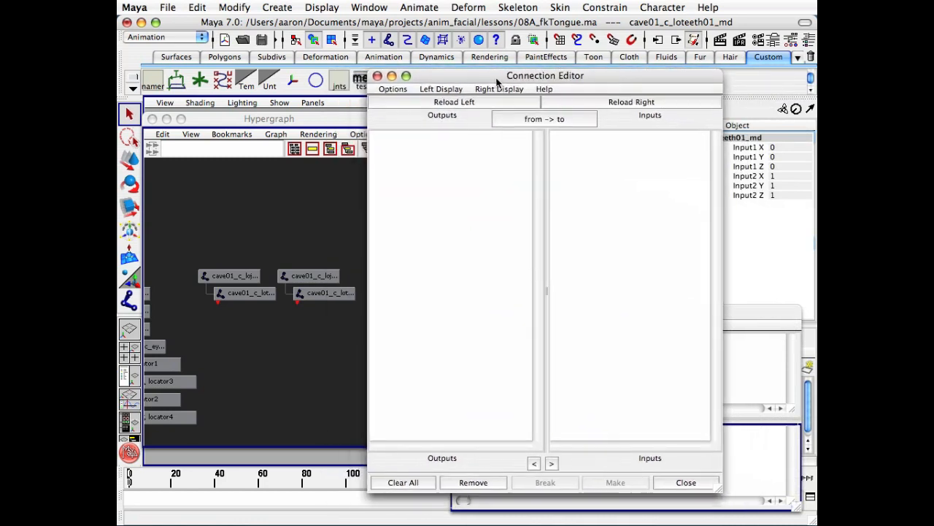
left_click(646, 103)
left_click_drag(614, 82, 694, 75)
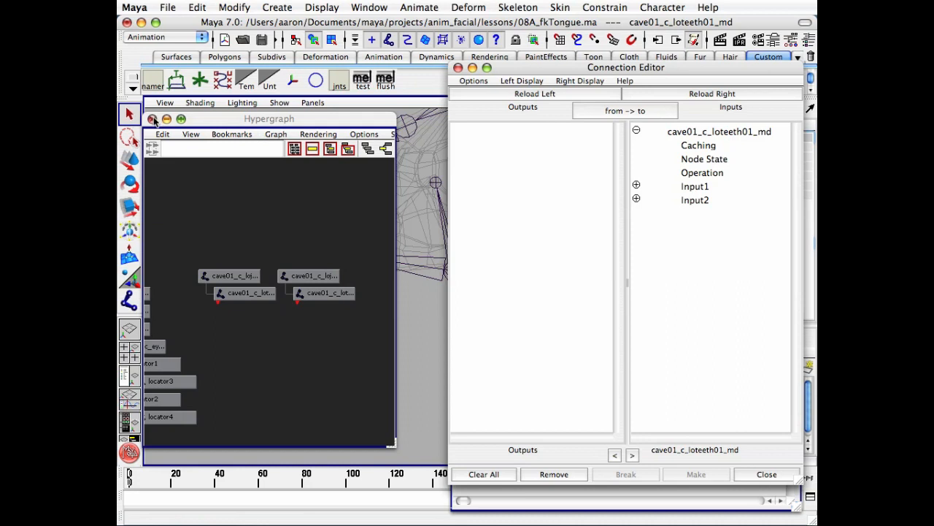
- Close the Hypergraph and connect the Rotate of cave01_c_lojaw05_jnt to Input1 of cave01_c_loteeth01_md
left_click(152, 120)
middle_click_drag(286, 188, 347, 253, "alt")
left_click(287, 267)
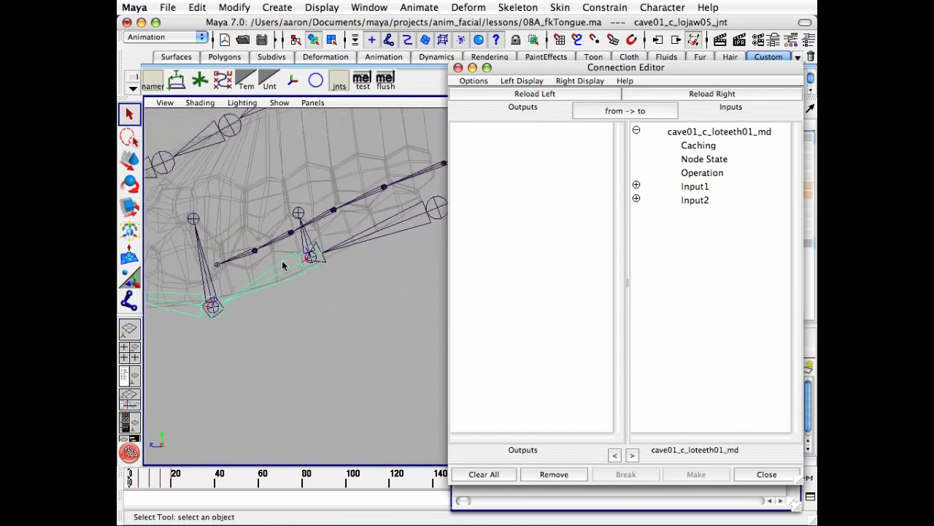
left_click(515, 94)
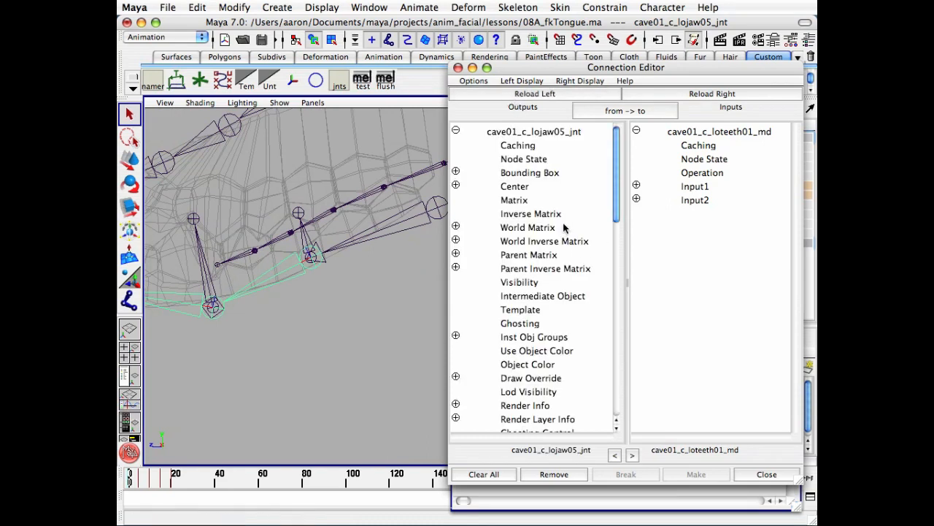
left_click_drag(620, 179, 620, 252)
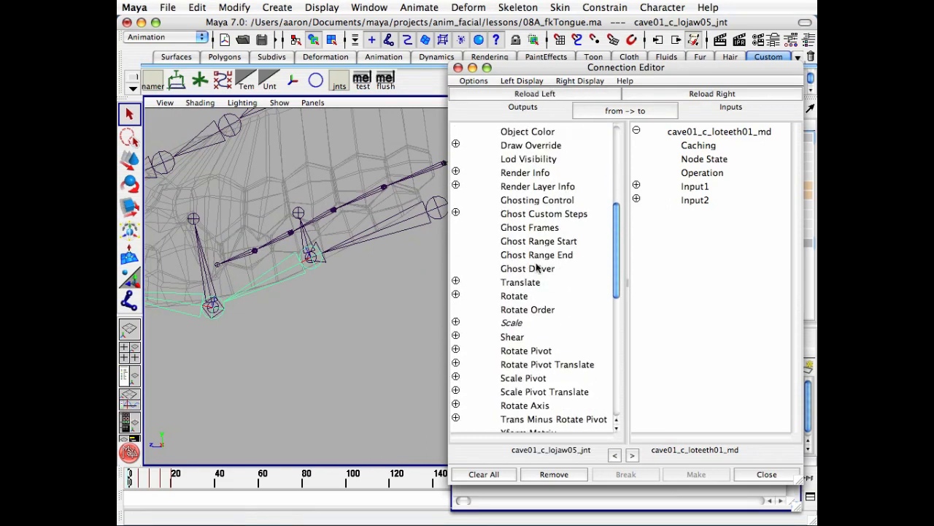
left_click(522, 295)
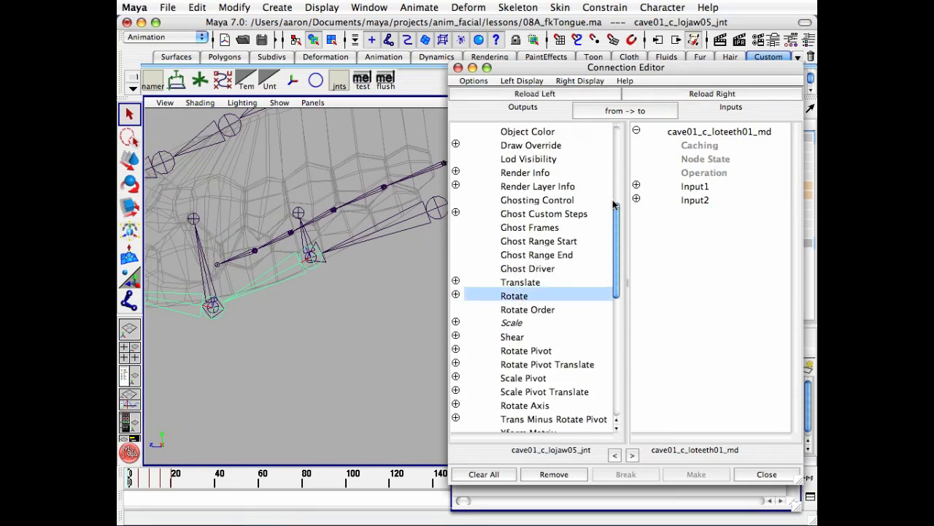
left_click_drag(615, 207, 618, 244)
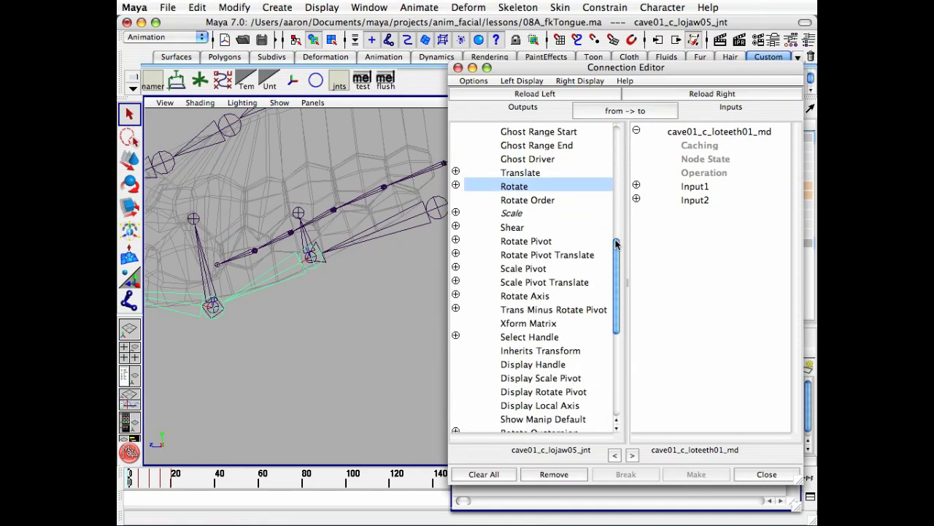
left_click(709, 189)
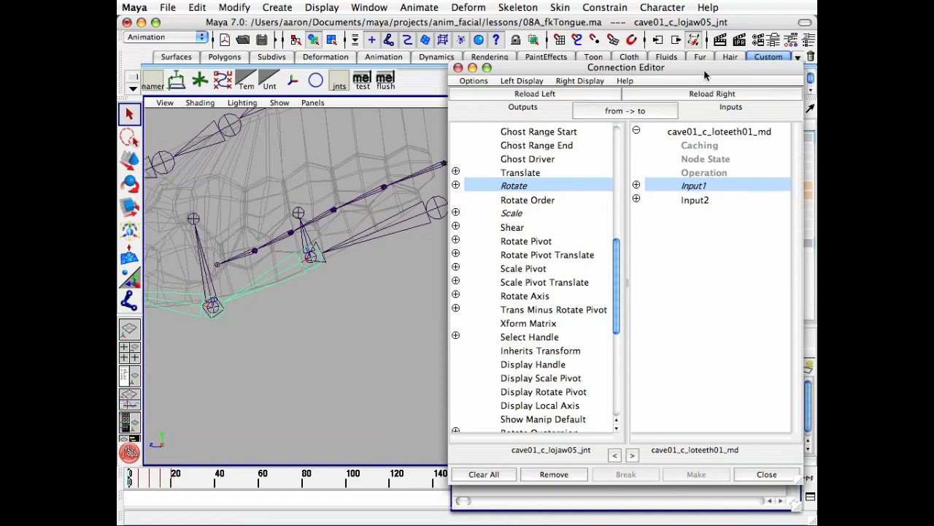
- Copy the echoed connectAttr line for cave01_c_lojaw05_jnt.rotate into the script below the createNode command
left_click_drag(704, 70, 385, 77)
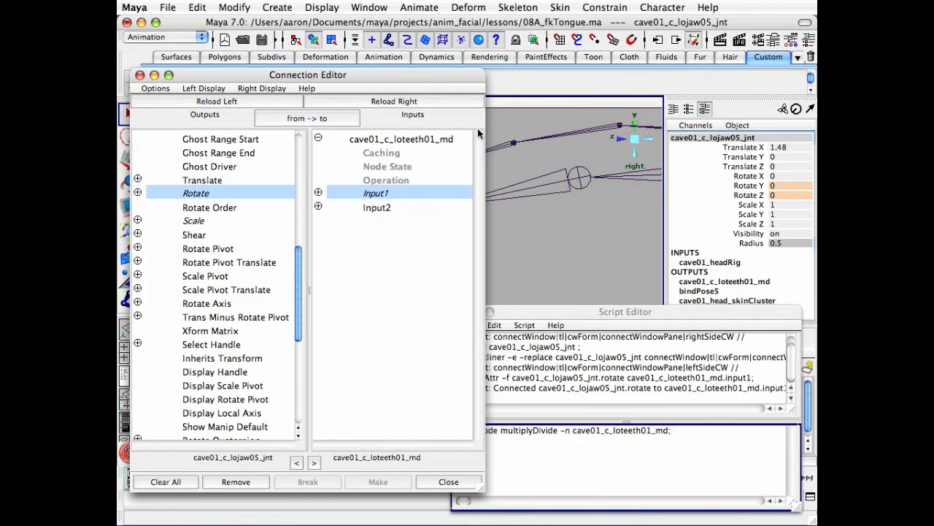
left_click(524, 313)
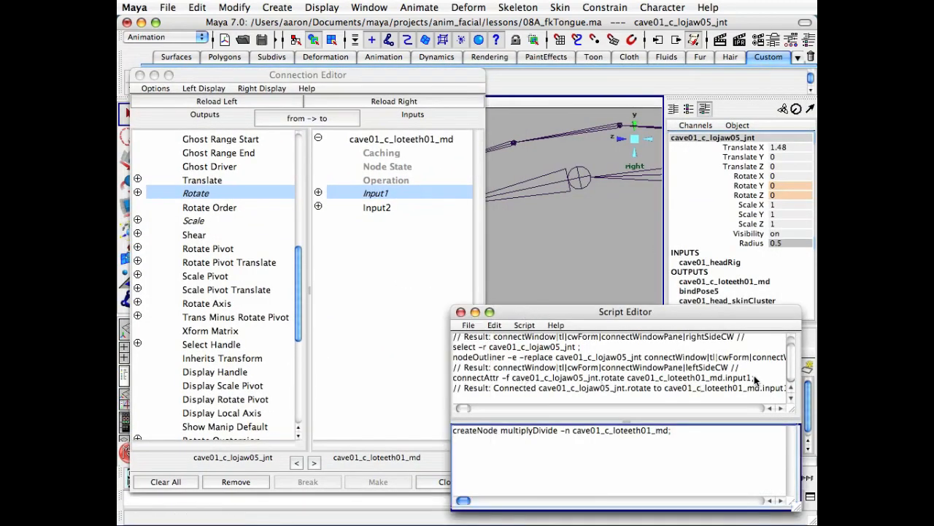
left_click_drag(755, 377, 453, 377)
key("super+c")
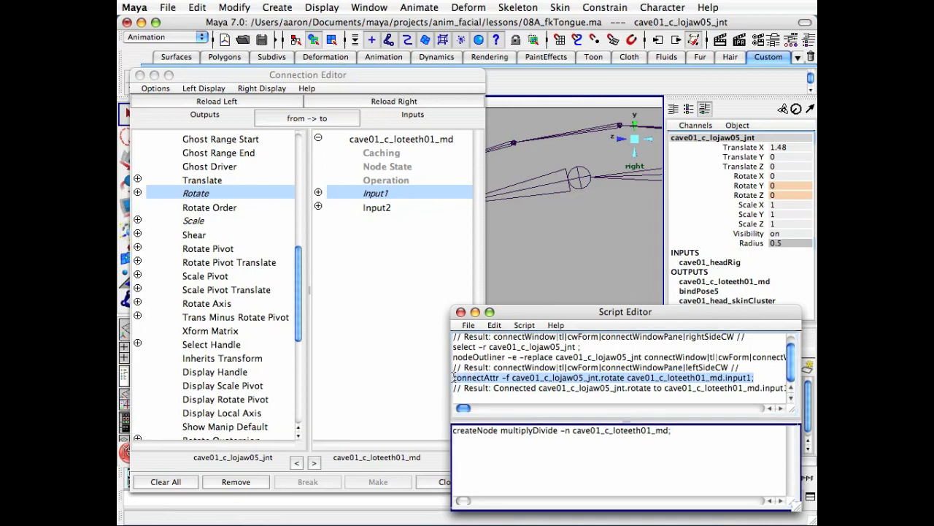
left_click(582, 476)
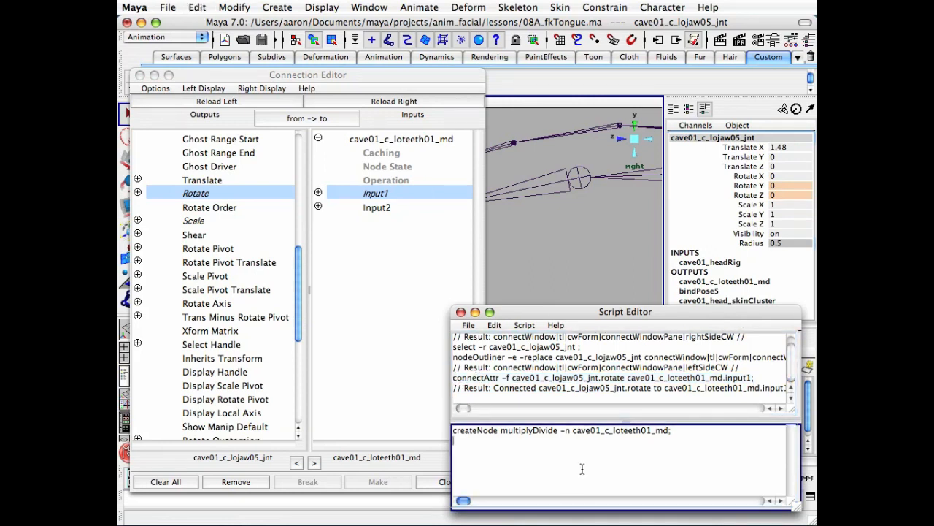
key("super+v")
- Clear the Script Editor history and close the Script Editor
left_click(495, 326)
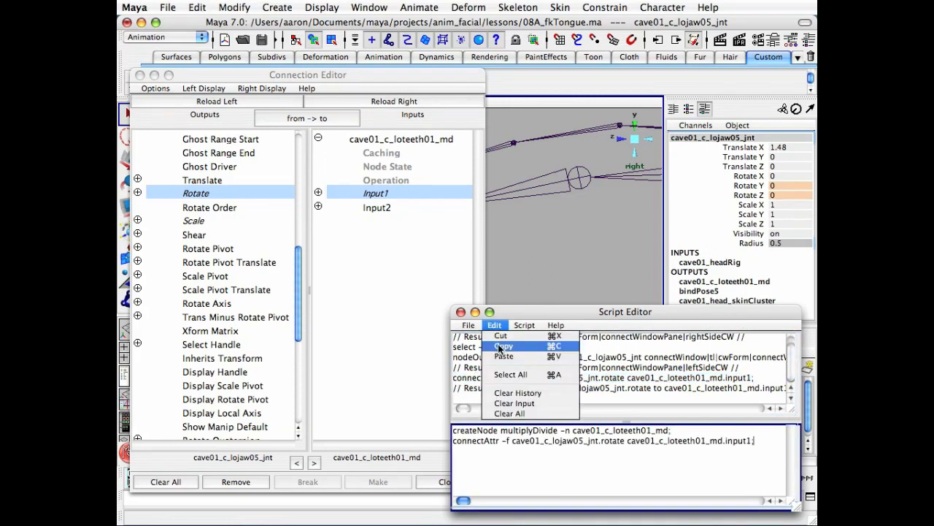
left_click(507, 395)
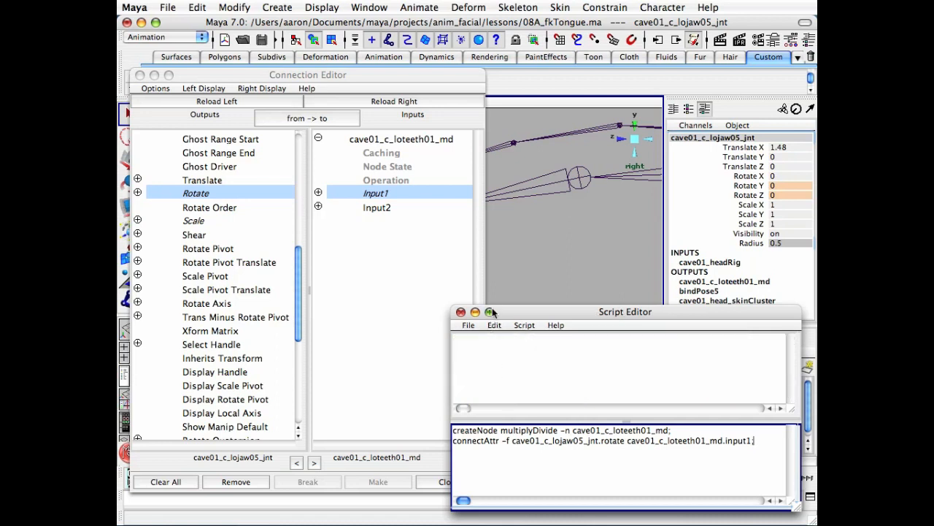
left_click(460, 312)
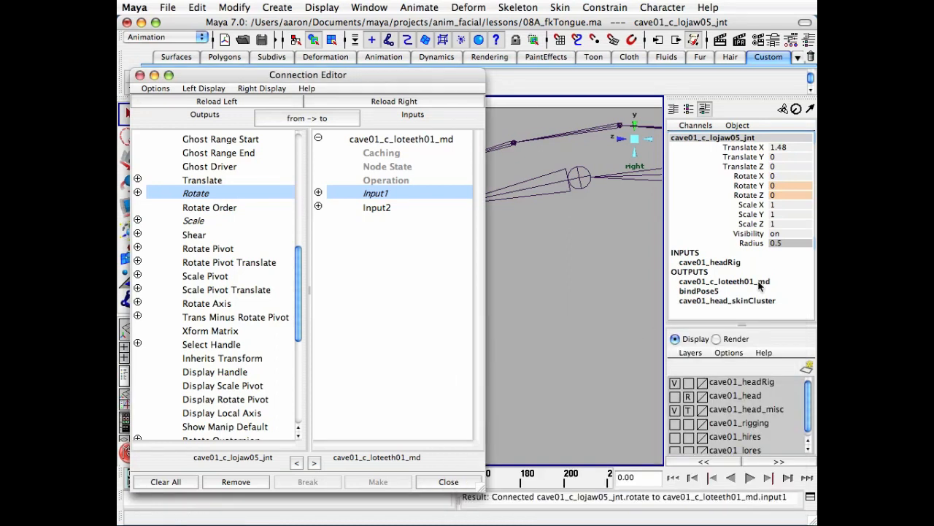
- Load cave01_c_loteeth01_md as the outputs side of the Connection Editor and show its Output attribute
left_click(759, 283)
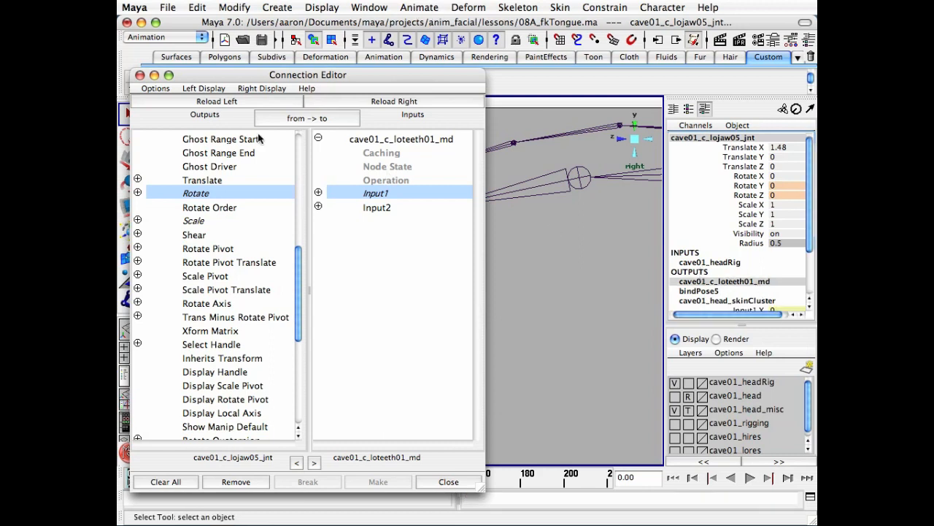
left_click(212, 105)
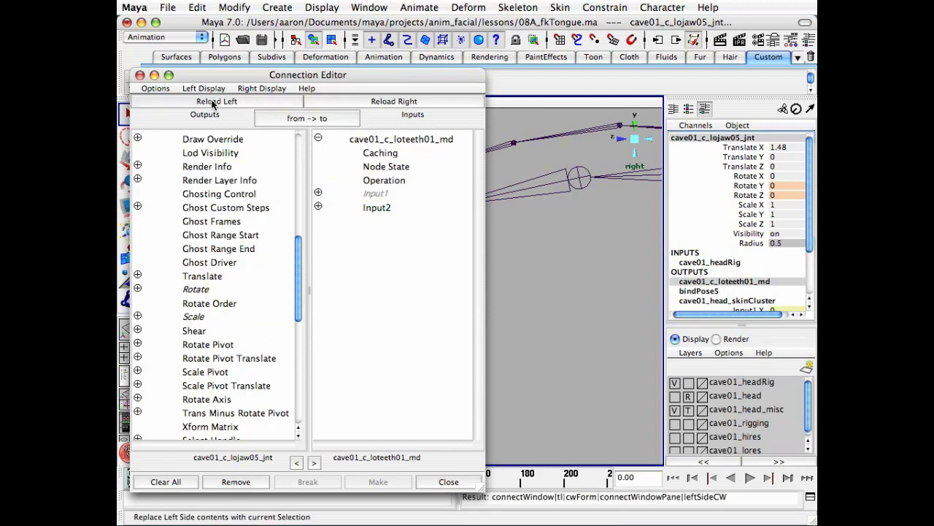
left_click_drag(299, 263, 299, 157)
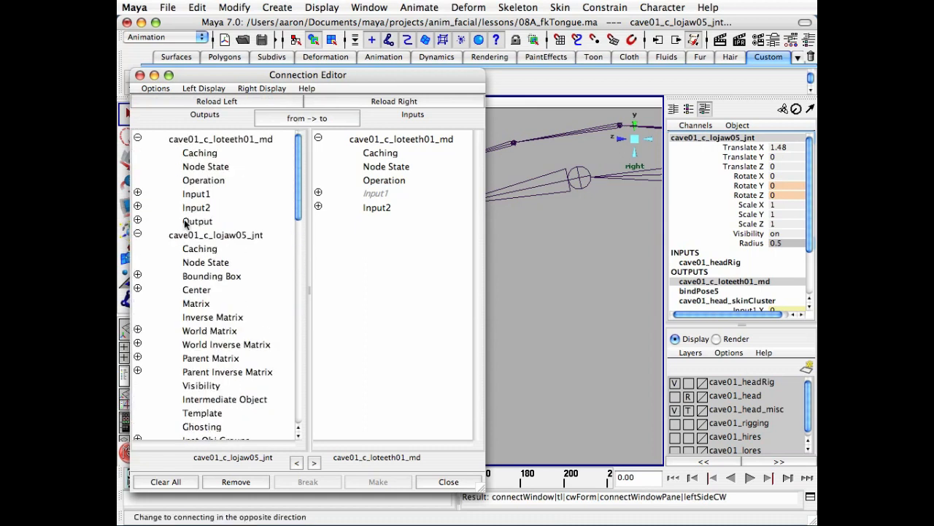
- Try connecting the Output of cave01_c_loteeth01_md to the Rotate of cave01_c_loteeth01_jnt, and undo the connection
middle_click_drag(547, 221, 642, 287, "alt")
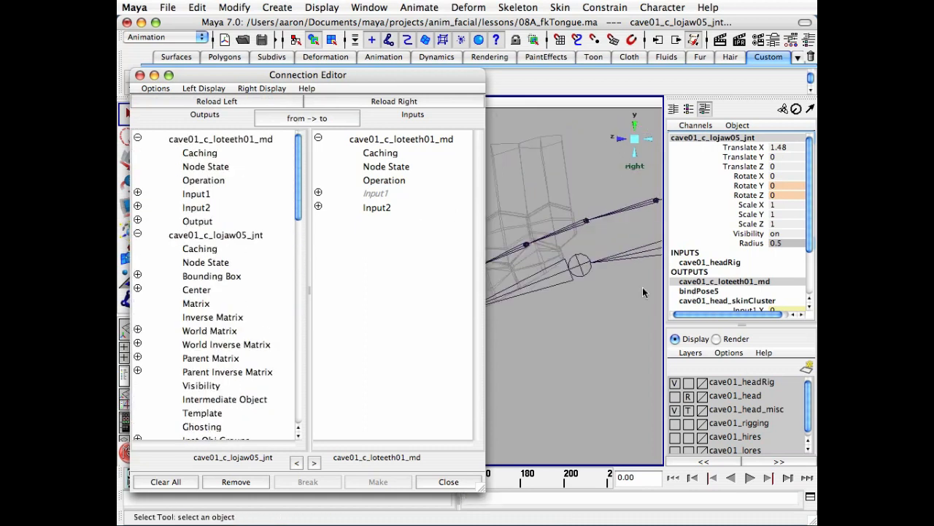
middle_click_drag(541, 264, 640, 281, "alt")
left_click(592, 289)
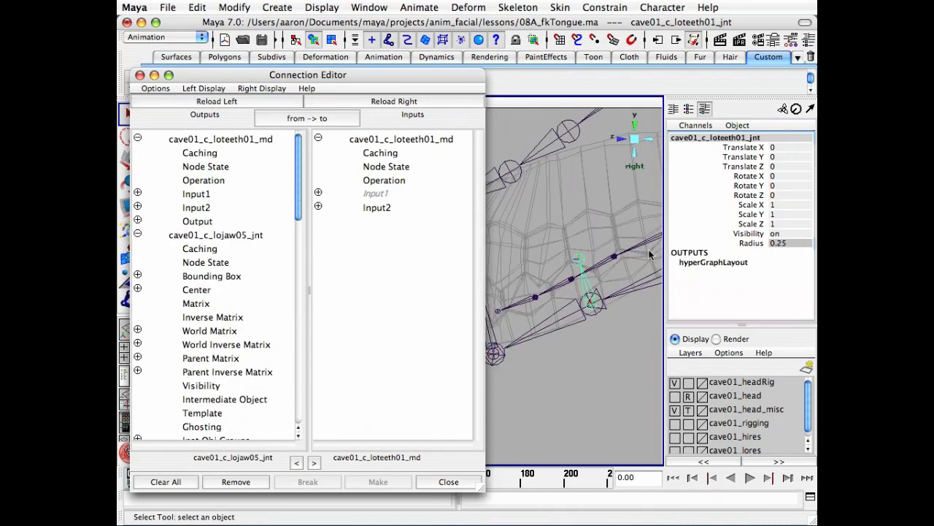
left_click(365, 101)
left_click_drag(476, 194, 476, 300)
left_click(204, 225)
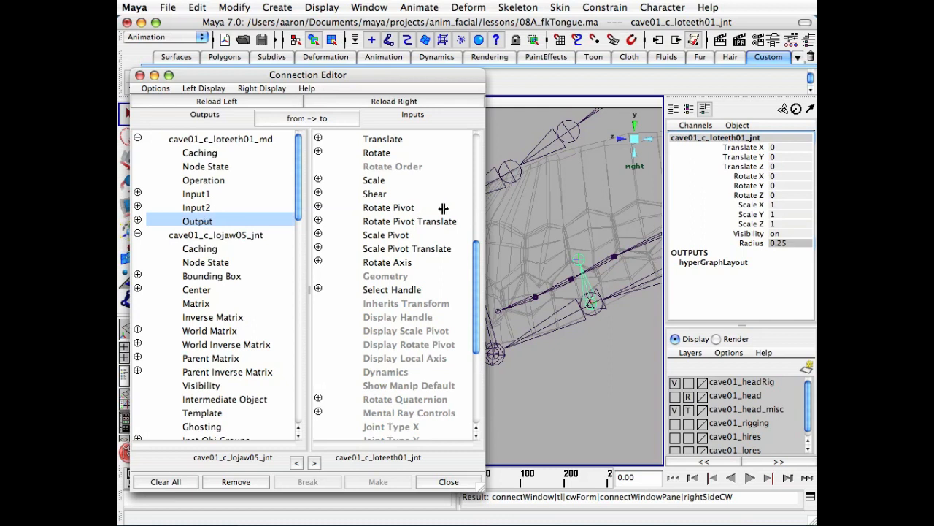
left_click_drag(476, 256, 473, 229)
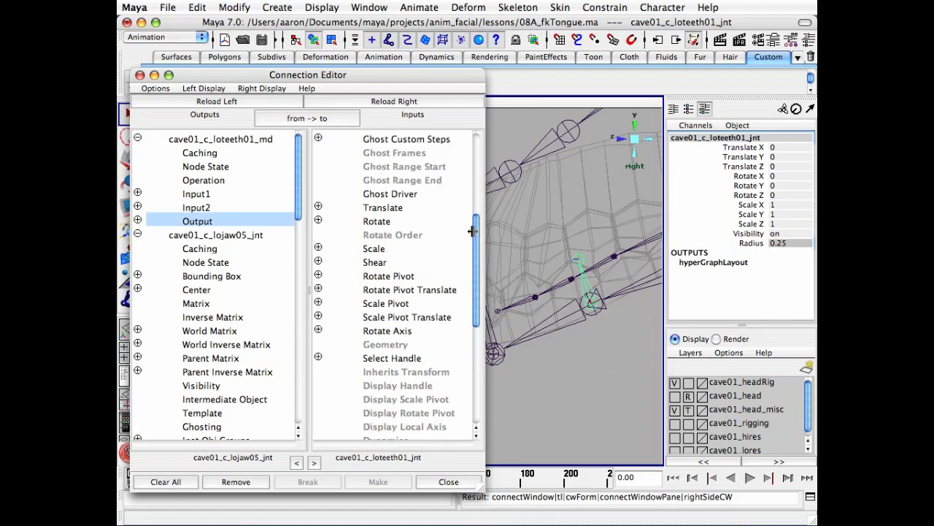
left_click(375, 220)
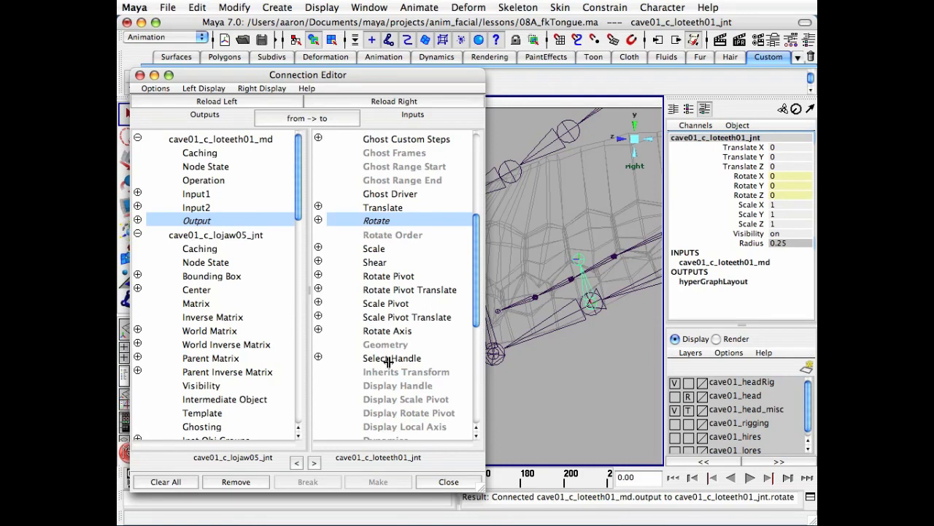
key("z")
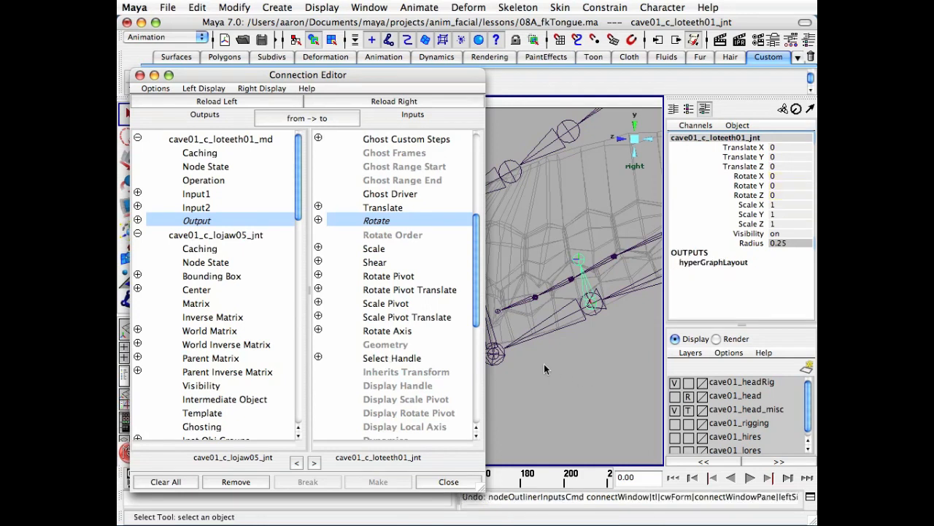
- Connect the Output of cave01_c_loteeth01_md to the Rotate of cave01_c_lojaw05_avg in the Connection Editor
left_click(587, 286)
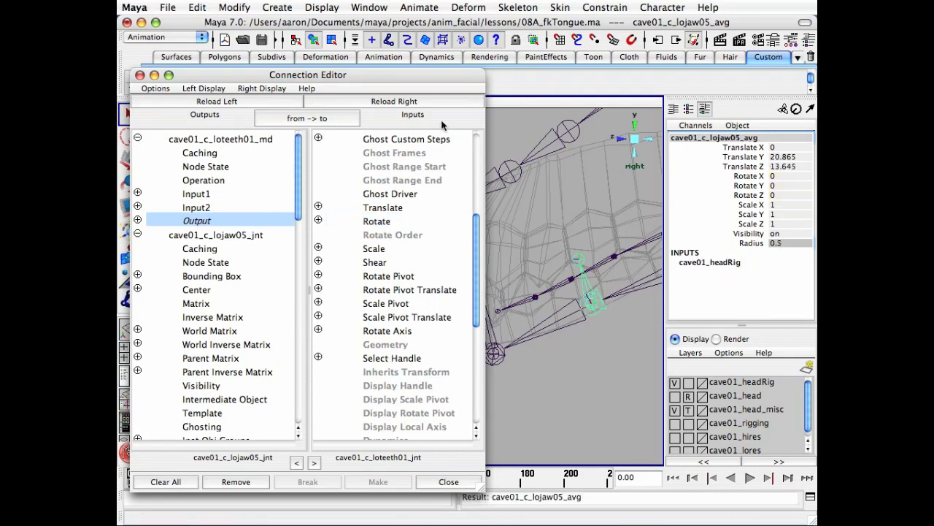
left_click(394, 100)
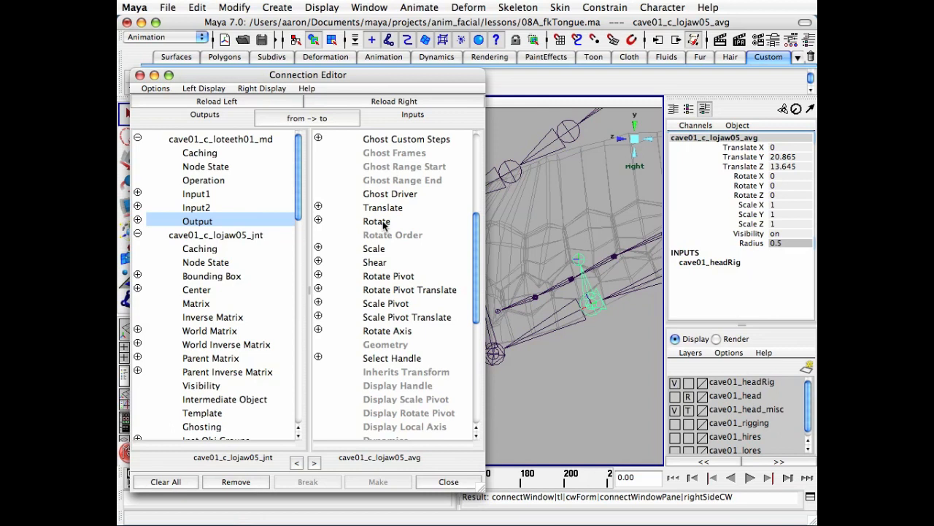
left_click(377, 222)
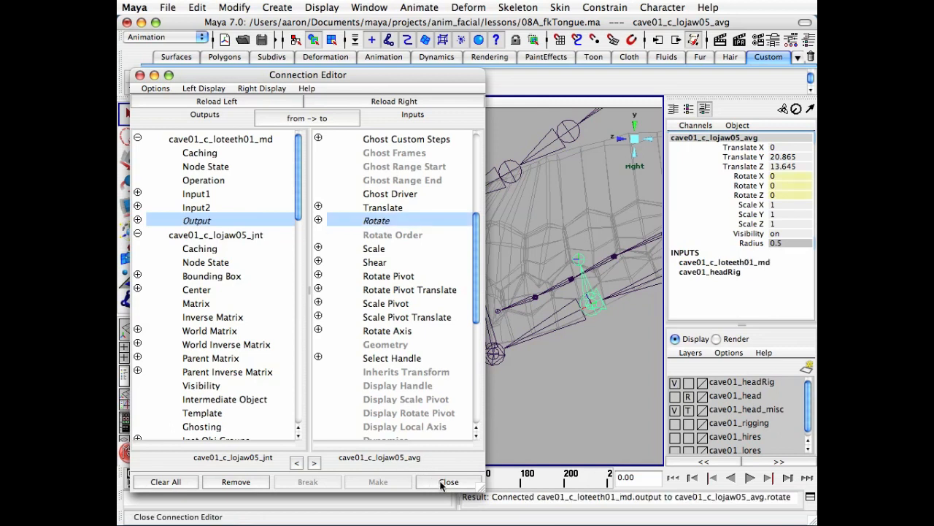
- Copy the echoed connectAttr line for cave01_c_loteeth01_md.output into the script below the existing connectAttr line
left_click(810, 496)
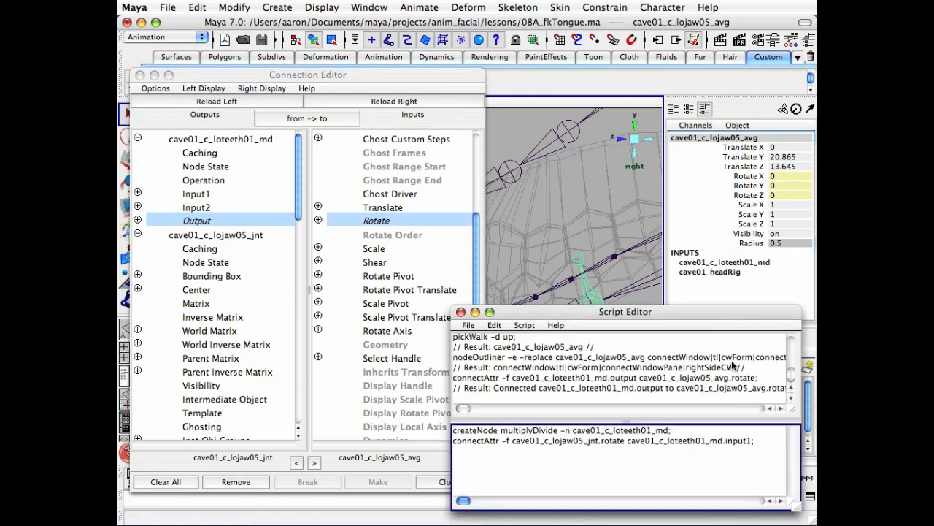
left_click_drag(759, 378, 453, 378)
key("super+c")
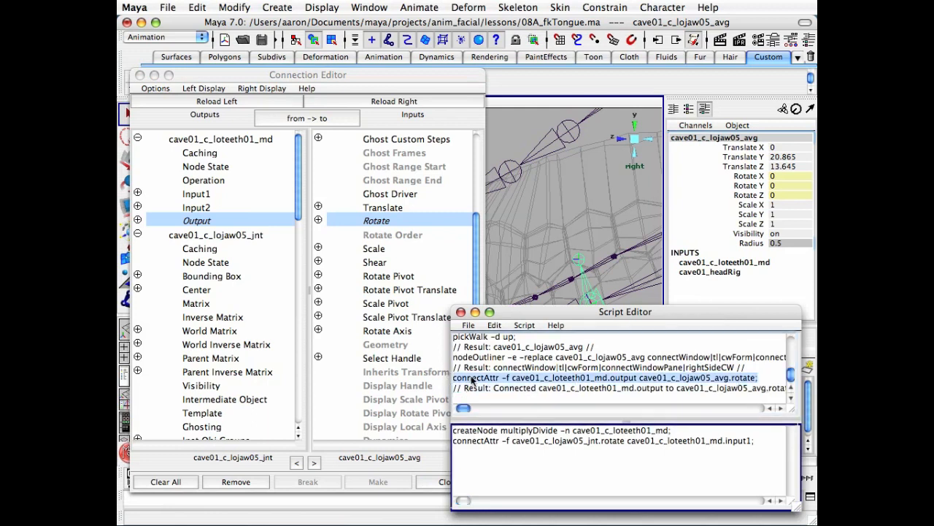
left_click(598, 464)
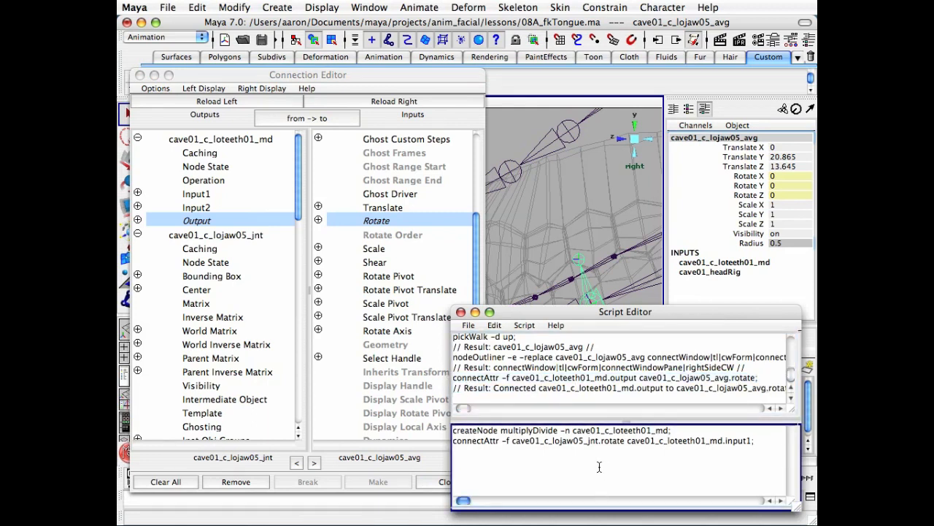
key("super+v")
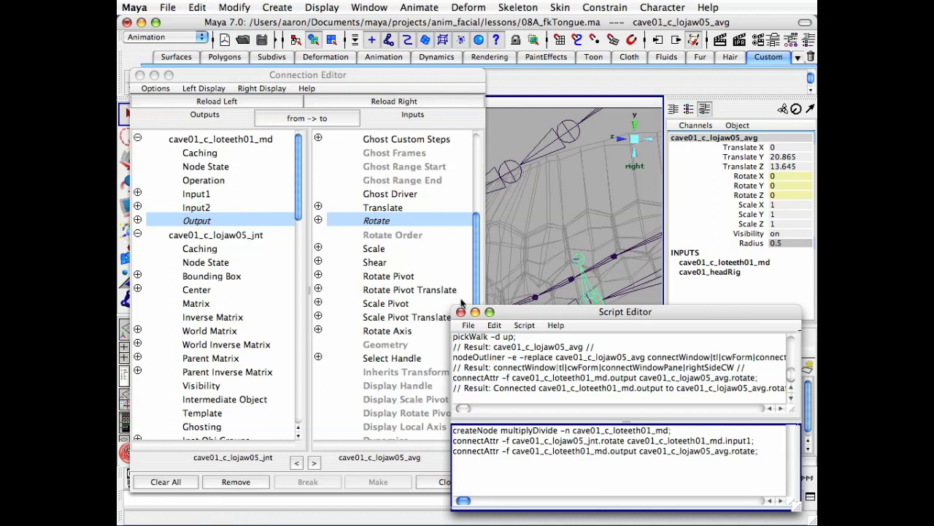
- Clear the Script Editor history and close the Connection Editor
left_click(494, 325)
left_click(503, 393)
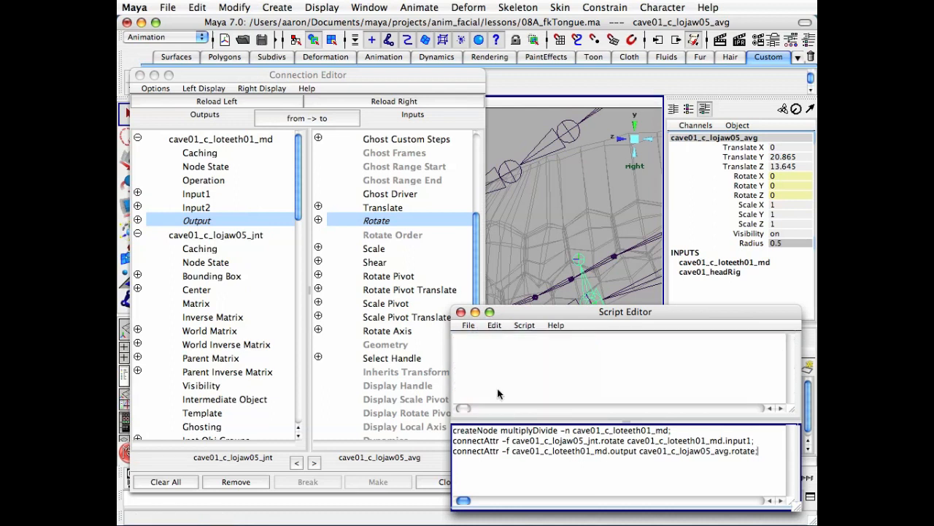
left_click(139, 76)
- Set Input2 X, Y and Z of cave01_c_loteeth01_md to -0.5
left_click(746, 263)
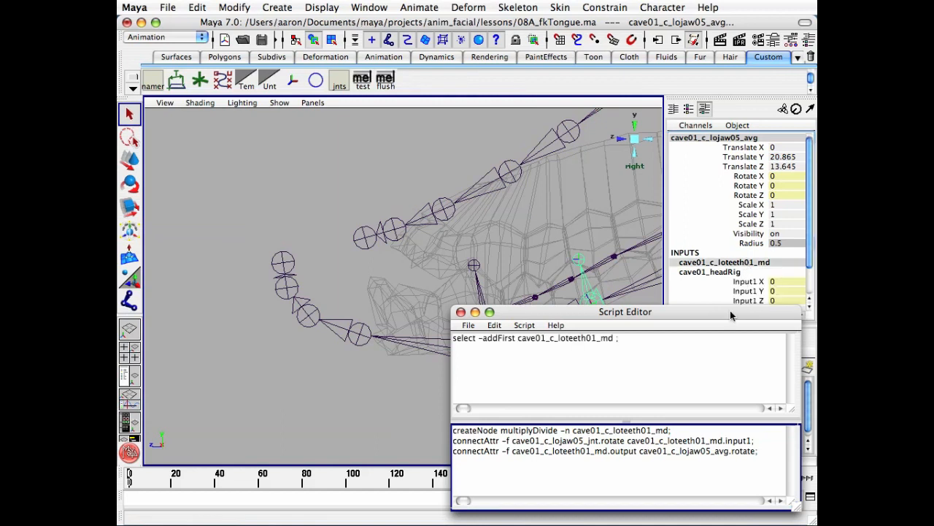
mouse_move(730, 310)
left_mouse_down()
mouse_move(481, 311)
mouse_move(738, 311)
left_mouse_up()
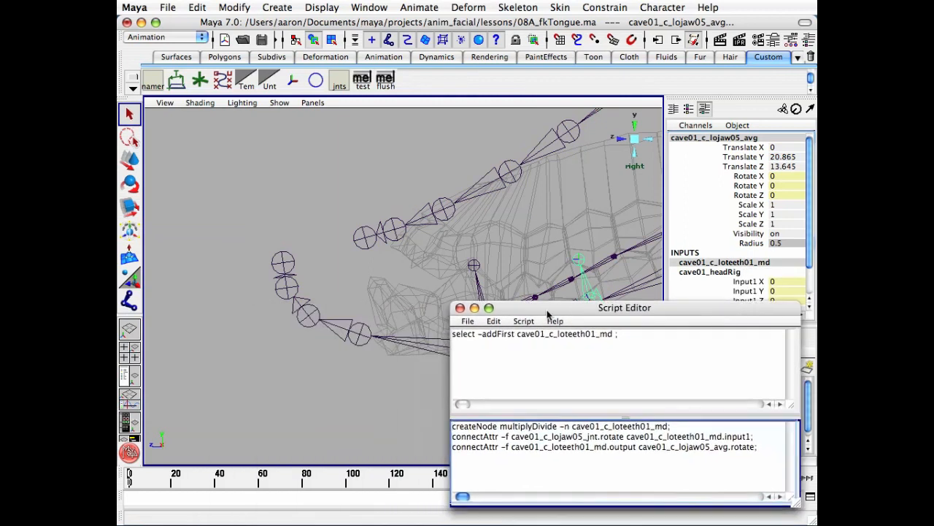
left_click(459, 311)
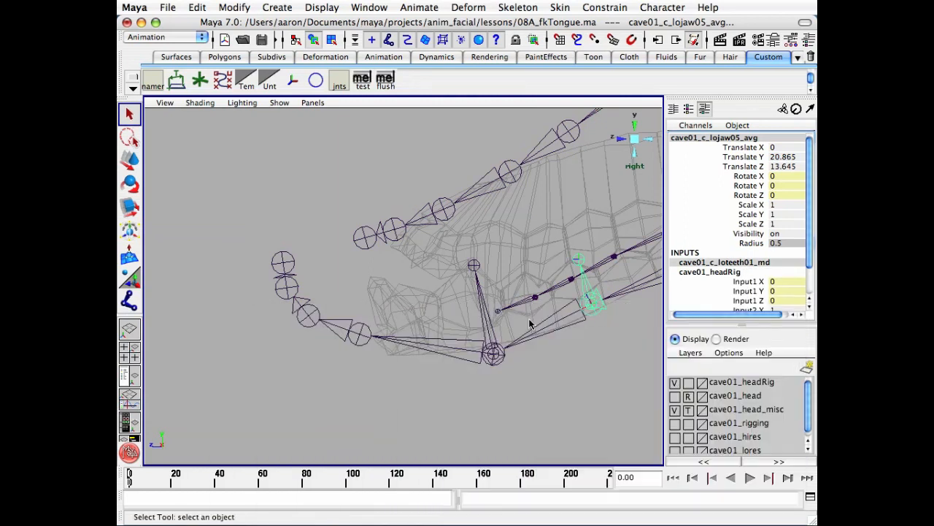
left_click(810, 249)
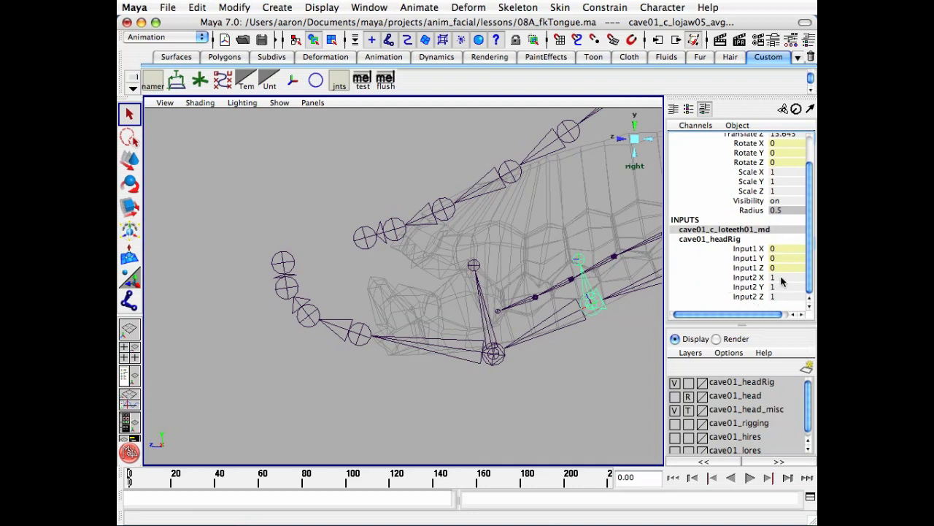
left_click_drag(781, 282, 778, 297)
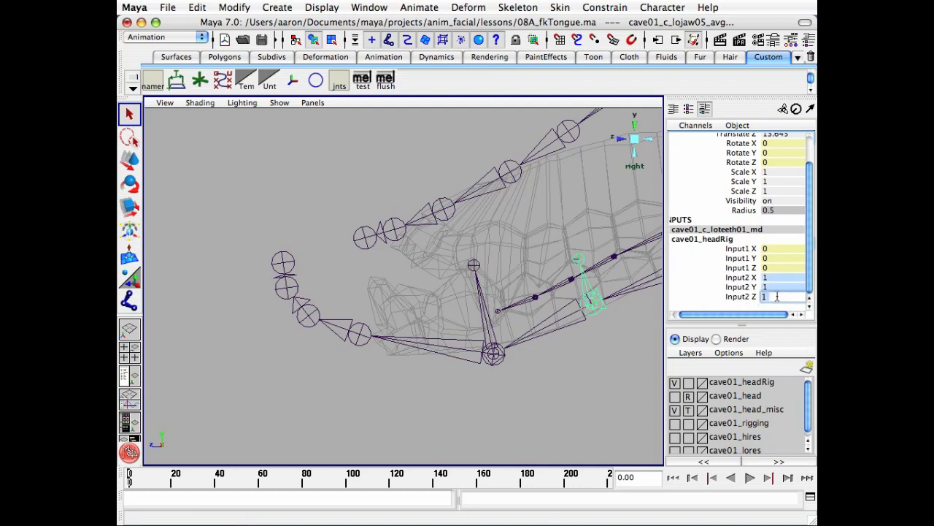
type("-0.5")
key("Return")
- Copy the three echoed setAttr lines for cave01_c_loteeth01_md's input2X, input2Y and input2Z to the end of the script
left_click(809, 497)
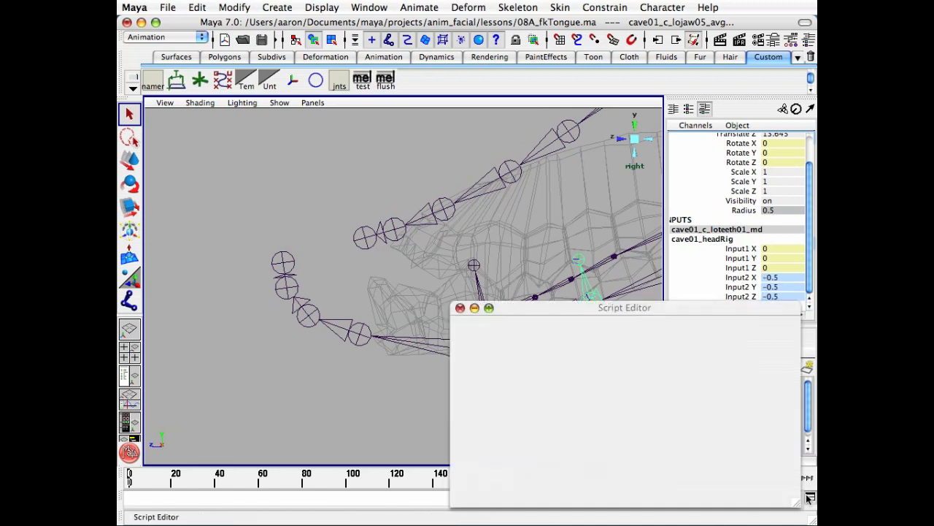
left_click_drag(642, 364, 452, 344)
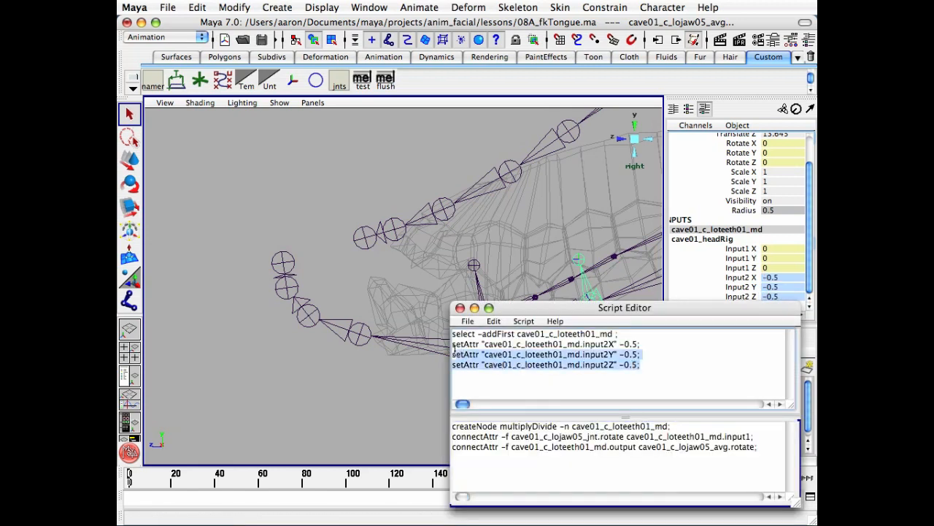
key("super+c")
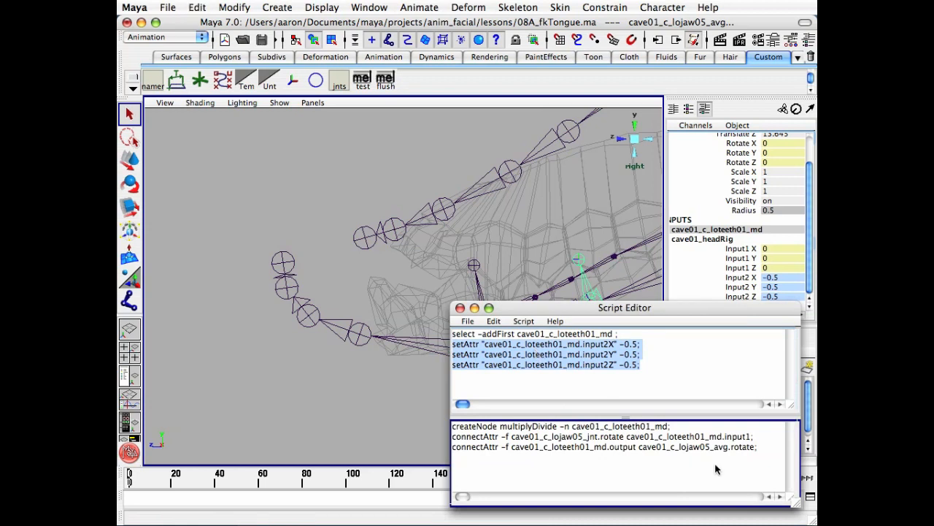
left_click(773, 448)
key("Return")
key("super+v")
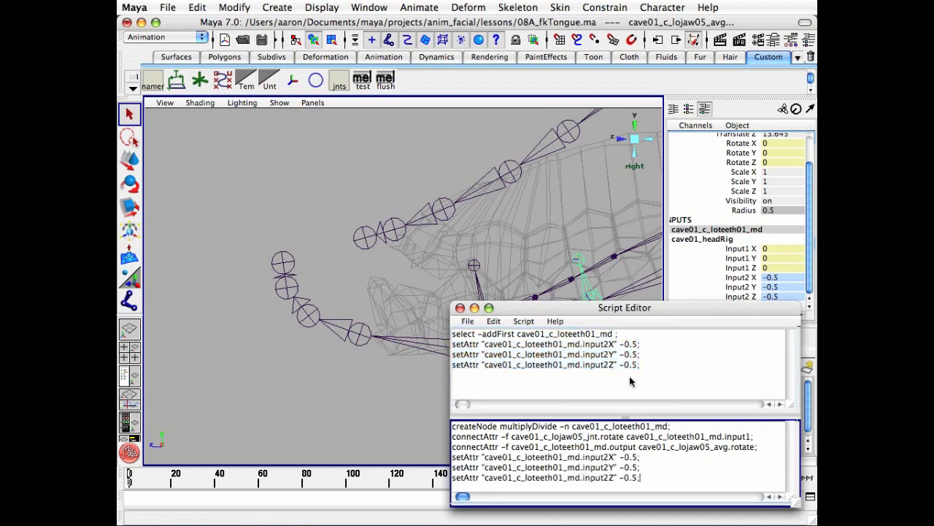
- Clear the Script Editor history, close the Script Editor and deselect everything
left_click(493, 320)
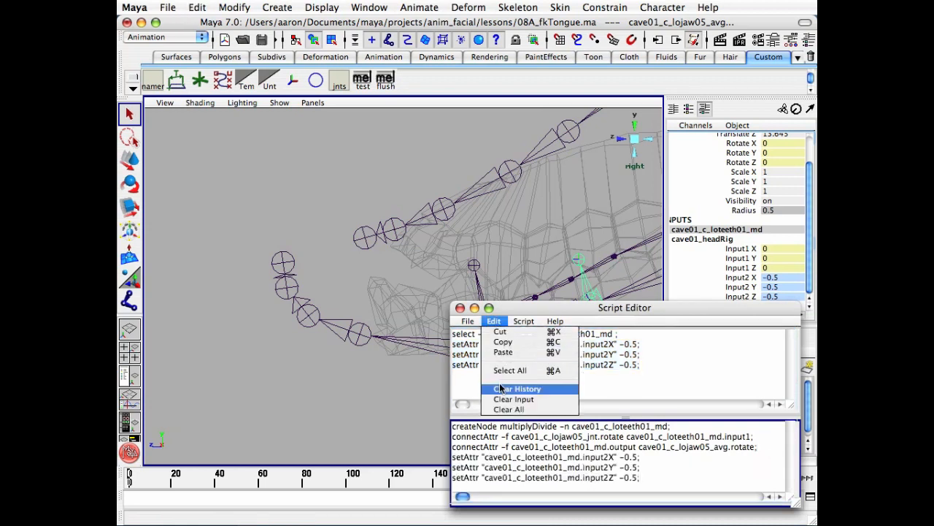
left_click(504, 389)
left_click(460, 308)
left_click(436, 382)
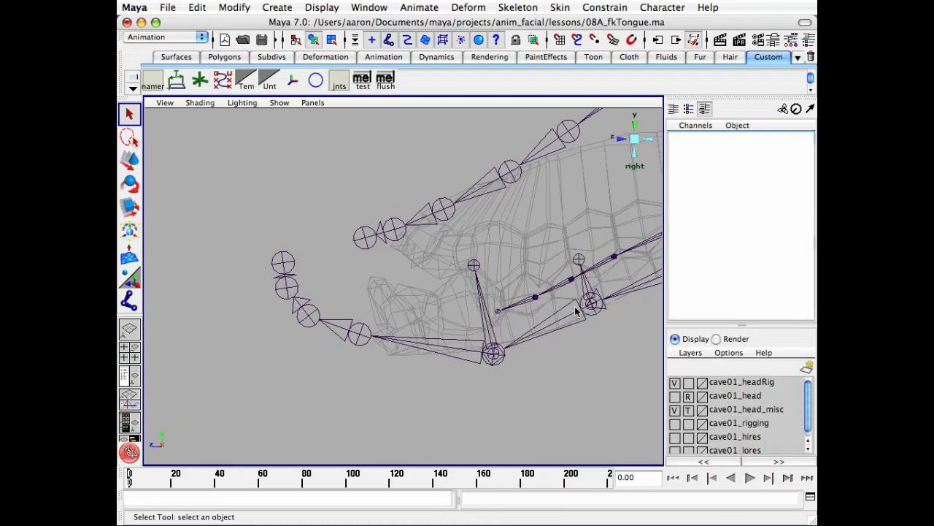
- Parent cave01_c_lojaw05_avg under the cave01_c_lojaw05_jnt jaw joint, picking the averaging joint in the Hypergraph
left_click(588, 293)
key("Up")
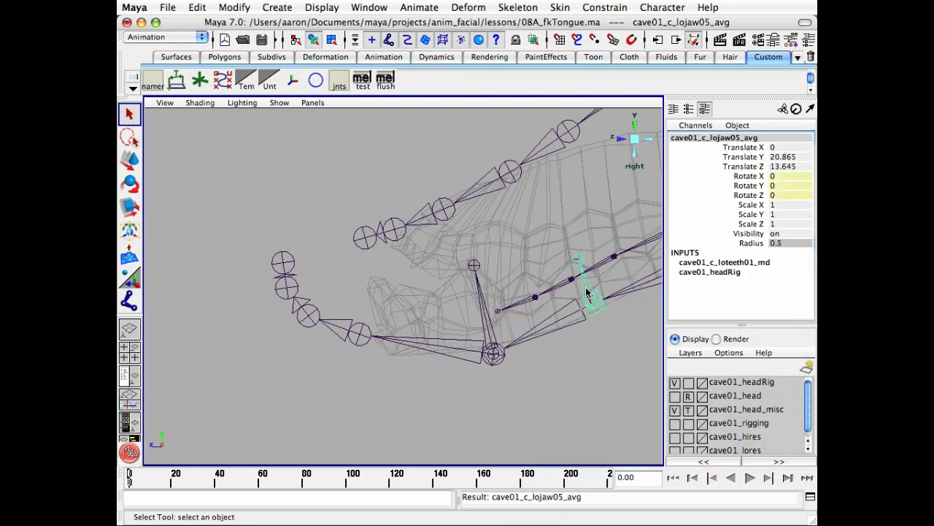
left_click(556, 322)
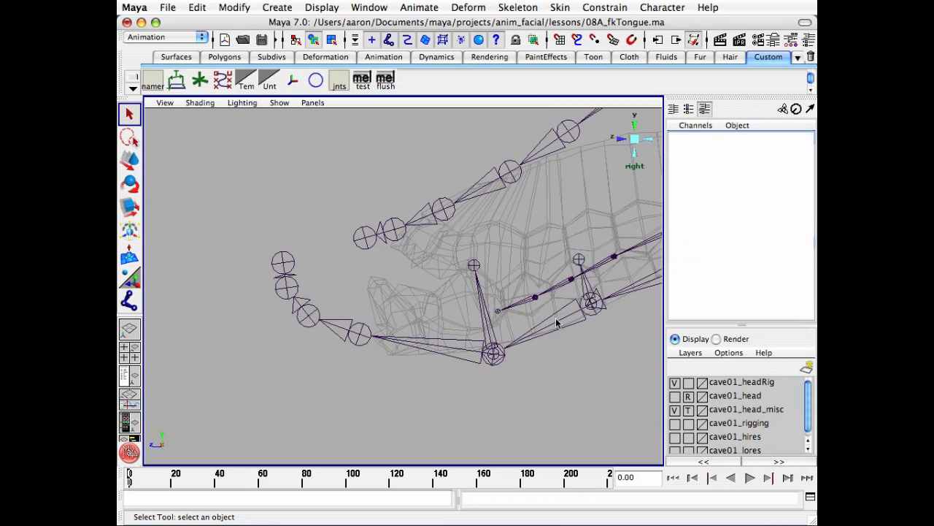
left_click(578, 355)
key("shift+h")
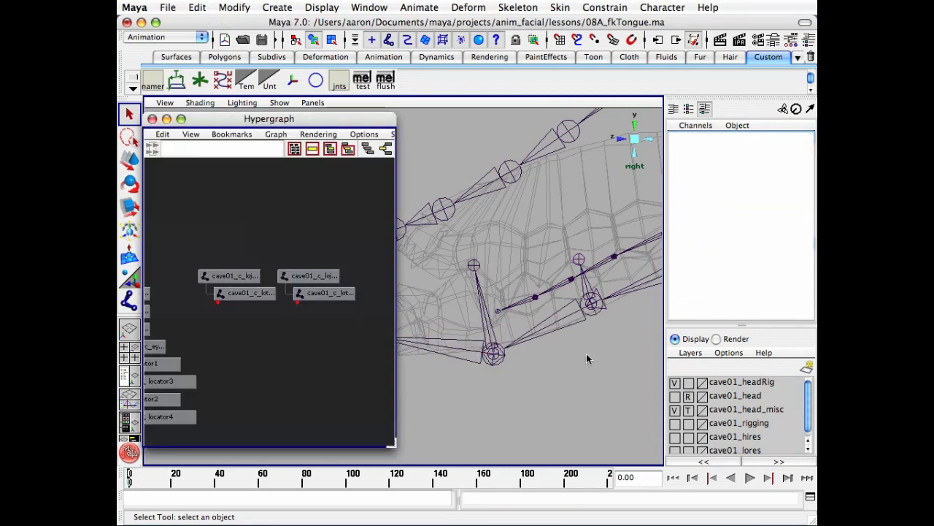
left_click(605, 307)
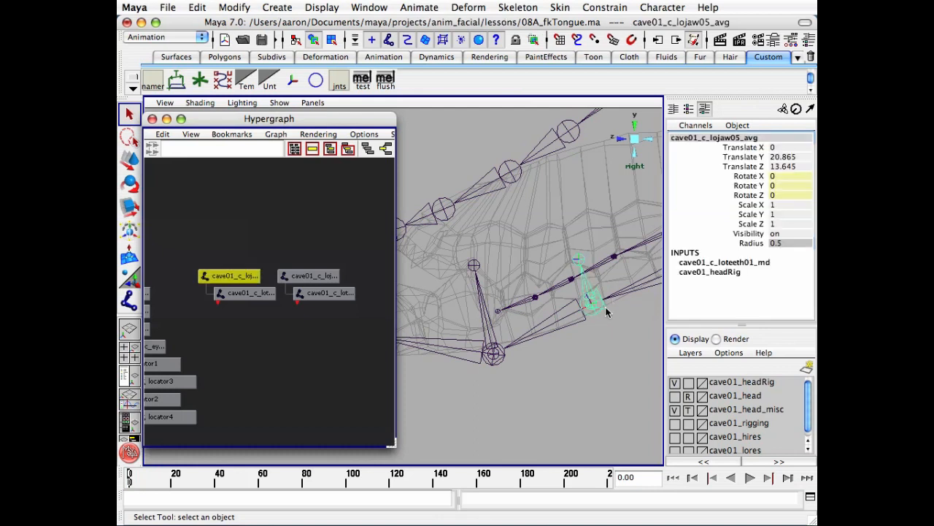
left_click(605, 317)
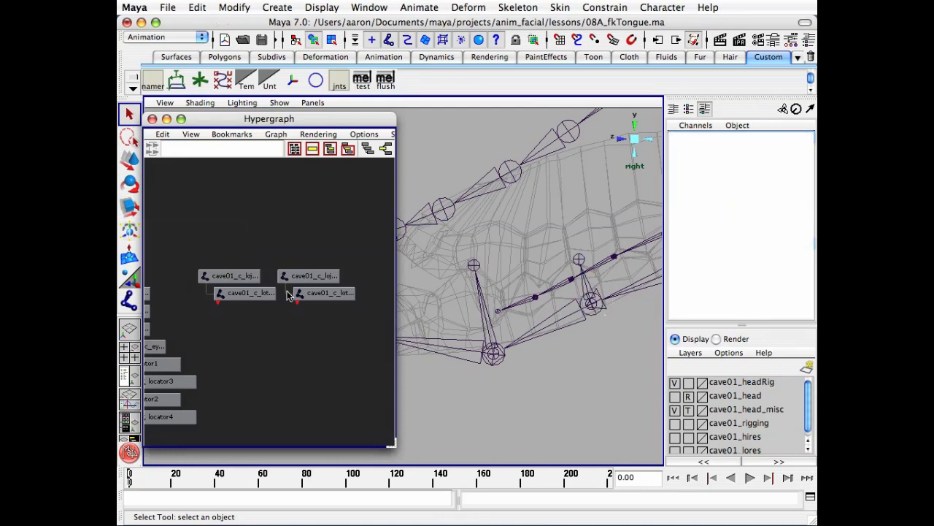
left_click(251, 277)
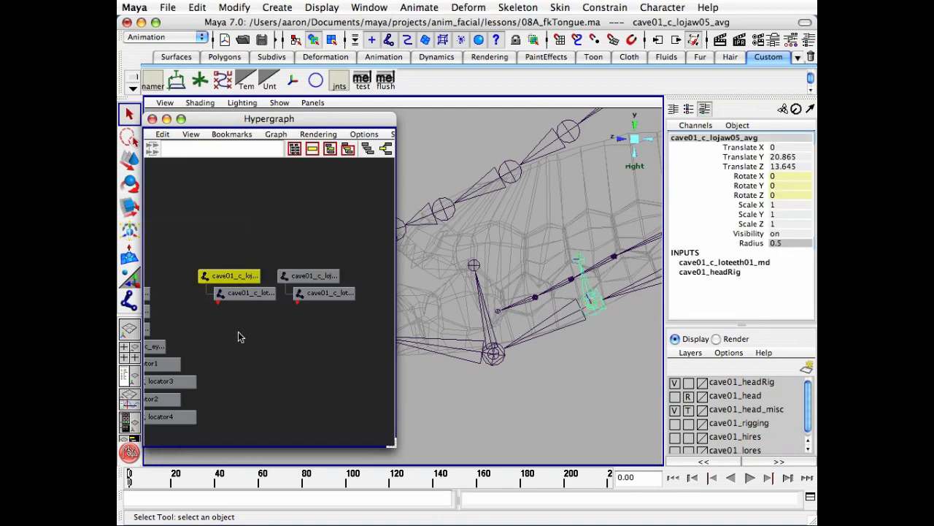
right_click_drag(240, 333, 330, 308, "alt")
left_click(560, 315, "shift")
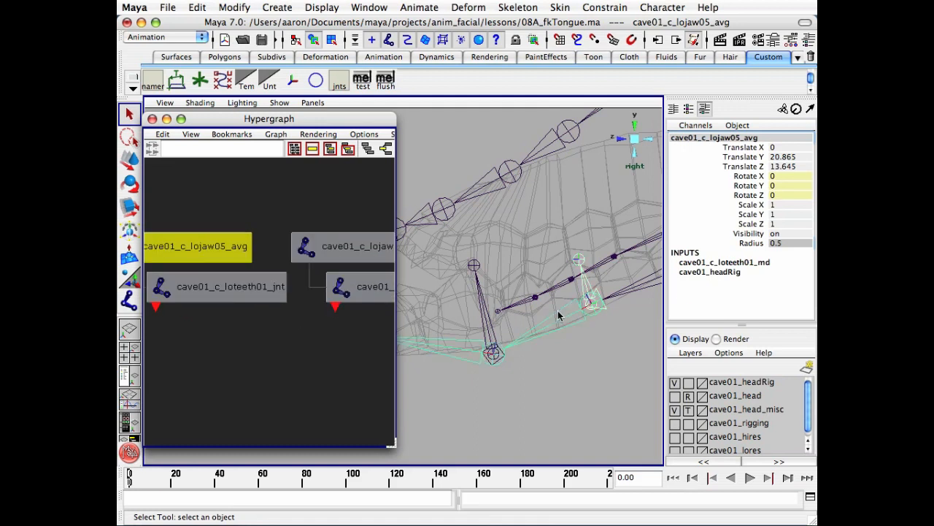
key("p")
- Try parenting cave01_c_loteeth02_jnt under cave01_c_lojaw06_jnt, and undo the parenting
left_click(485, 315)
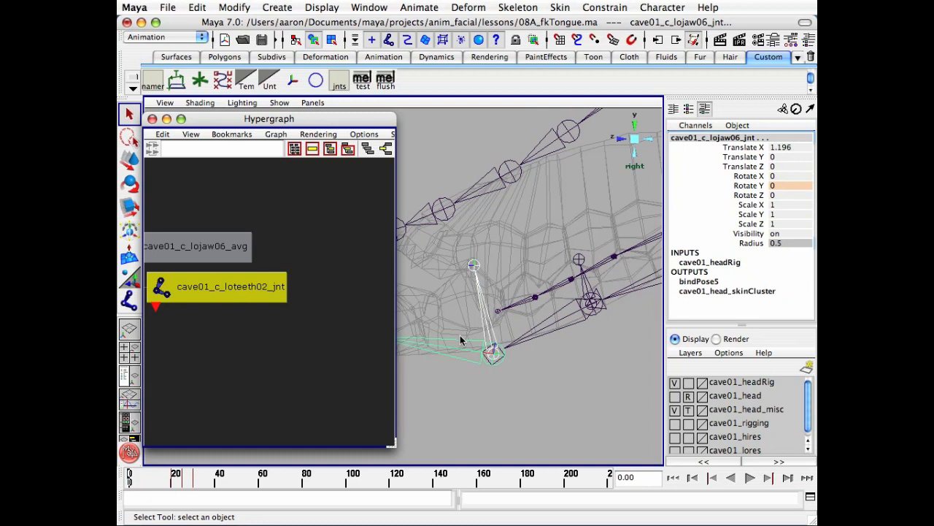
key("p")
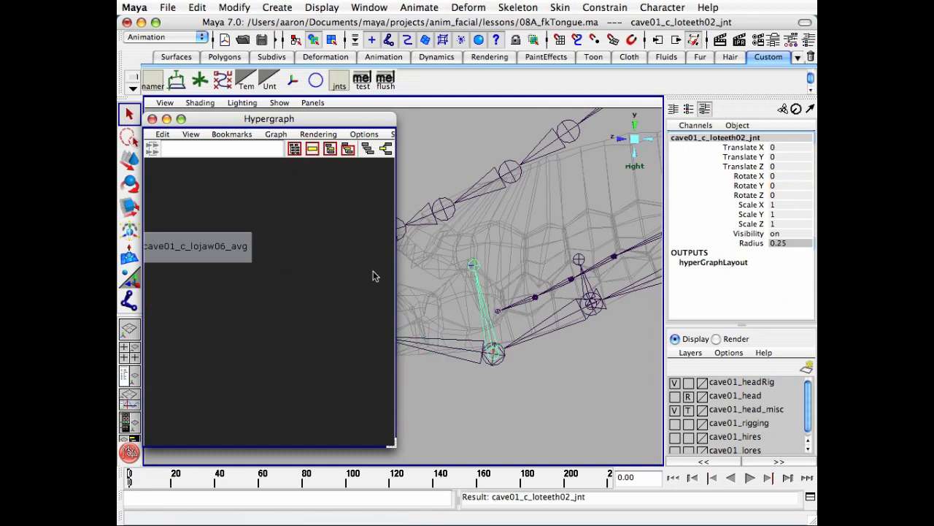
key("ctrl+z")
left_click(481, 407)
- Parent cave01_c_lojaw06_avg under cave01_c_lojaw06_jnt, and close the Hypergraph
left_click(173, 242)
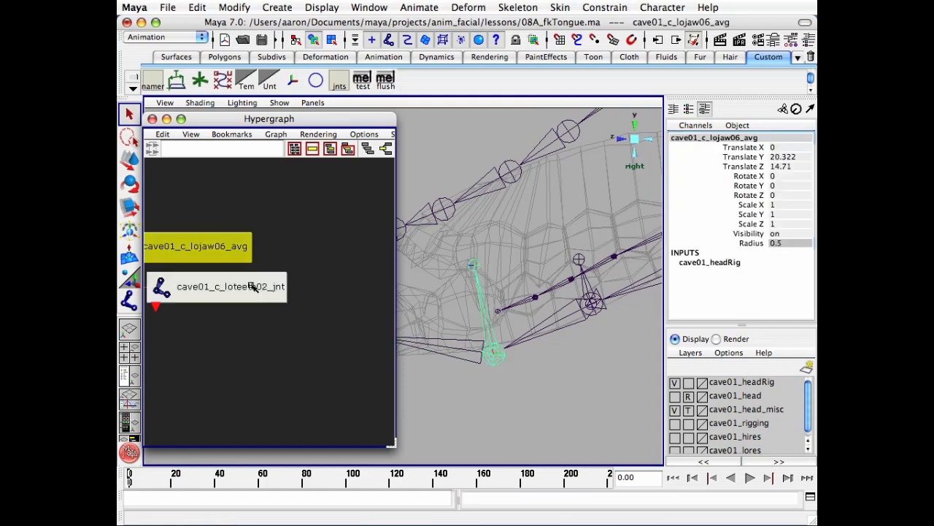
left_click(447, 344, "shift")
key("p")
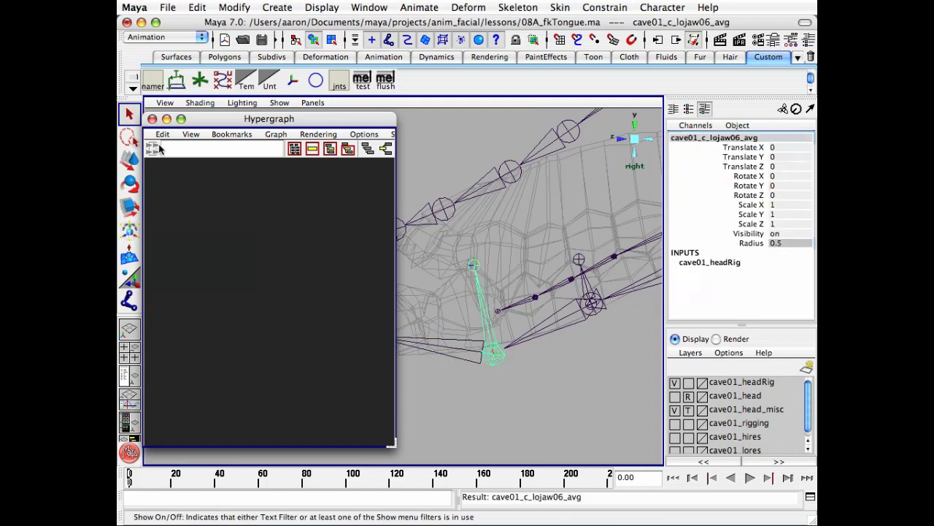
left_click(151, 119)
left_click(380, 421)
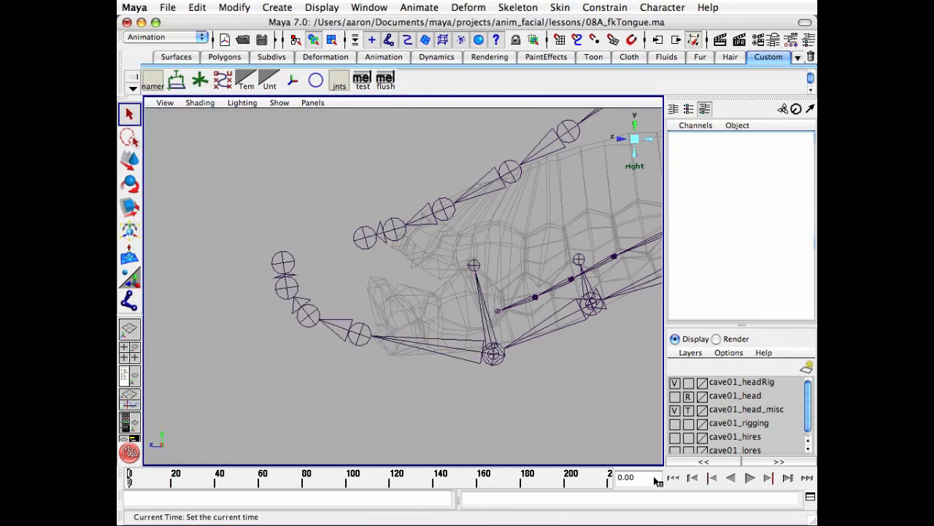
- Reopen the Script Editor and change the node name to cave01_c_loteeth02_md in the createNode and input1 connection lines
left_click(810, 499)
middle_click_drag(442, 312, 273, 303, "alt")
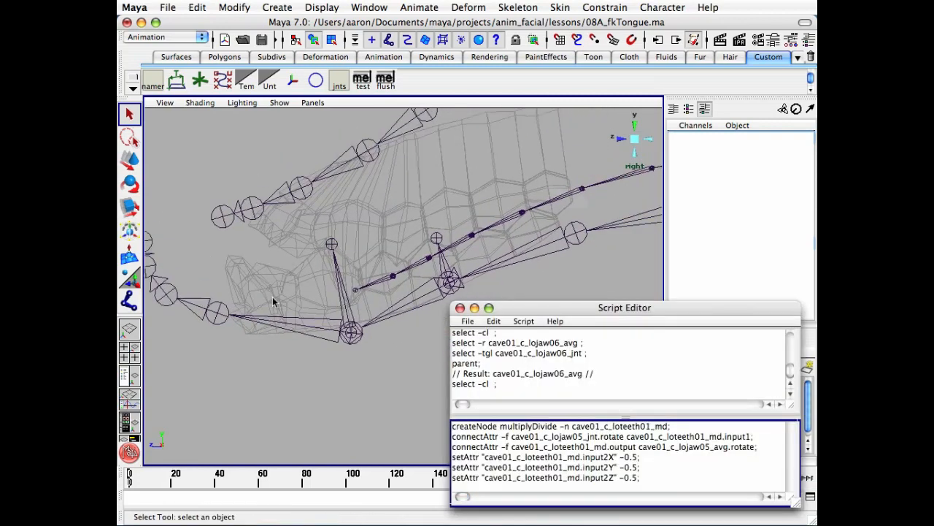
middle_click_drag(392, 283, 320, 292, "alt")
left_click(625, 437)
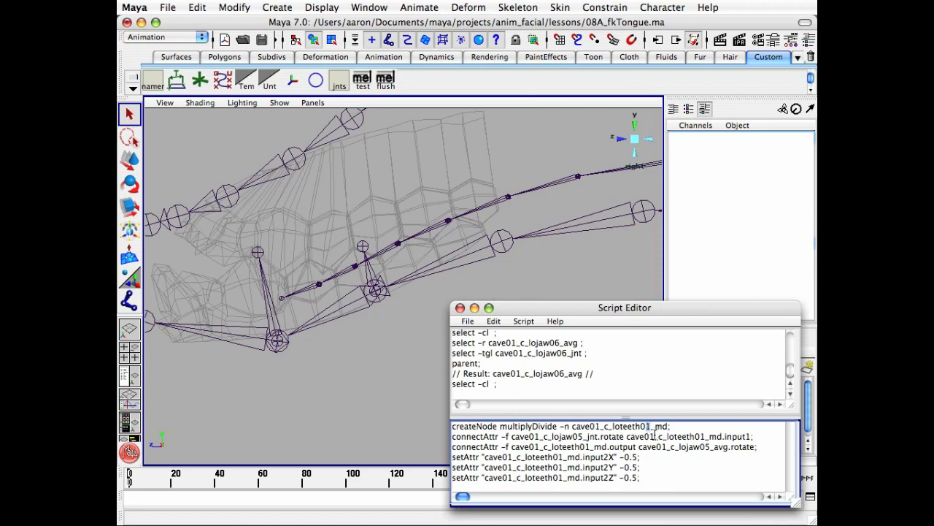
type("2")
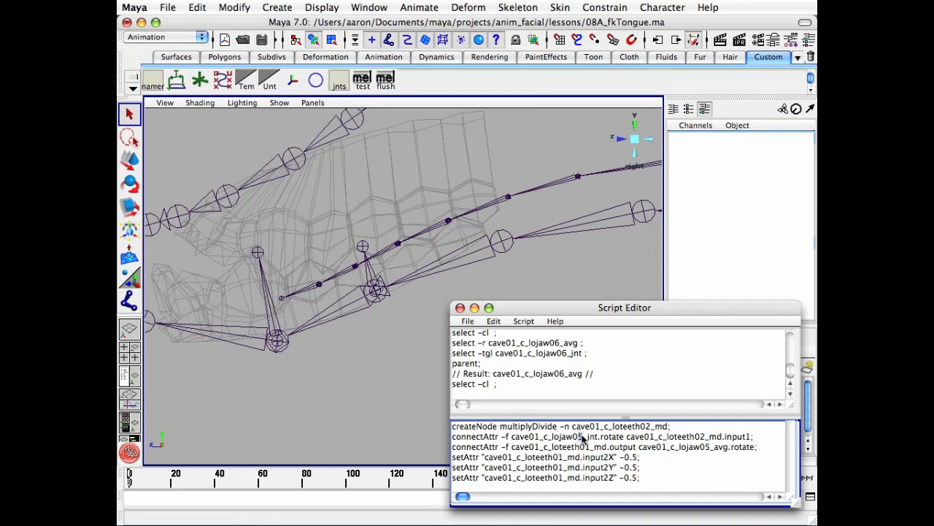
- Change the script's lojaw05 references to lojaw06 and the remaining loteeth01_md references to loteeth02_md in the connectAttr and setAttr lines
type("6")
left_click_drag(711, 447, 706, 446)
type("6")
type("2")
type("2")
left_click_drag(644, 479, 453, 444)
left_click(591, 460)
left_click_drag(591, 447, 587, 447)
type("2")
- Run the whole edited loteeth02_md script, close the Script Editor and clear the selection
left_click_drag(641, 481, 453, 427)
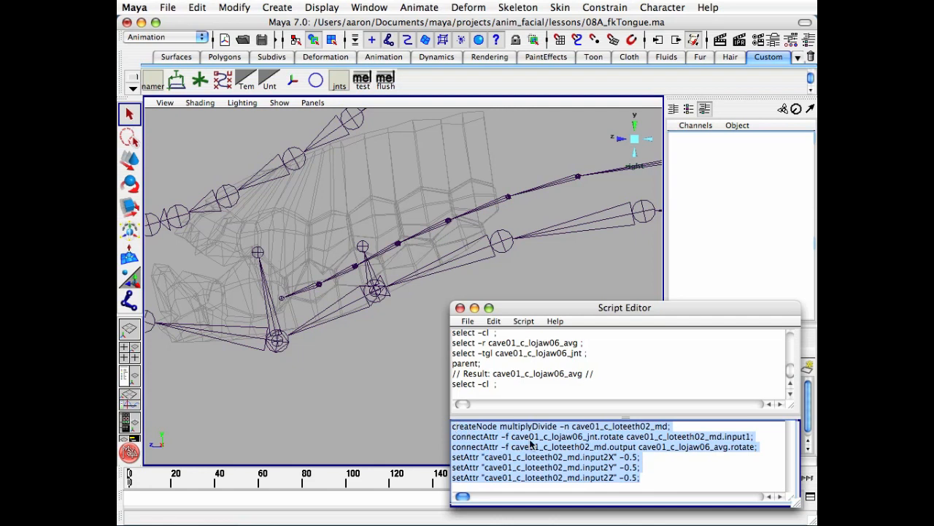
key("ctrl+Return")
left_click(459, 307)
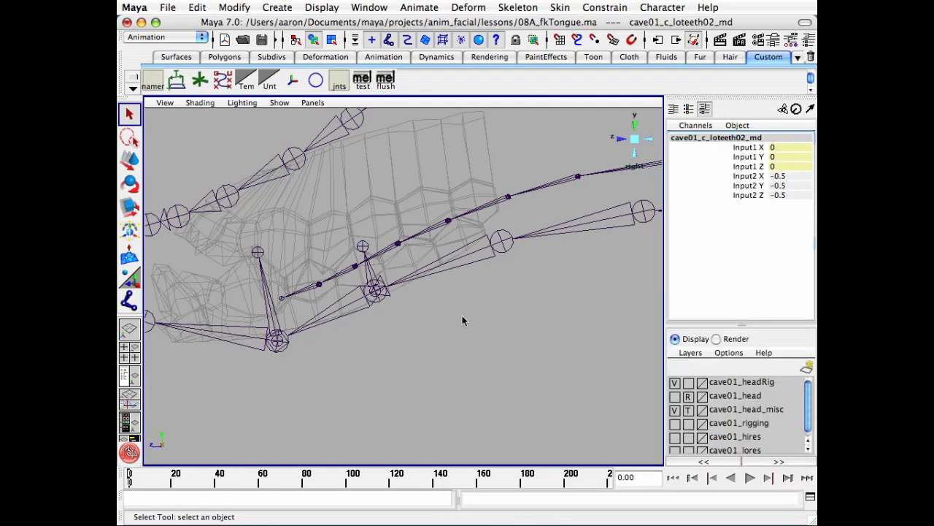
left_click(446, 343)
- Test the averaging setup by rotating cave01_c_lojaw06_jnt about -93 degrees in Y, and undo the rotation
middle_click_drag(420, 376, 488, 394, "alt")
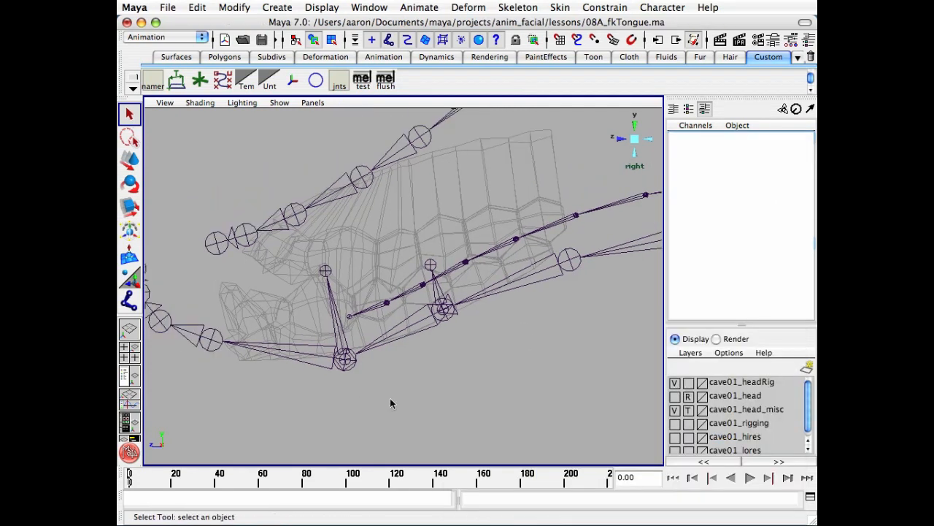
left_click(306, 358)
key("e")
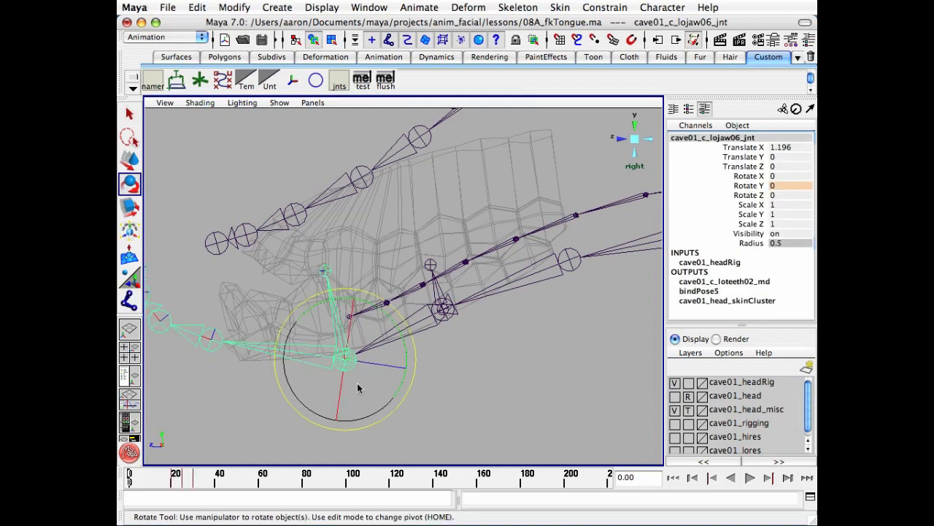
left_click_drag(307, 315, 359, 342)
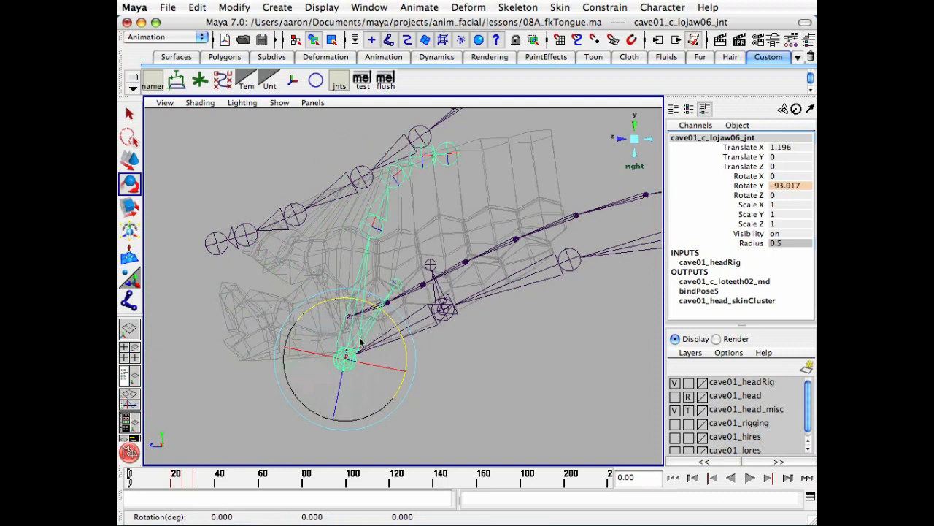
key("z")
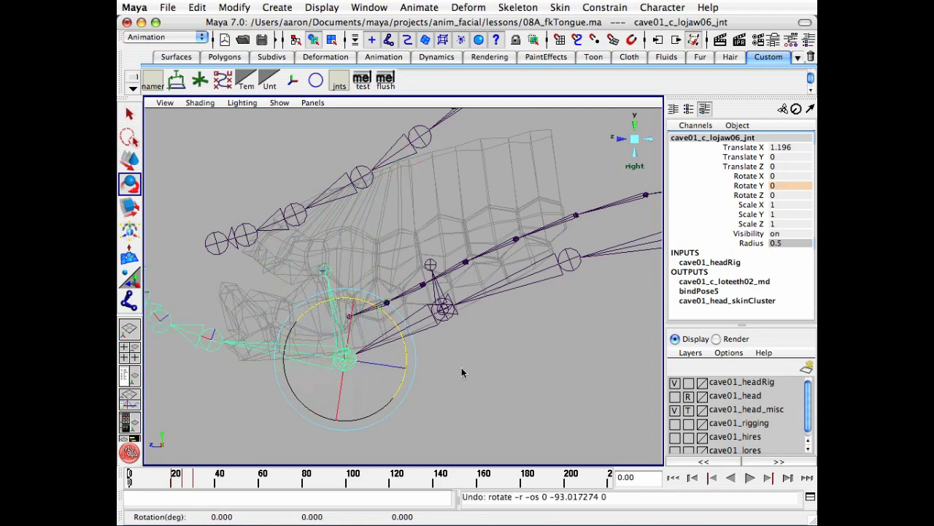
left_click(462, 372)
- Test-rotate cave01_c_lojaw05_jnt about -72 degrees in Y, undo it and clear the selection
left_click(417, 322)
left_click_drag(390, 286, 472, 342)
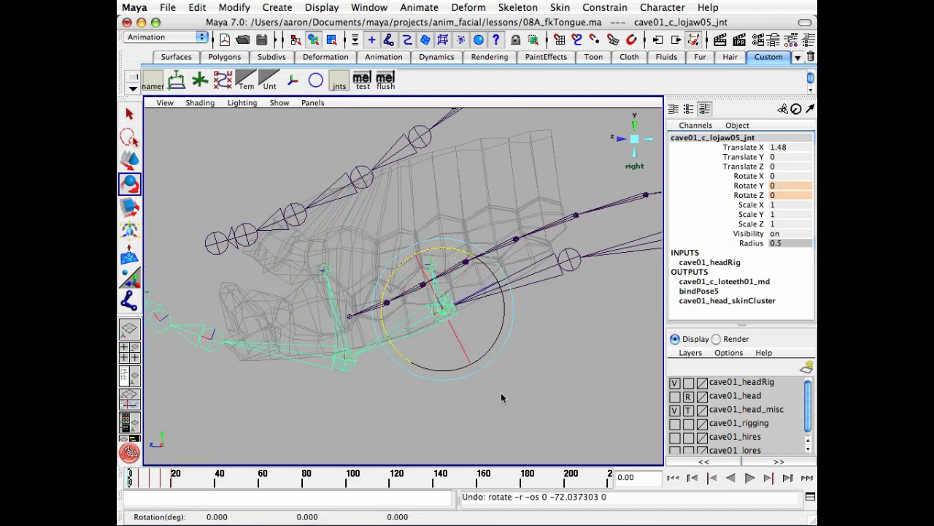
key("q")
left_click(484, 394)
- Switch the cave01_head_misc layer from template to normal display so the teeth geometry is selectable
left_click(697, 412)
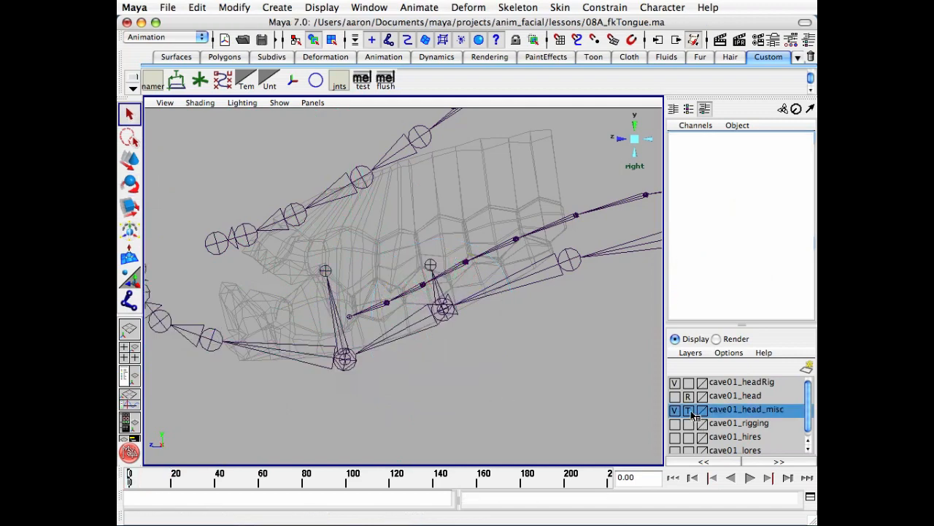
left_click(732, 410)
left_click(687, 410)
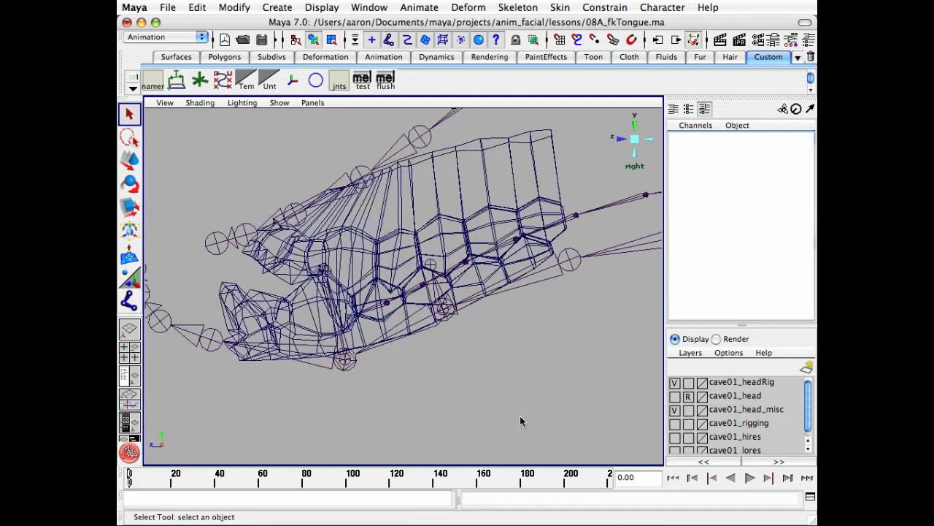
- Smooth-bind cave01_loteeth_geo to the selected lower-jaw joints behind and under the teeth plus loteeth01 and loteeth02, using Closest Distance, max influences 3, dropoff 4
left_click(522, 269)
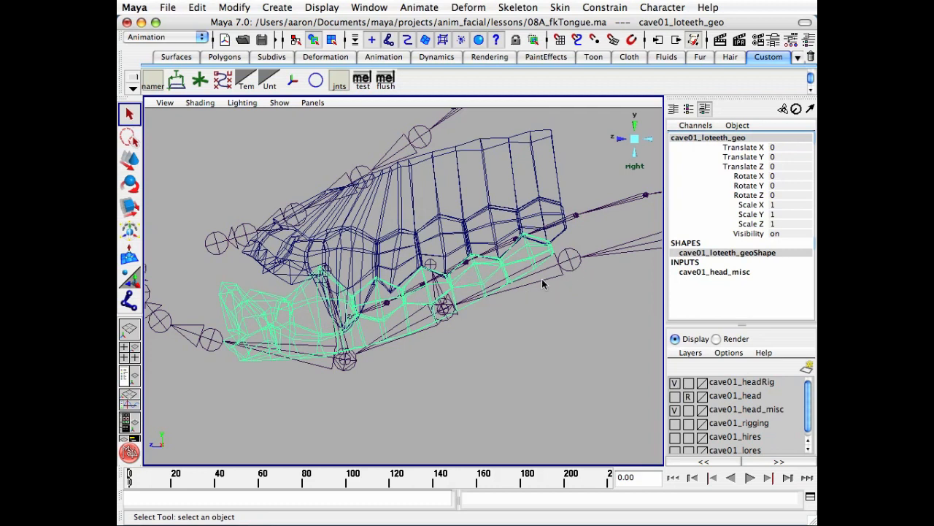
left_click_drag(543, 284, 406, 353)
left_click_drag(397, 322, 373, 337, "shift")
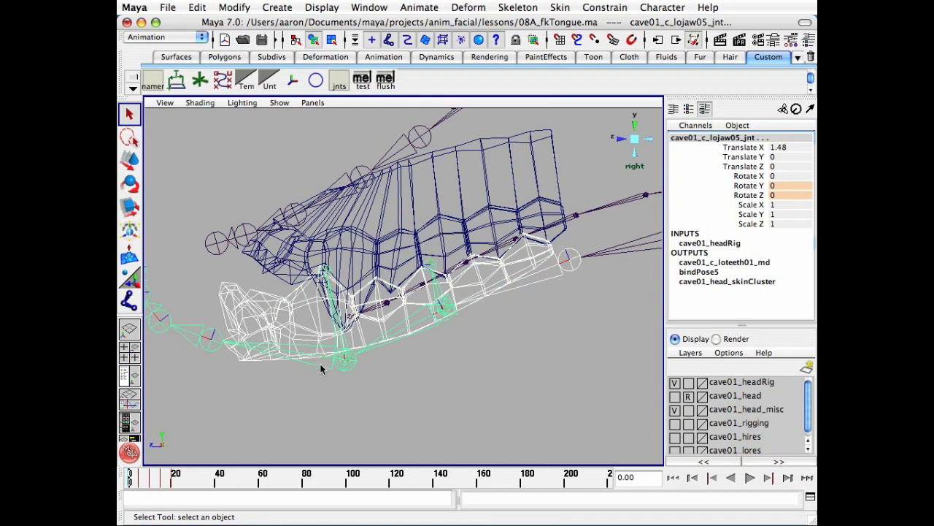
left_click(327, 330)
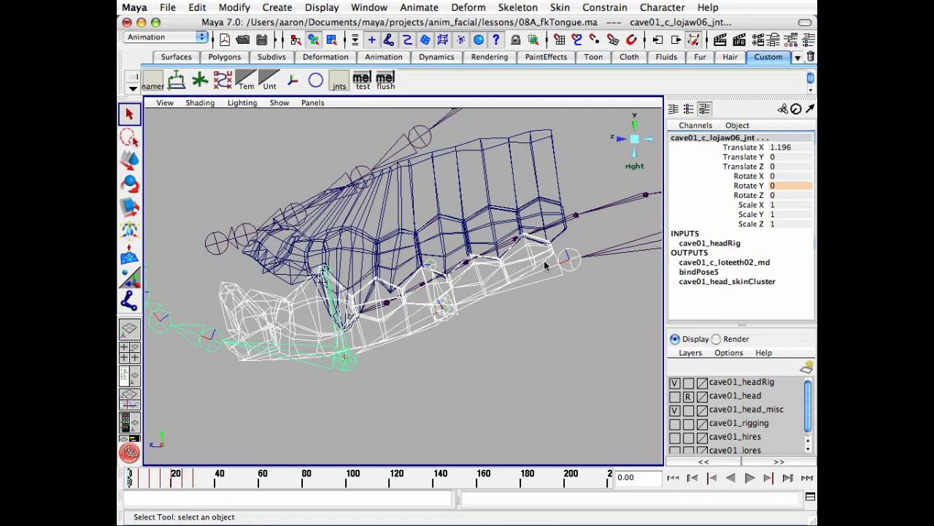
left_click(441, 292)
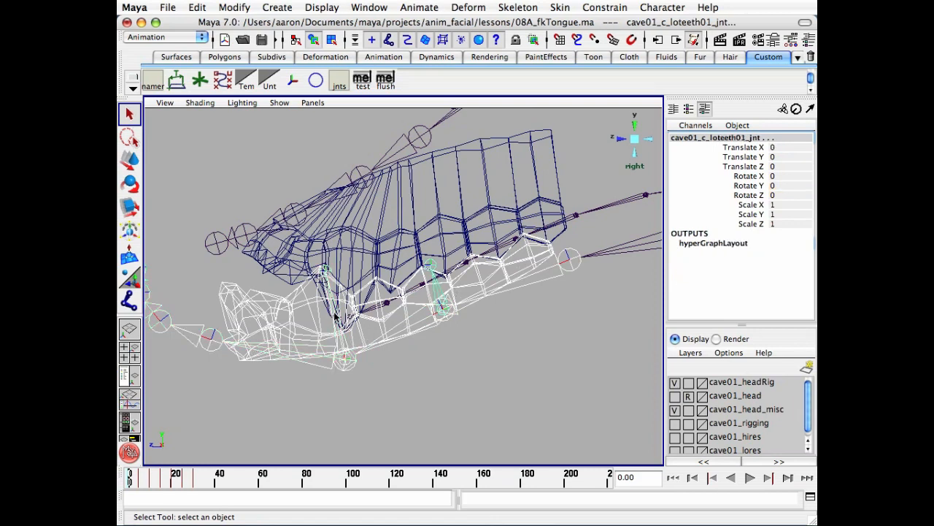
left_click(336, 315)
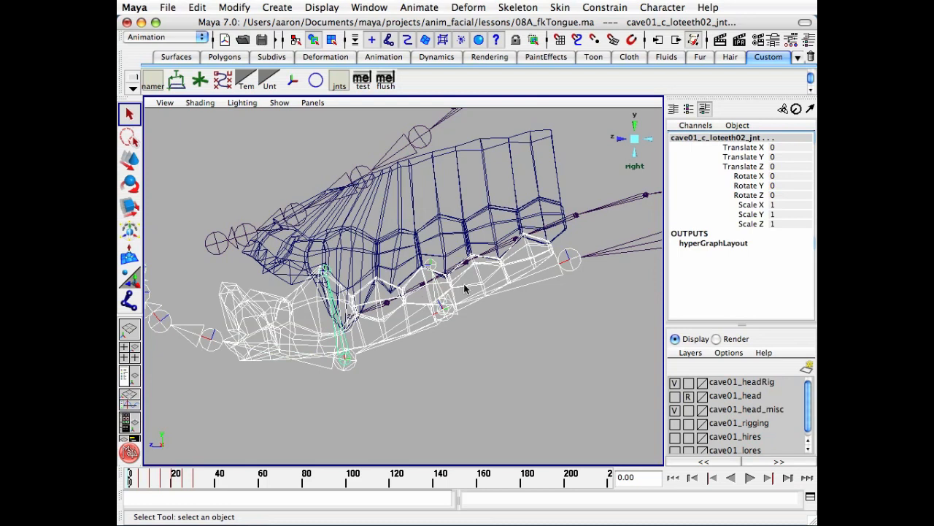
left_click(560, 7)
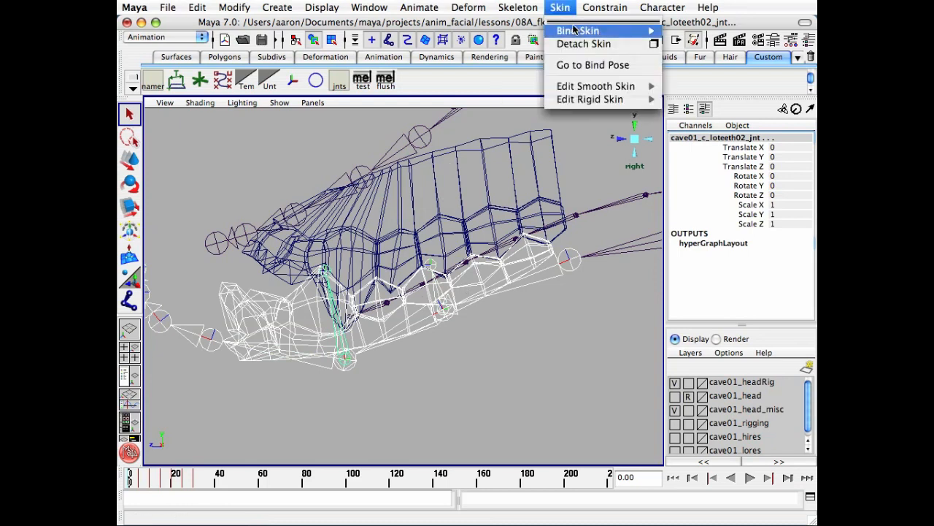
mouse_move(623, 31)
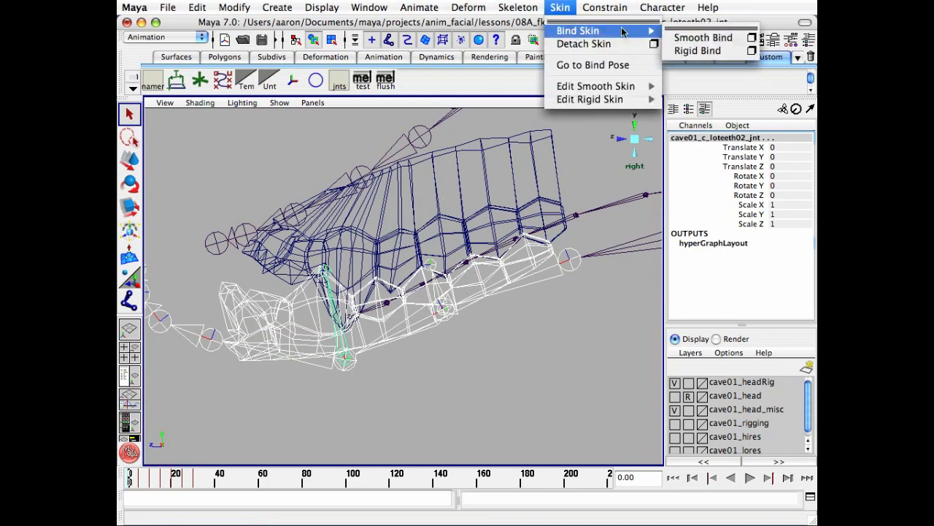
left_click(753, 38)
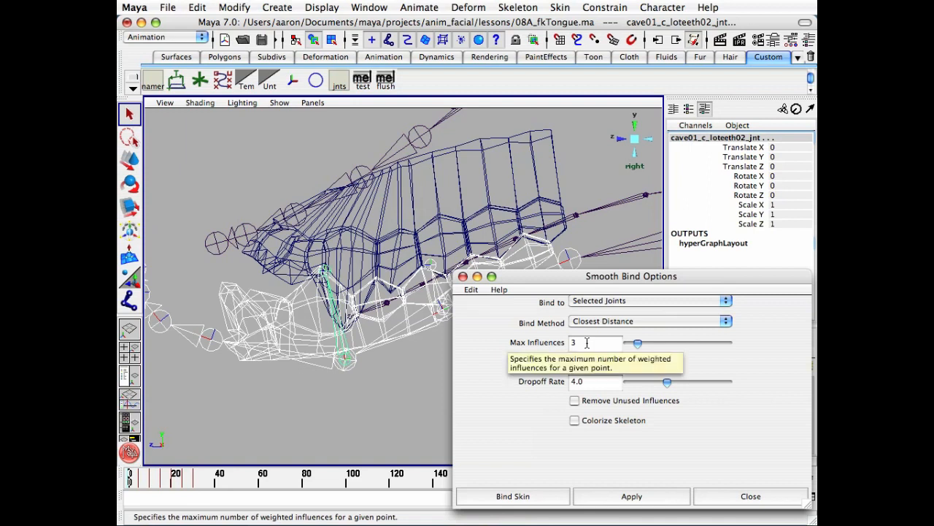
left_click(524, 499)
left_click(475, 408)
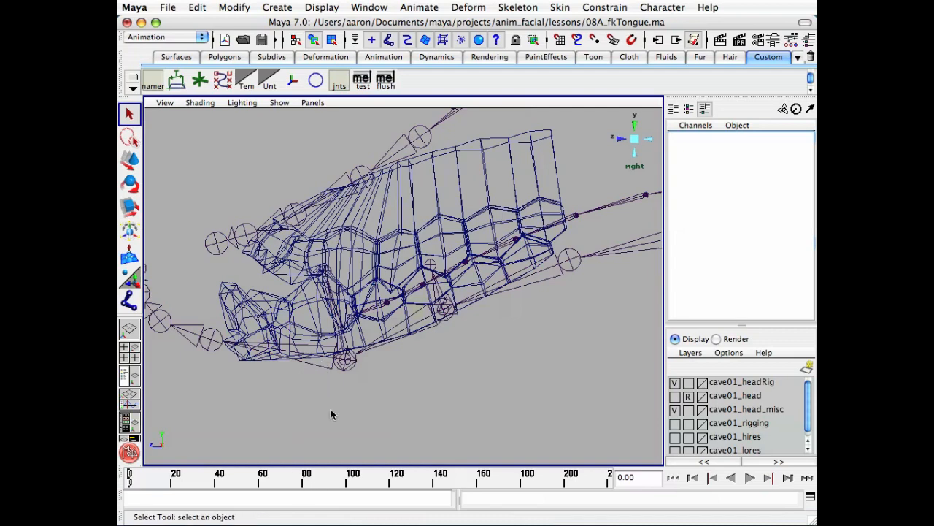
- Scrub the timeline to frame 25 to check how the bound lower teeth deform with the jaw
right_click_drag(331, 413, 314, 404, "alt")
middle_click_drag(314, 404, 303, 427, "alt")
left_click_drag(130, 482, 183, 484)
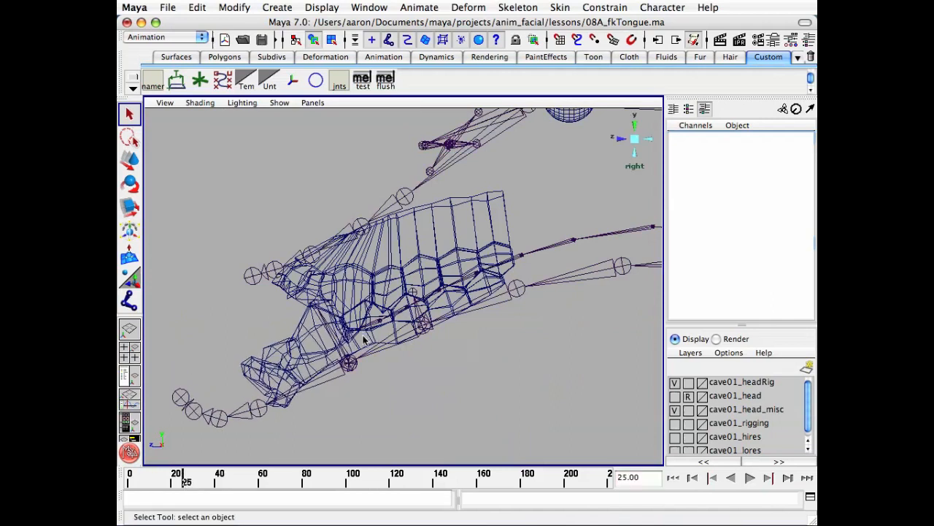
- Try rotating cave01_c_lojaw06_jnt at frame 25, and undo the rotation
left_click(345, 400)
key("e")
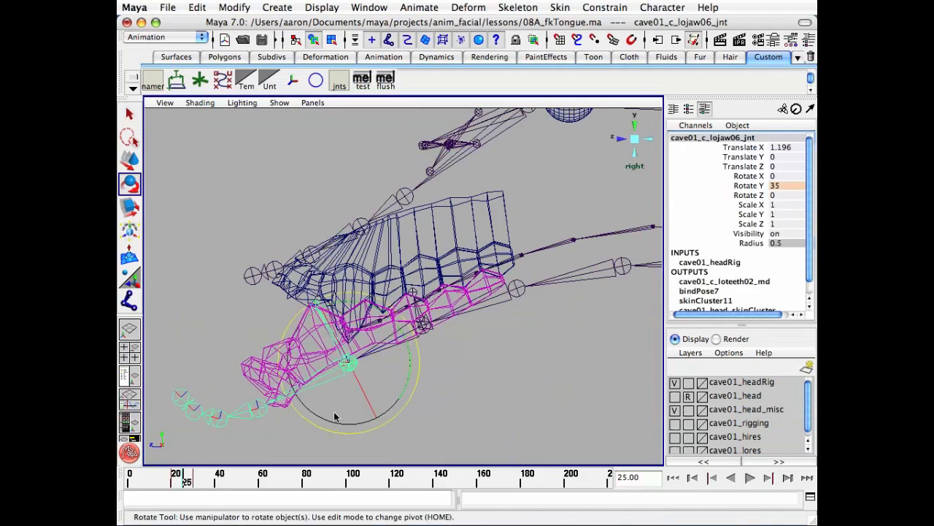
left_click_drag(406, 390, 365, 359)
key("z")
left_click(459, 386)
- Try rotating and scaling cave01_c_loteeth02_jnt to test its influence on the lower teeth, undoing each change
left_click(336, 333)
key("z")
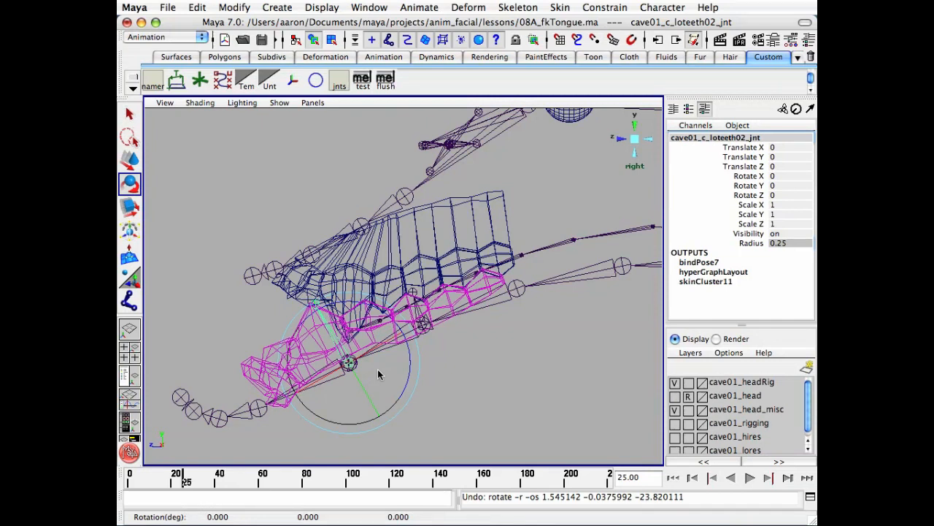
key("r")
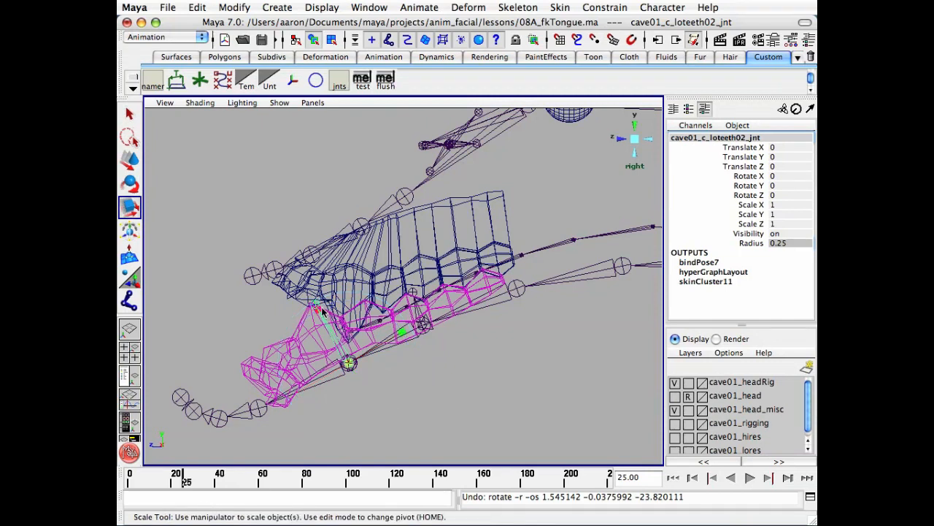
left_click_drag(322, 309, 270, 221)
key("z")
left_click(344, 392)
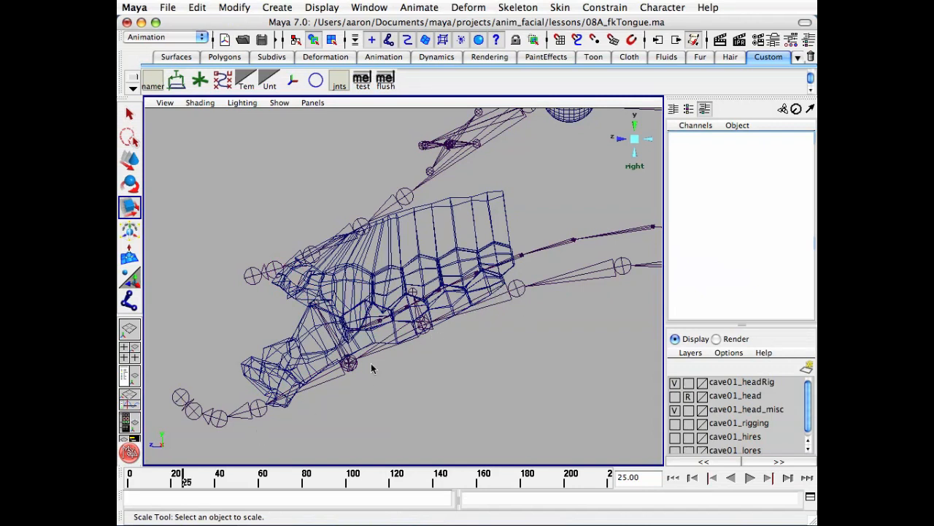
- Try scaling cave01_c_loteeth01_jnt by about 3.86 in X, undo the scale and clear the selection
left_click(422, 322)
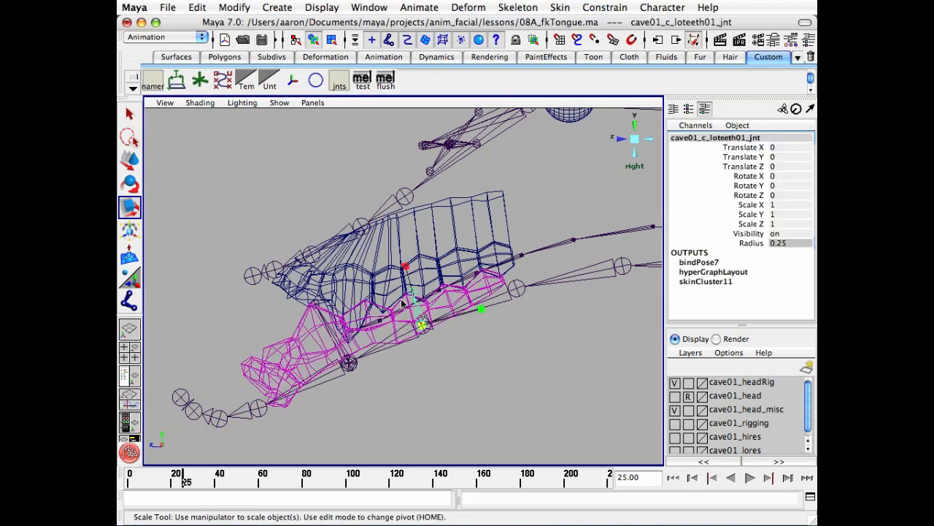
left_click_drag(411, 263, 452, 268)
key("z")
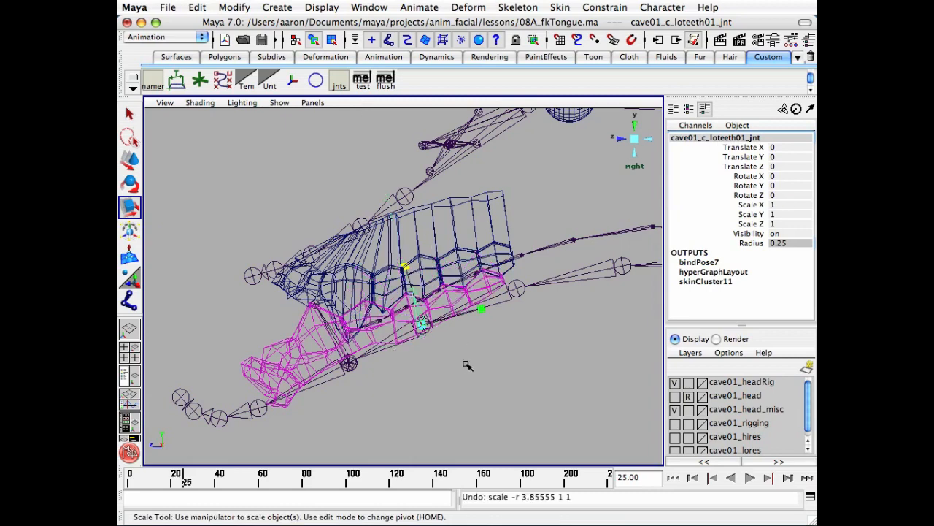
key("q")
left_click(472, 371)
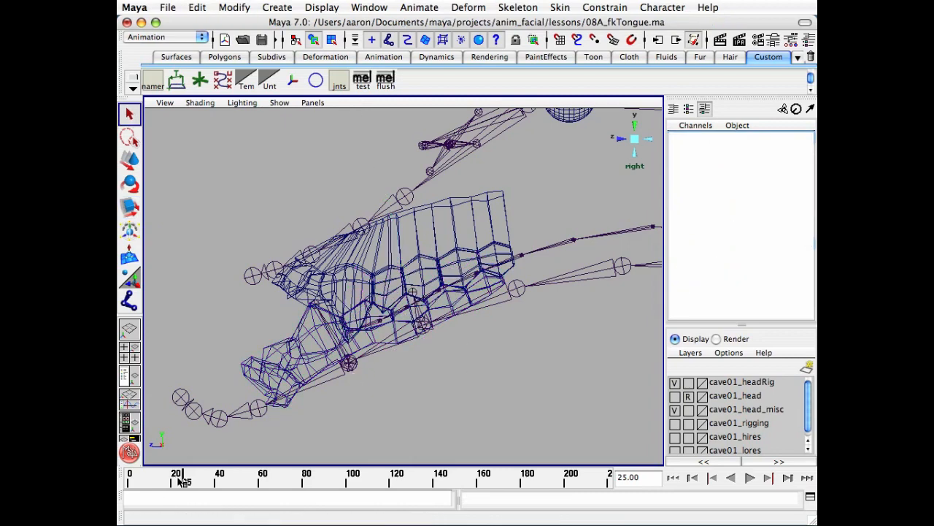
- Return the timeline to frame 0 and frame the upper and lower teeth
left_click_drag(187, 479, 128, 481)
left_click_drag(497, 280, 446, 296, "alt")
middle_click_drag(426, 290, 457, 302, "alt")
scroll(521, 245, "up", 3)
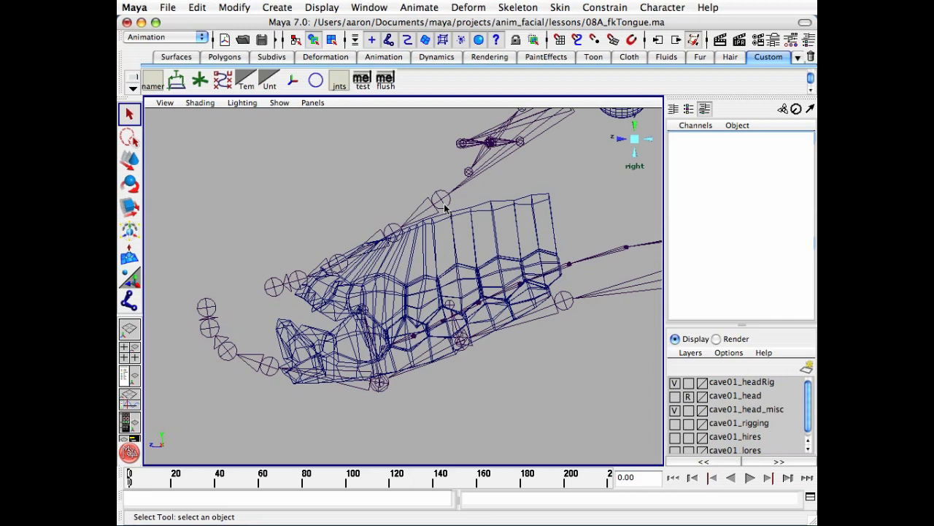
- Examine the upper-jaw and upper-lip joints above the upper teeth by selecting upjaw01, upjaw02, uplip01 and uplip02 individually
left_click(442, 202)
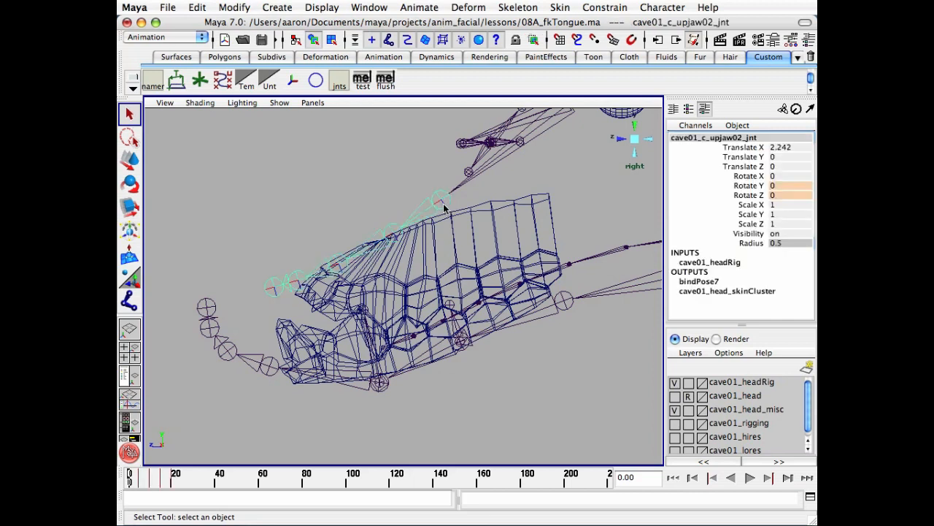
left_click(378, 249)
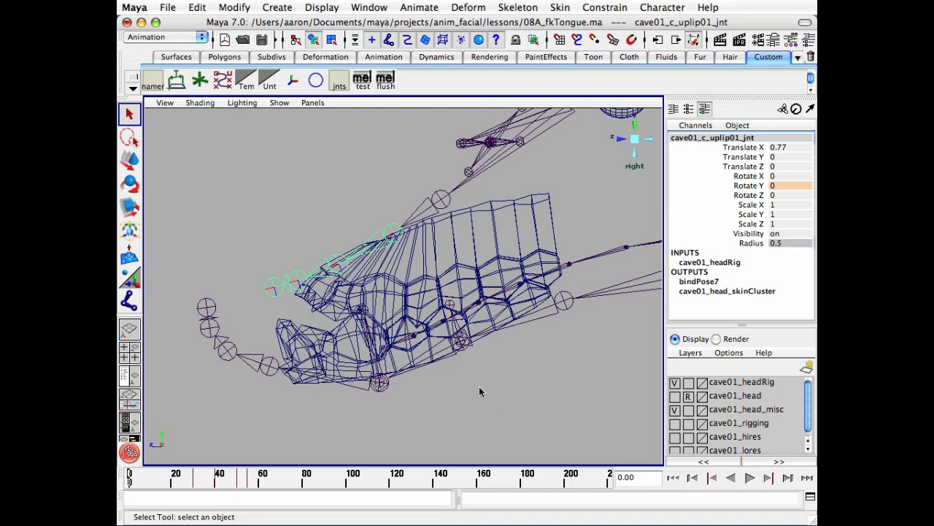
left_click(485, 420)
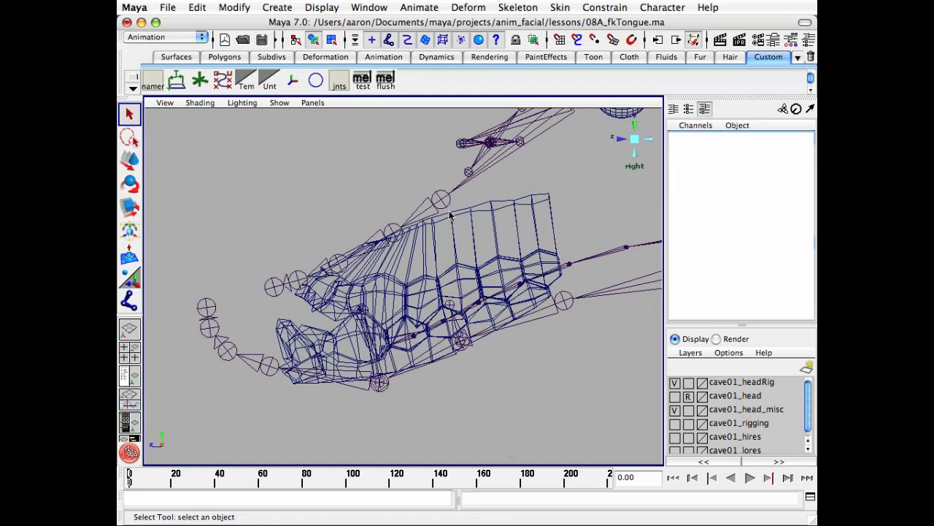
left_click(507, 158)
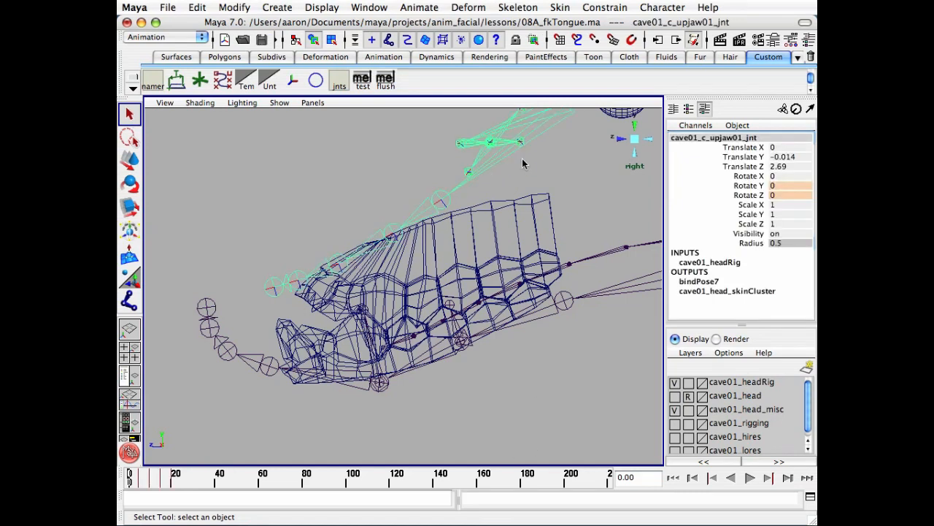
left_click(392, 235)
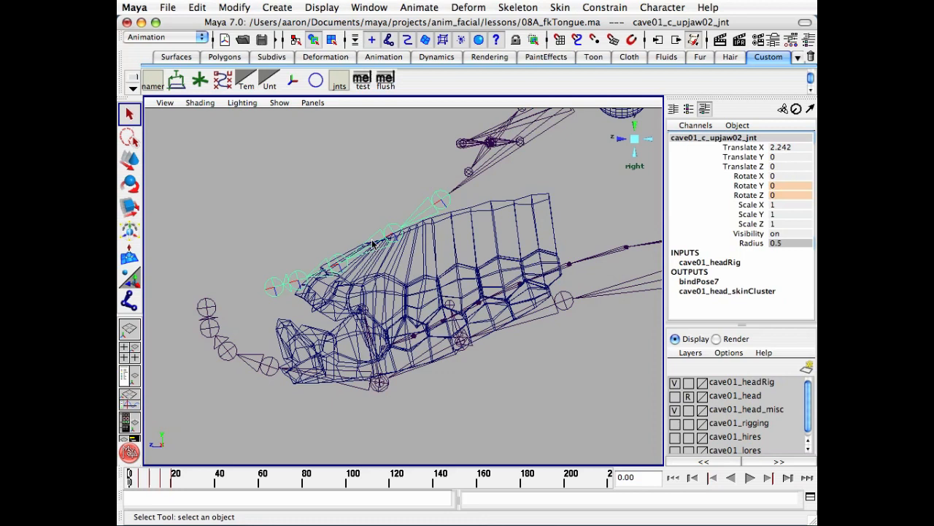
left_click(334, 264)
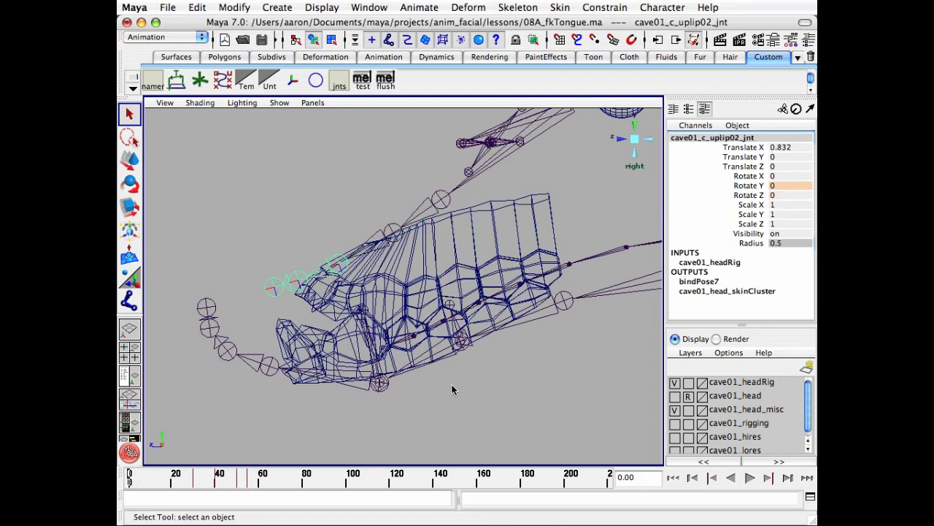
left_click(372, 235)
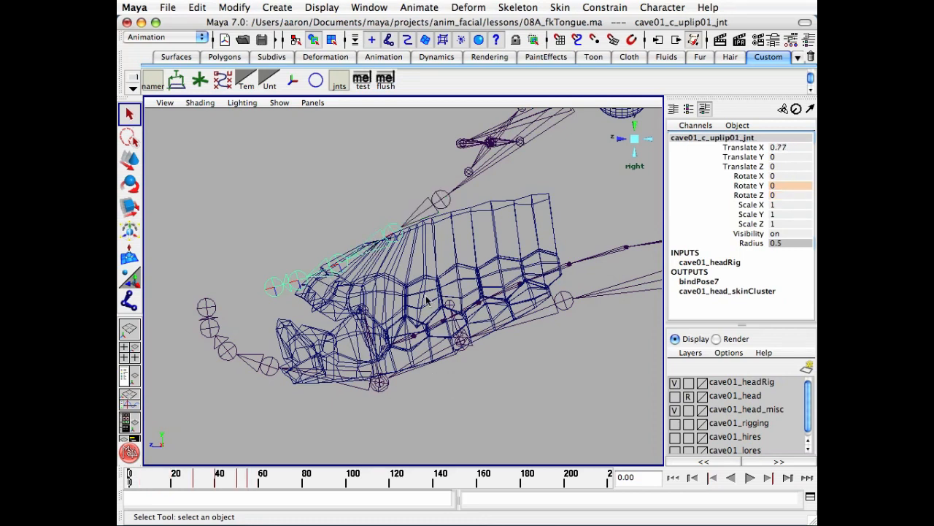
left_click(527, 399)
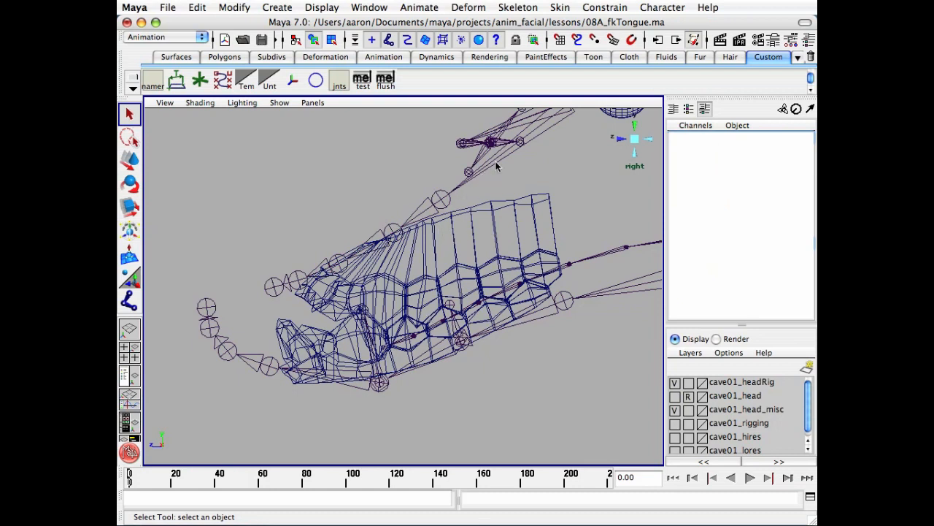
left_click(439, 197)
left_click(374, 239)
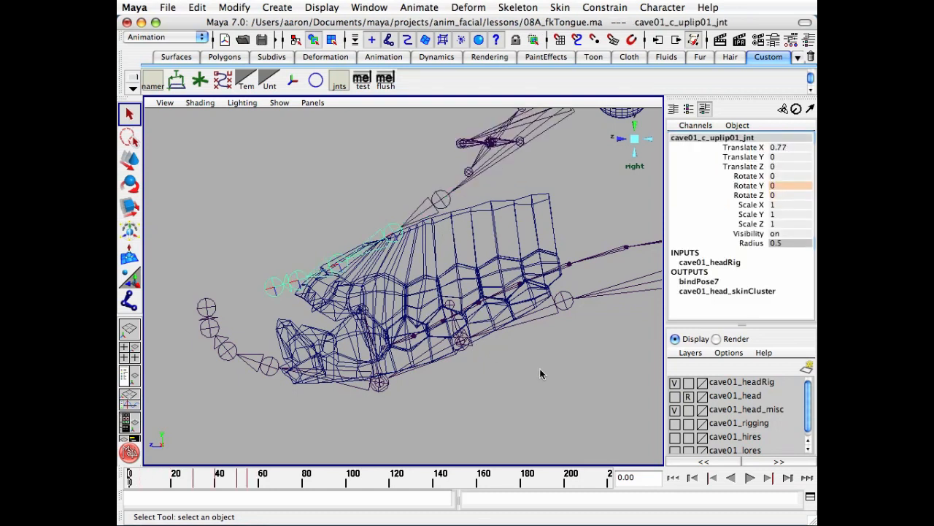
left_click(419, 392)
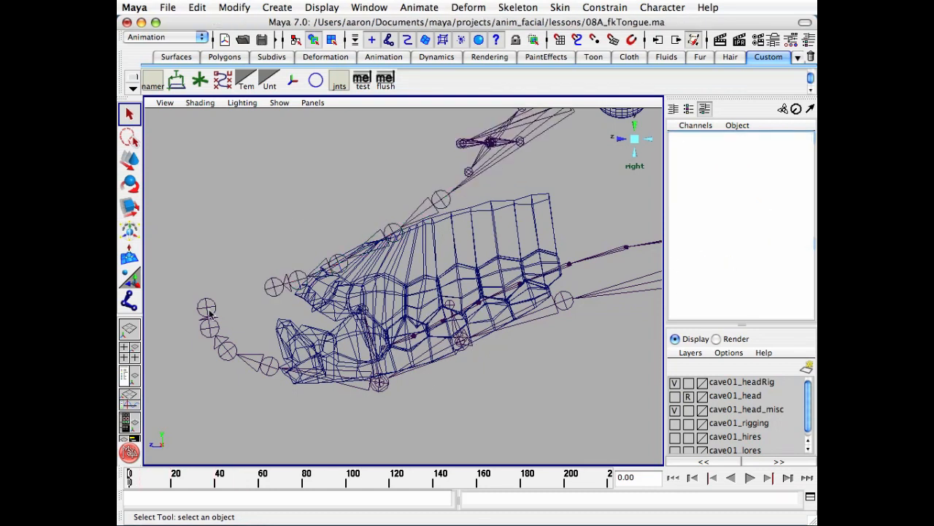
- Draw a two-joint chain snapped to the start of cave01_c_upjaw02_jnt and running down through the back upper teeth
left_click(128, 300)
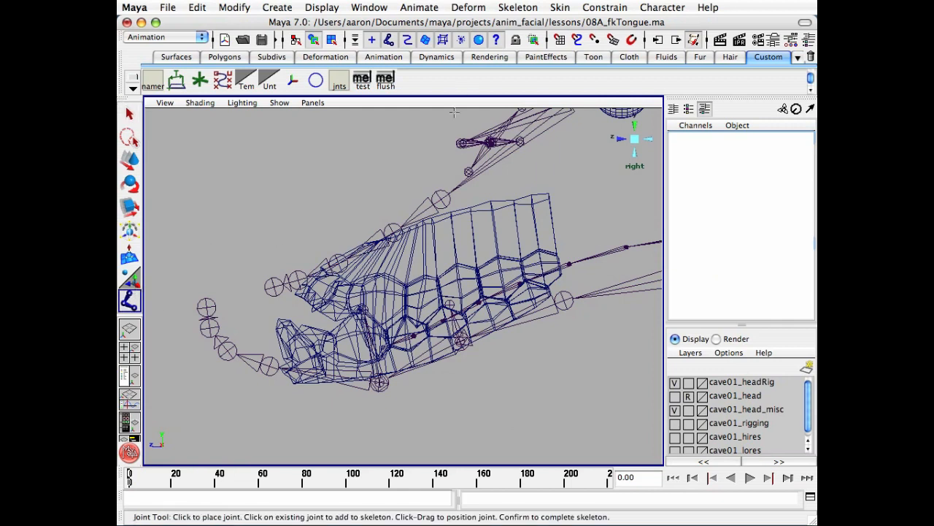
key("v")
left_click(461, 207)
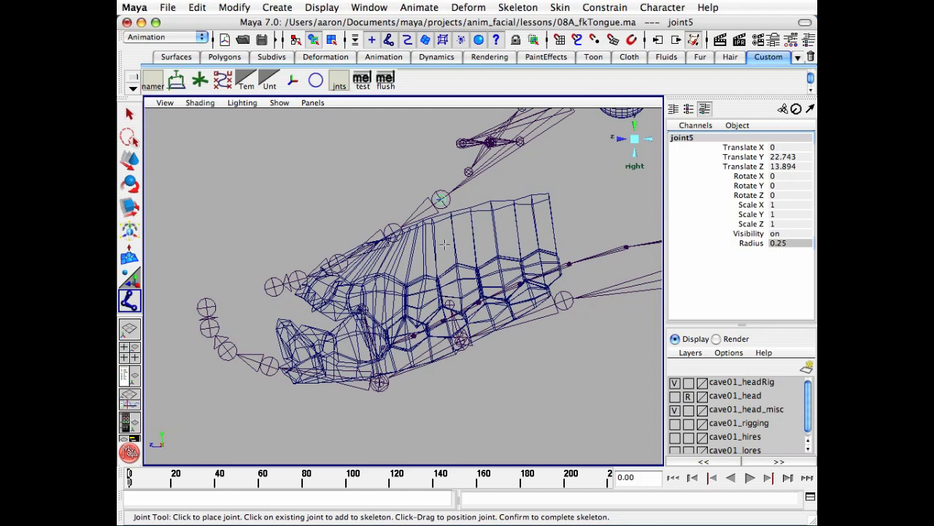
left_click_drag(448, 227, 456, 308)
middle_click_drag(456, 308, 456, 312)
key("Return")
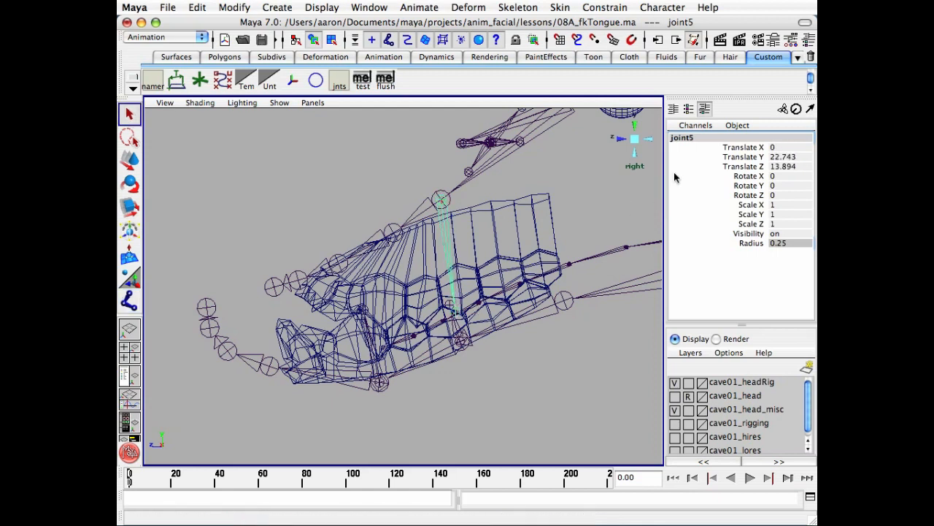
- Rename the new chain's root joint as cave01_c_upteeth01_jnt
left_click(695, 138)
type("cave")
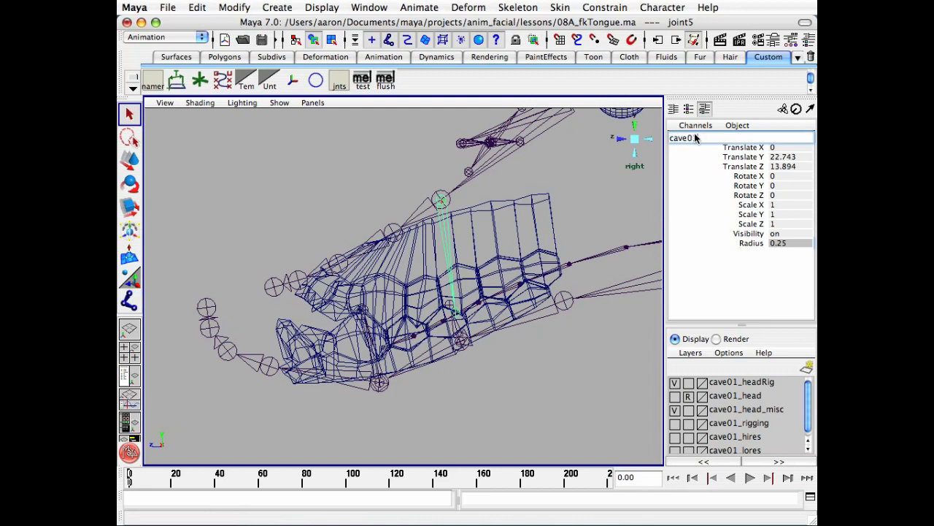
type("01_c_upteeth01_jnt")
key("Return")
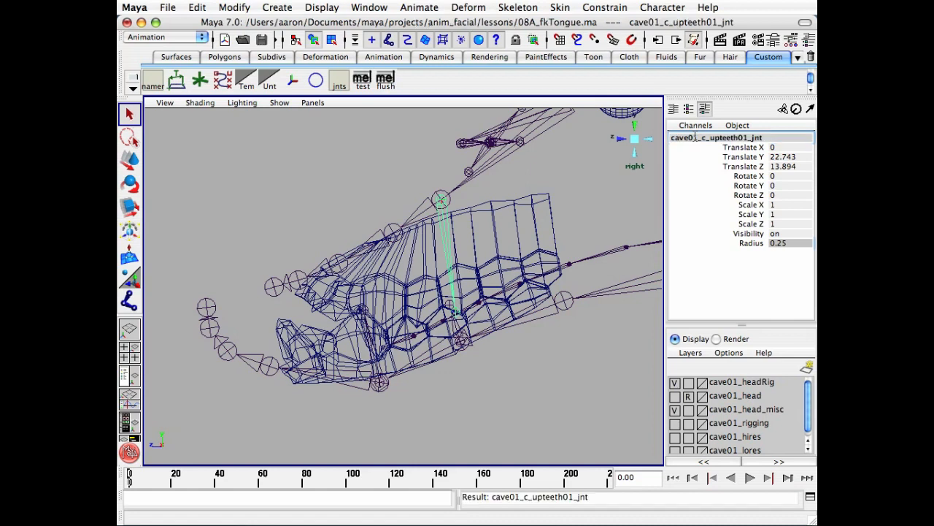
- Draw a second two-joint chain snapped to the start of cave01_c_uplip01_jnt and running down through the front upper teeth
left_click(129, 301)
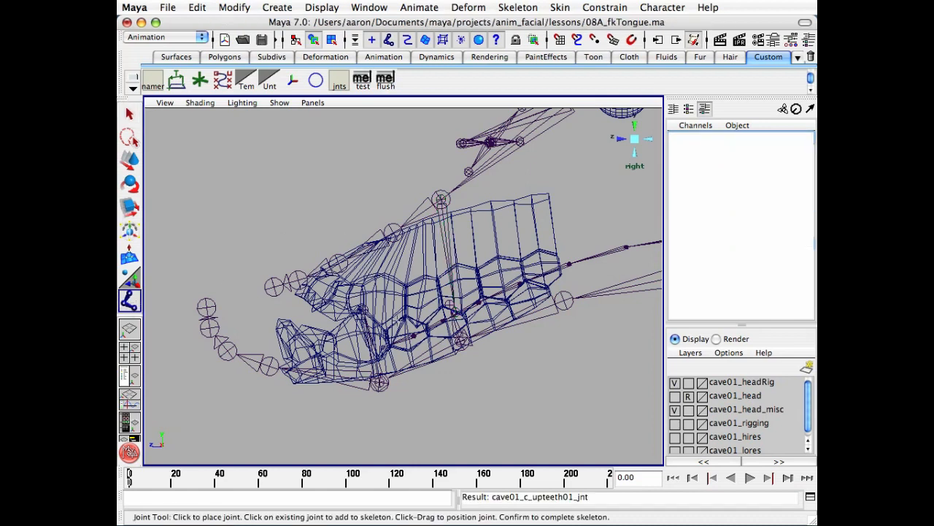
left_click(392, 239)
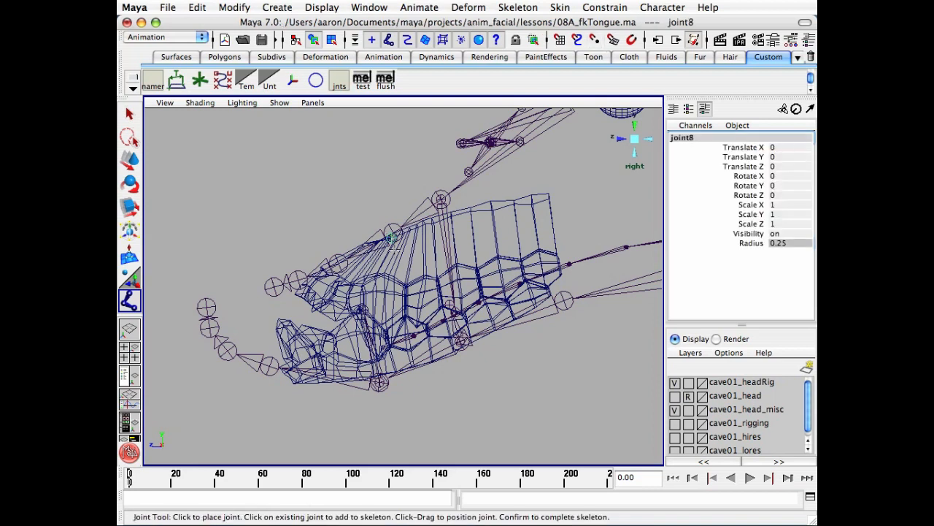
key("z")
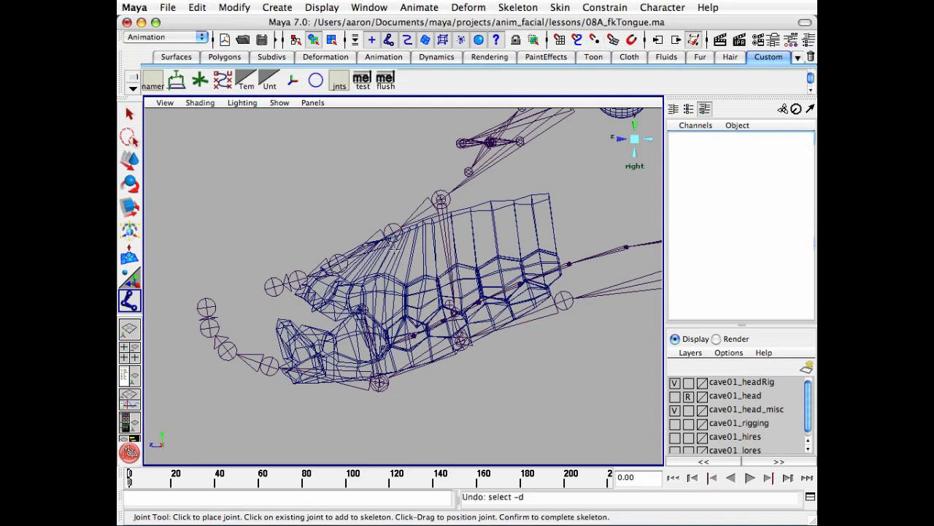
key("v")
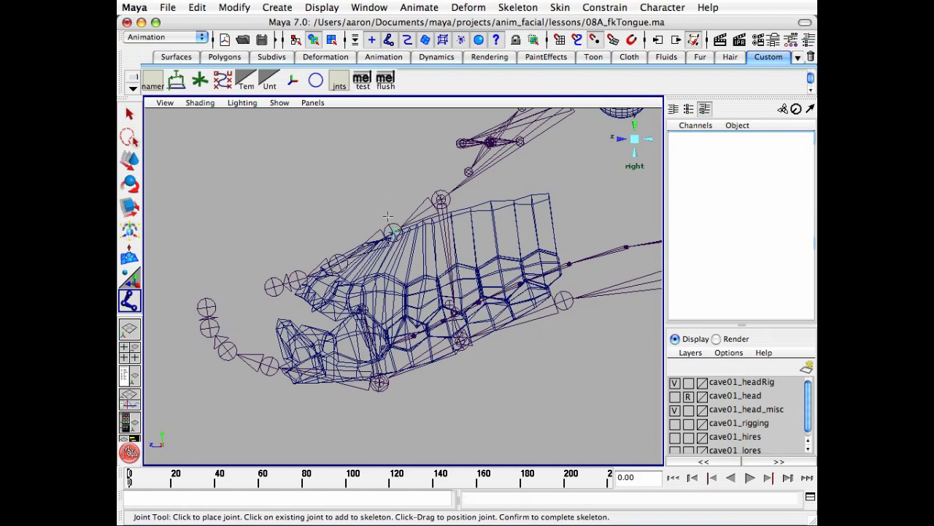
left_click(392, 232)
left_click_drag(396, 259, 387, 325)
key("q")
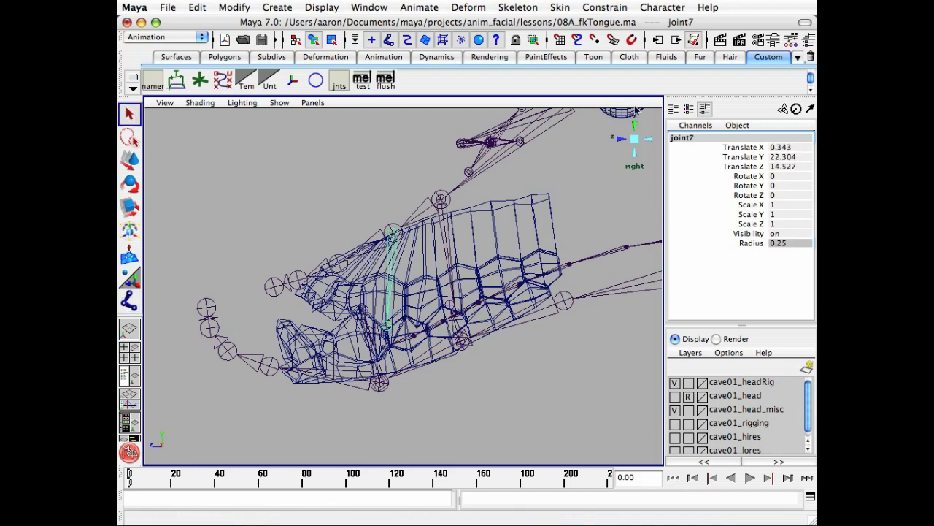
- Rename the second teeth chain's root joint as cave01_c_upteeth02_jnt
left_click(685, 140)
type("d")
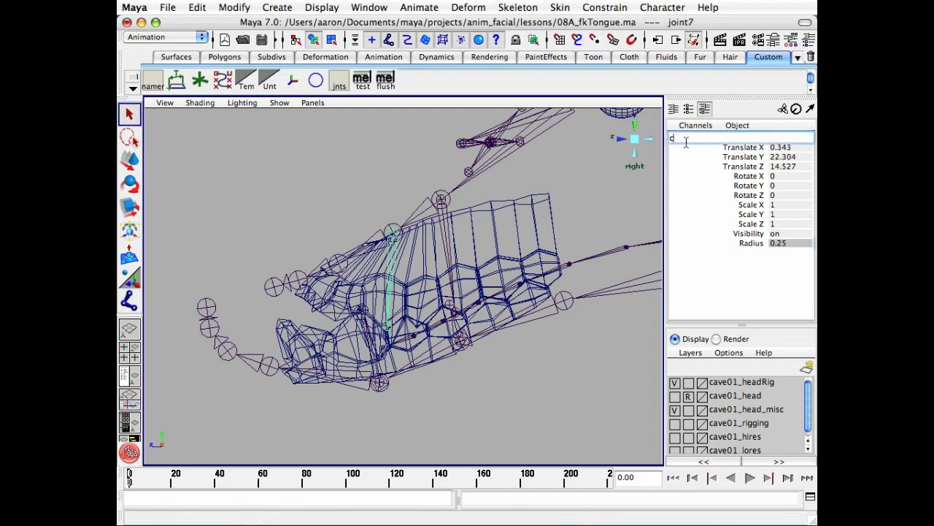
type("ave01_c_upteeth02_jnt")
key("Return")
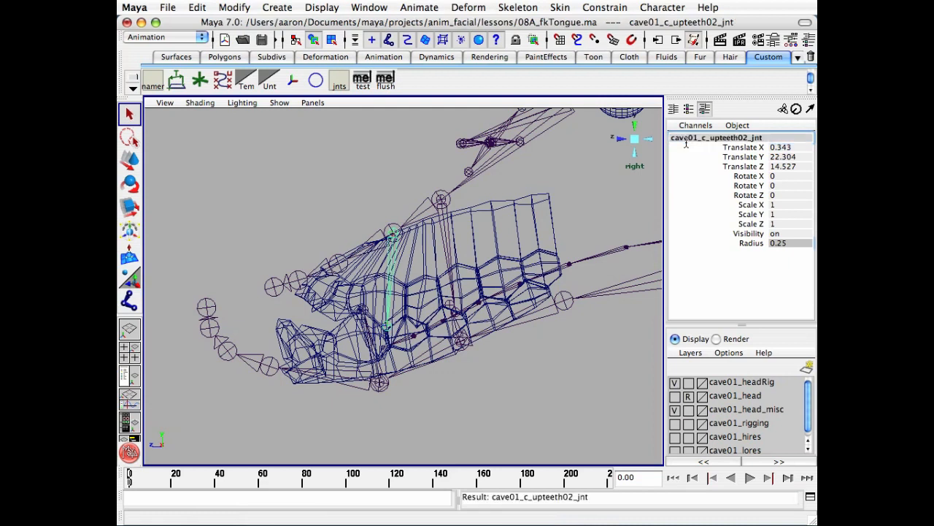
- Template the cave01_head_misc layer, and duplicate the cave01_c_upjaw02_jnt chain to world level, framing the copy in the Hypergraph
left_click(621, 418)
left_click(688, 409)
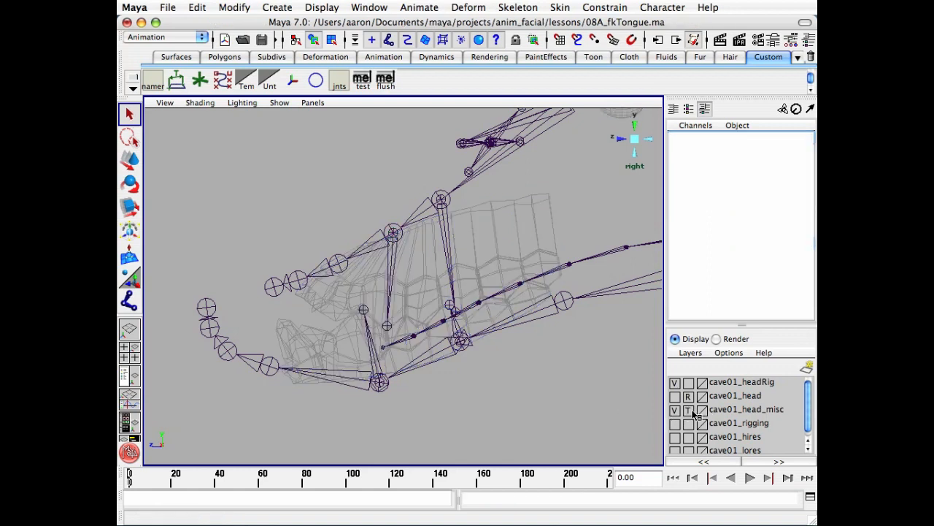
left_click(417, 222)
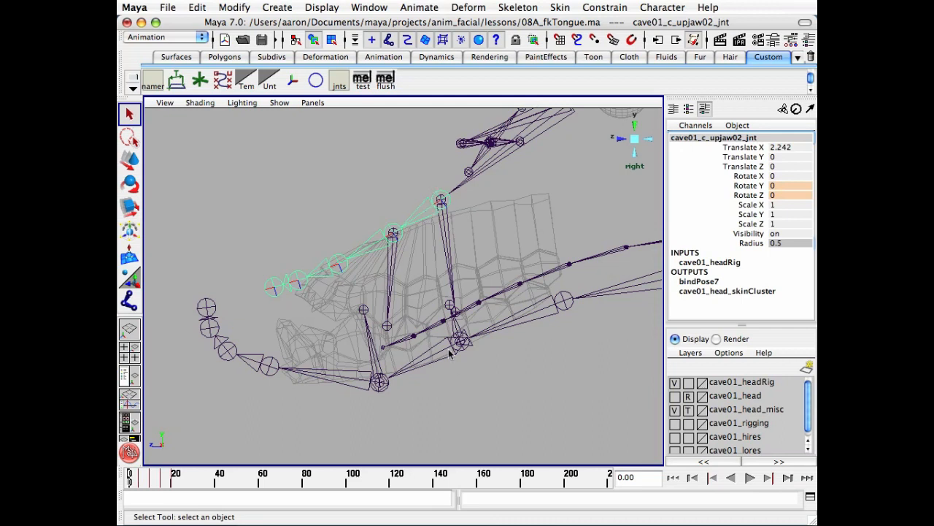
key("Down")
key("super+grave")
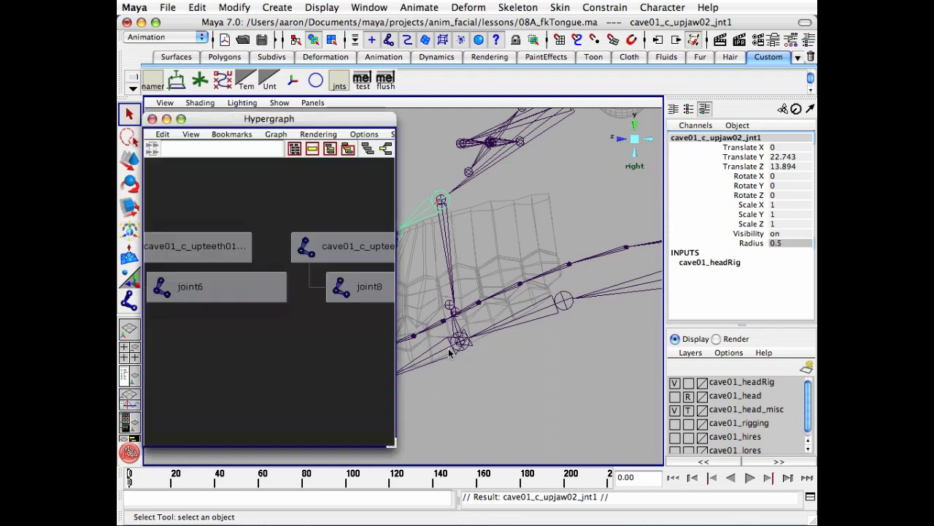
key("f")
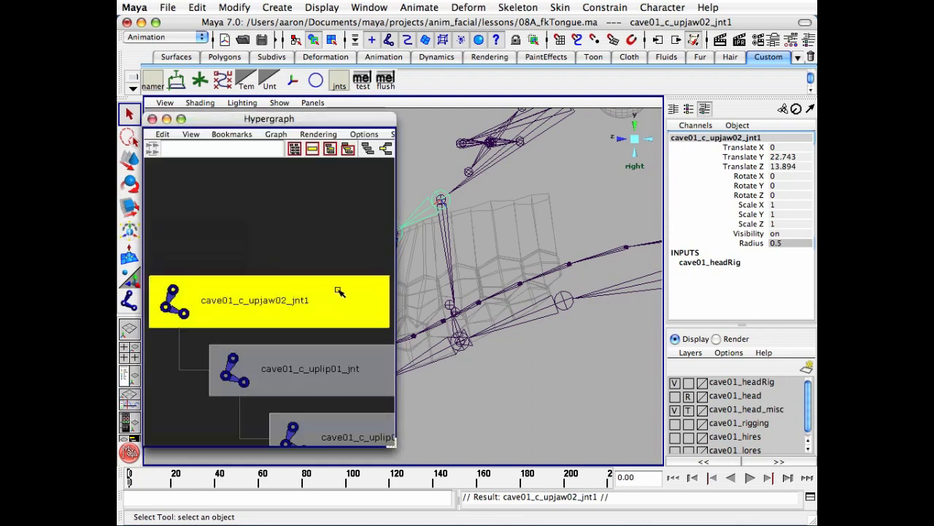
- Delete cave01_c_uplip02_jnt and its children from the duplicated chain and unparent the duplicated cave01_c_uplip01_jnt to world level
right_click_drag(341, 289, 255, 289, "alt")
middle_click_drag(255, 290, 219, 233, "alt")
left_click(316, 319)
middle_click_drag(489, 285, 602, 279, "alt")
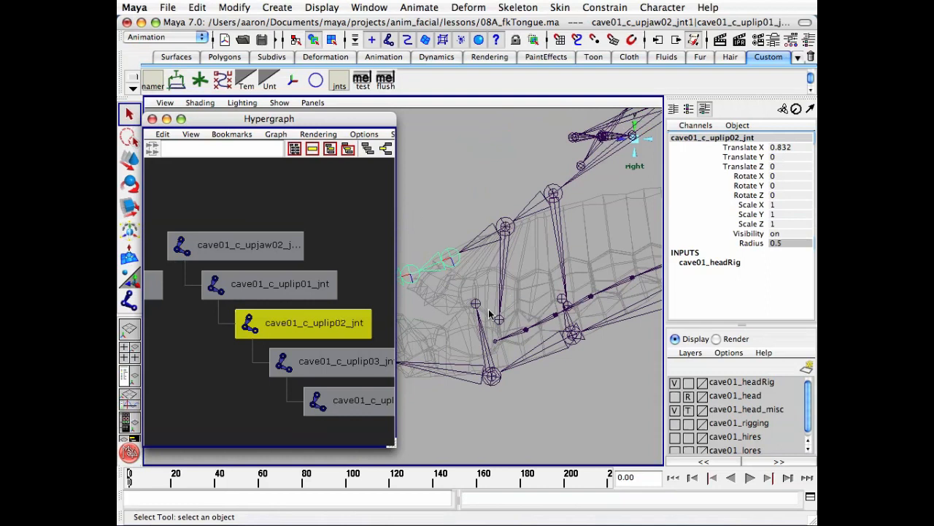
left_click(314, 278)
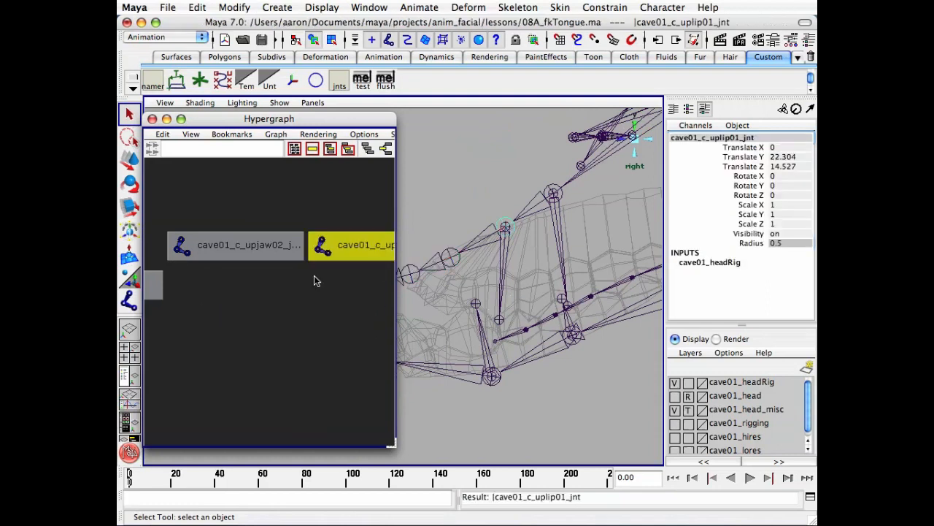
- Rename the duplicated cave01_c_upjaw02_jnt1 joint as cave01_c_upjaw02_avg in the Hypergraph
right_click_drag(213, 305, 286, 293, "alt")
middle_click_drag(303, 285, 414, 286, "alt")
double_click(262, 241, "ctrl")
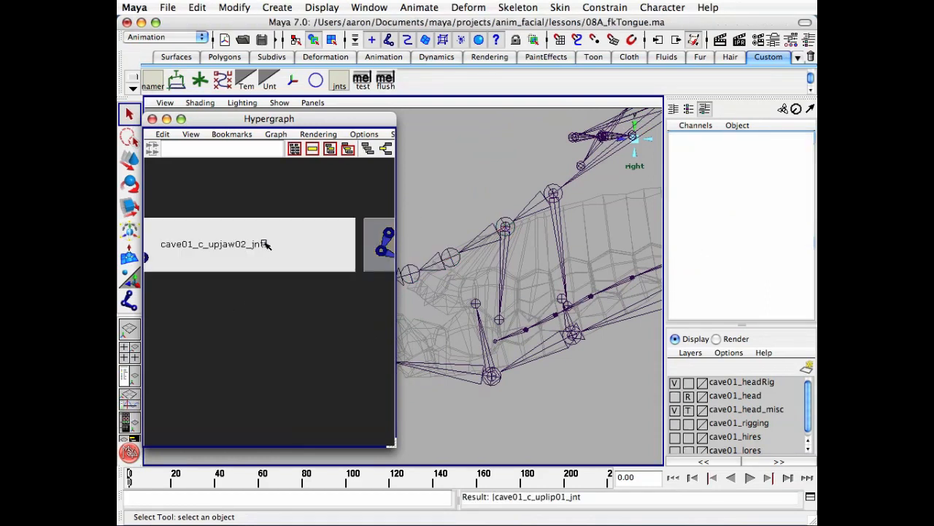
key("BackSpace")
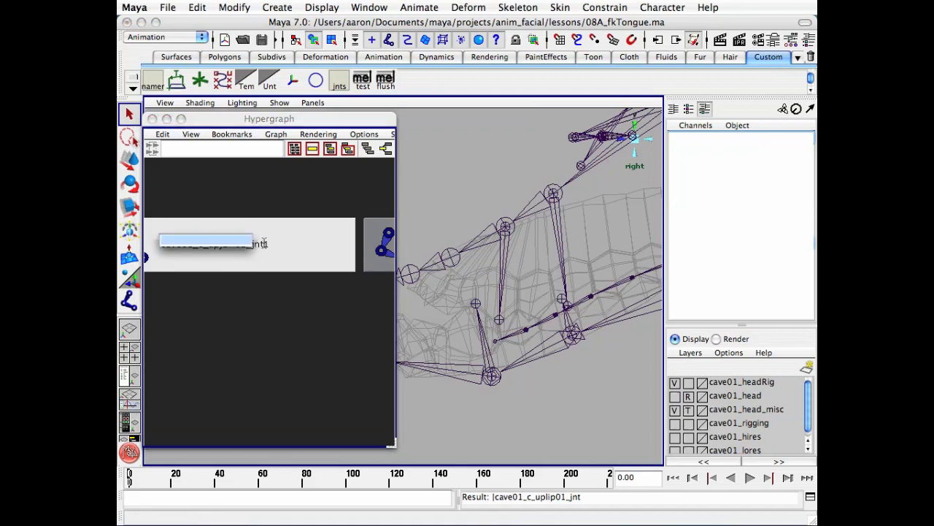
type("c_upjaw02_avg")
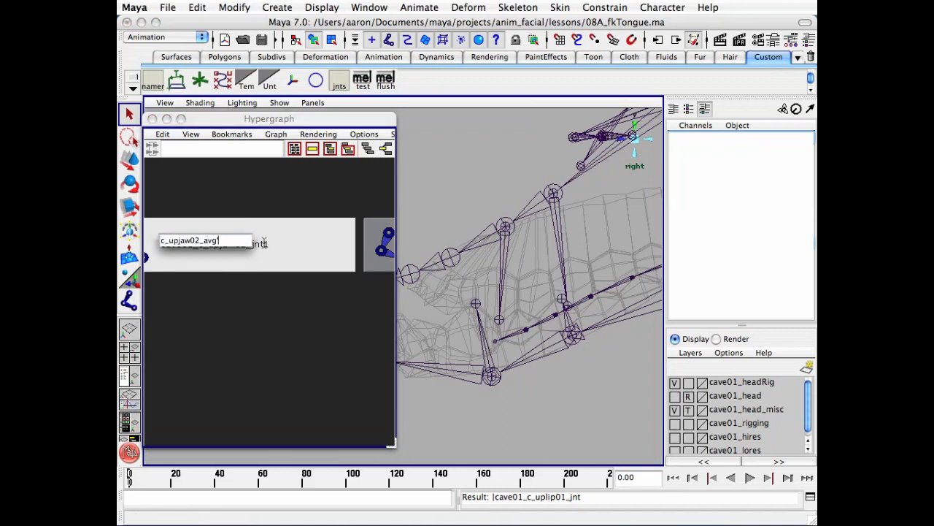
key("Return")
- Rename the duplicated upper-lip joint as cave01_c_uplip01_avg in the Hypergraph
middle_click_drag(321, 249, 124, 257, "alt")
left_click(225, 264)
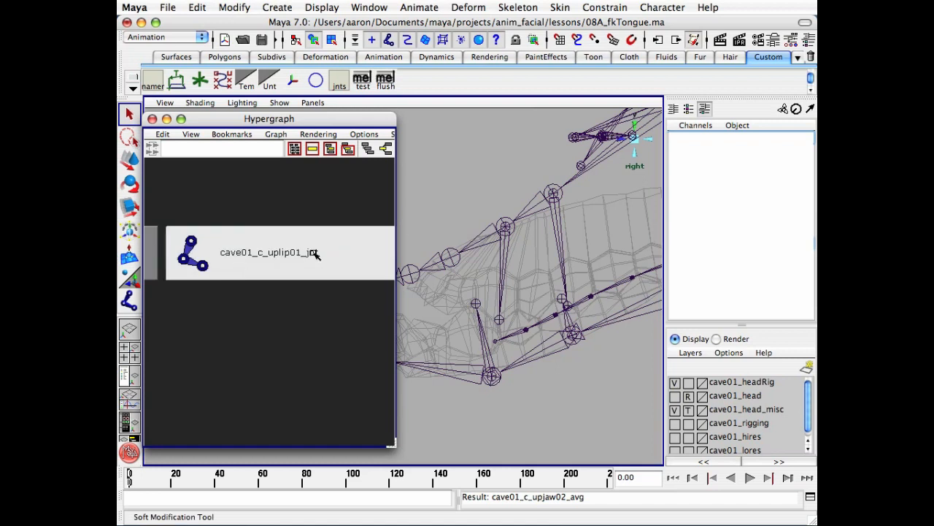
double_click(305, 253, "ctrl")
type("c_uplip01_avg")
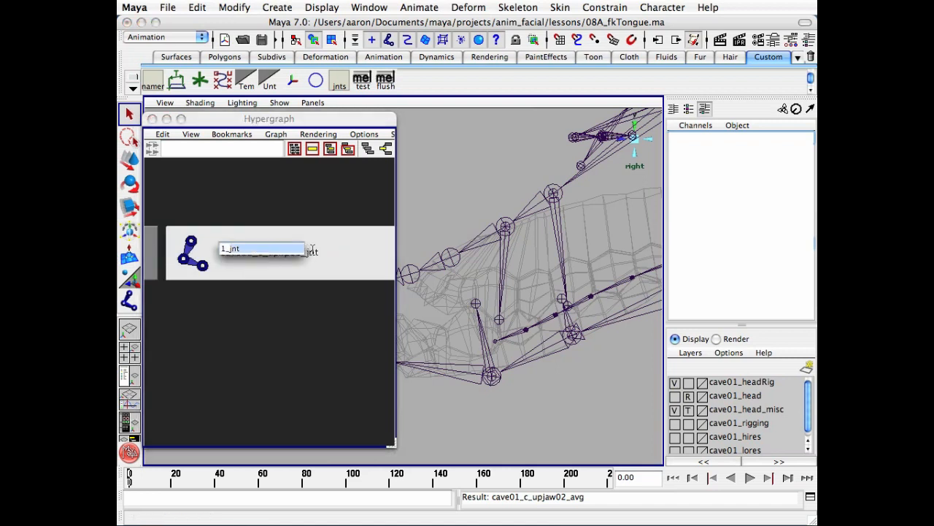
key("Return")
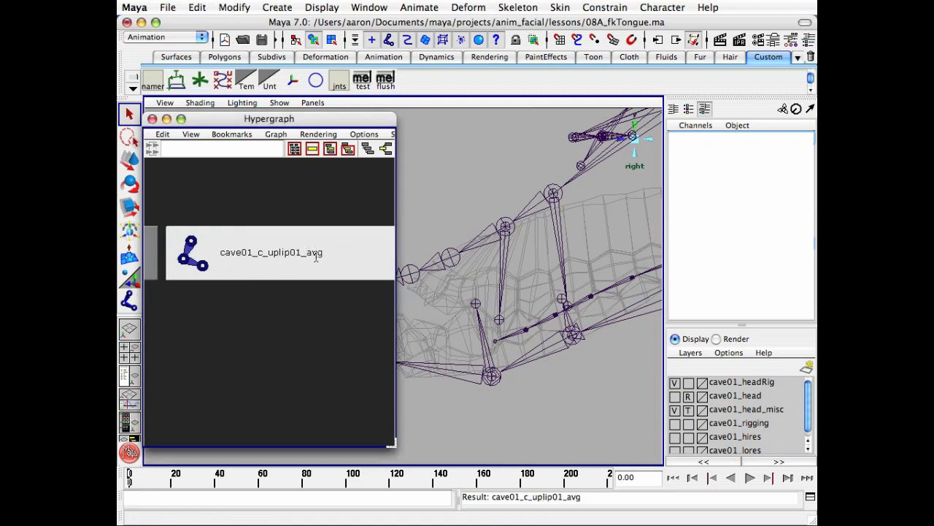
- Parent cave01_c_upteeth01_jnt under cave01_c_upjaw02_avg
right_click_drag(317, 263, 245, 269, "alt")
middle_click_drag(245, 269, 335, 242, "alt")
right_click_drag(341, 238, 321, 241, "alt")
left_click(364, 242)
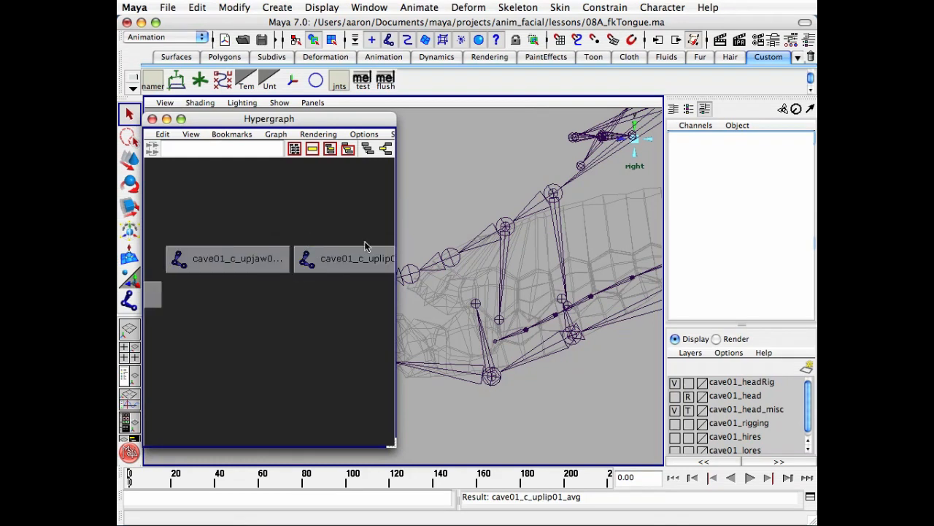
left_click(555, 230)
left_click(267, 265)
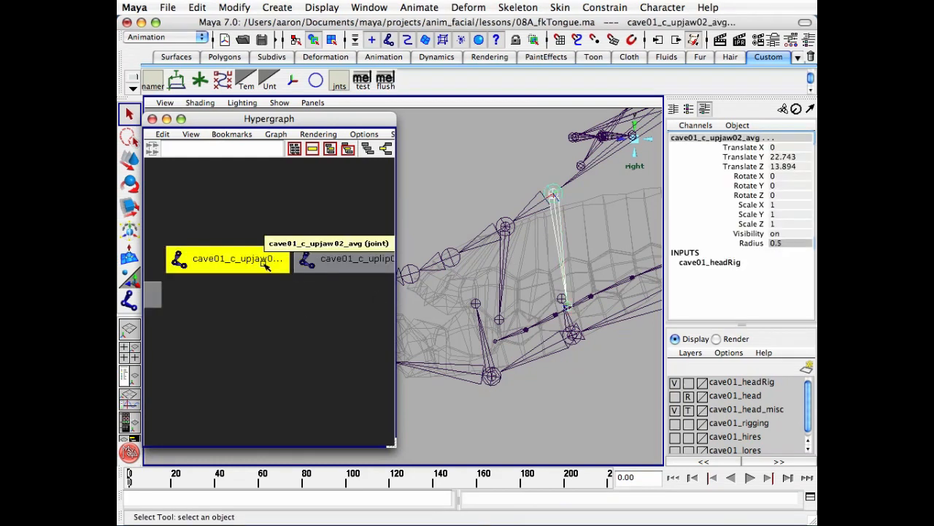
key("p")
- Parent cave01_c_upteeth02_jnt under cave01_c_uplip01_avg
left_click(504, 255)
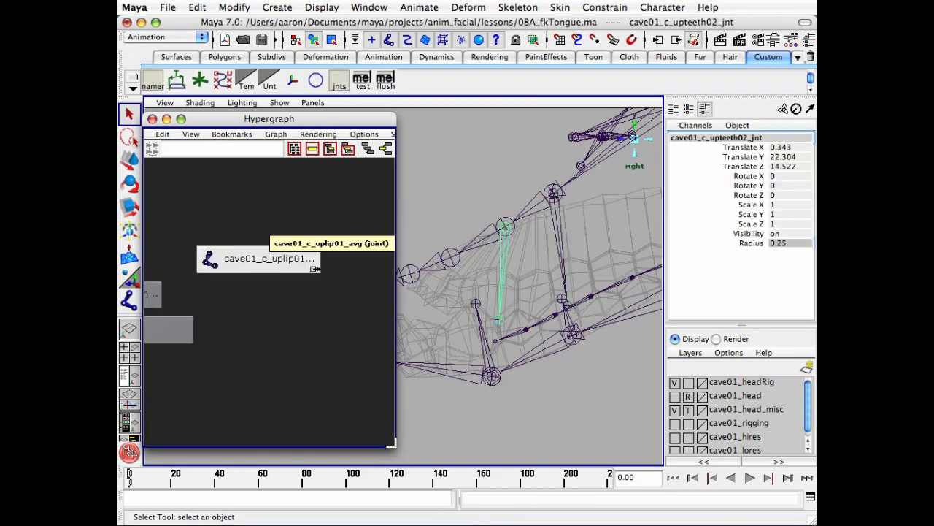
left_click(304, 264, "shift")
key("p")
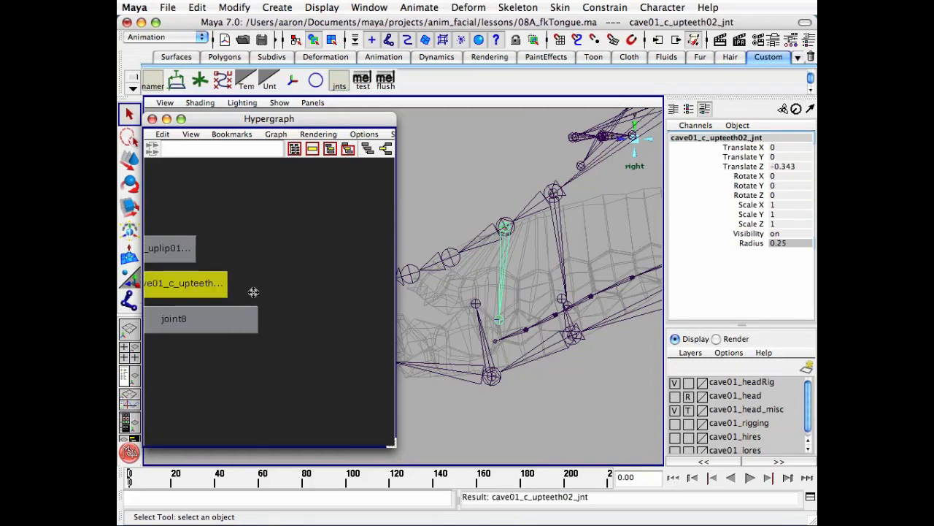
- Collapse the hierarchies below cave01_c_upteeth01_jnt and cave01_c_upteeth02_jnt in the Hypergraph and clear the selection
double_click(319, 280)
double_click(183, 278)
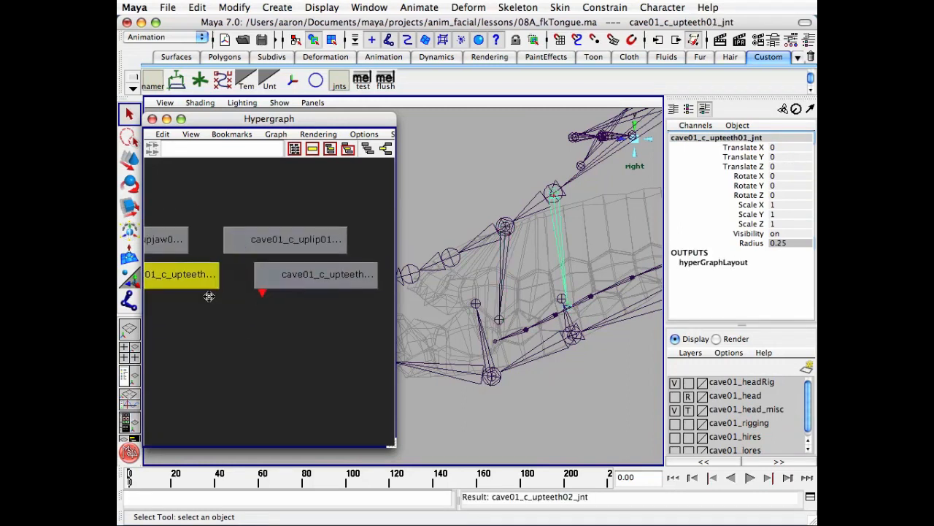
middle_click_drag(209, 296, 383, 292, "alt")
scroll(283, 285, "down", 3)
left_click(353, 367)
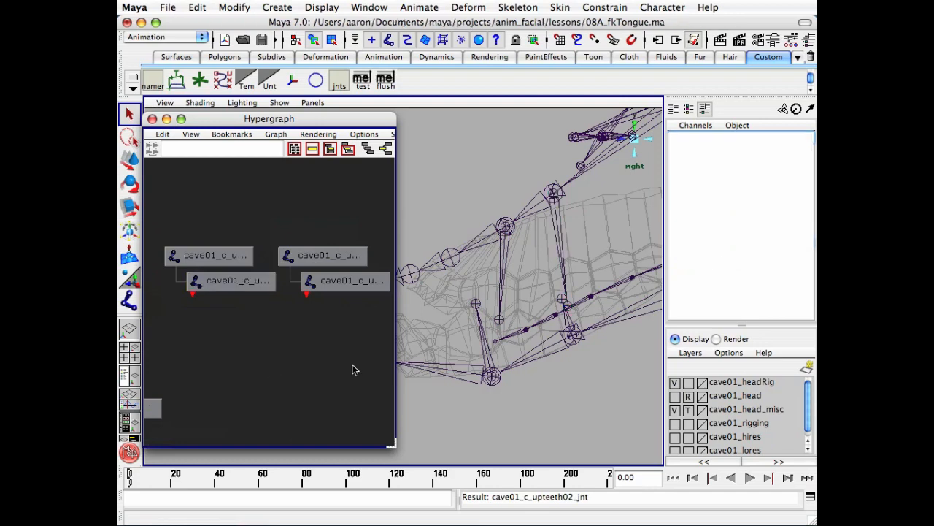
- Parent cave01_c_upjaw02_avg under cave01_c_upjaw02_jnt
left_click(213, 258)
left_click_drag(518, 230, 542, 212, "alt")
left_click(529, 222)
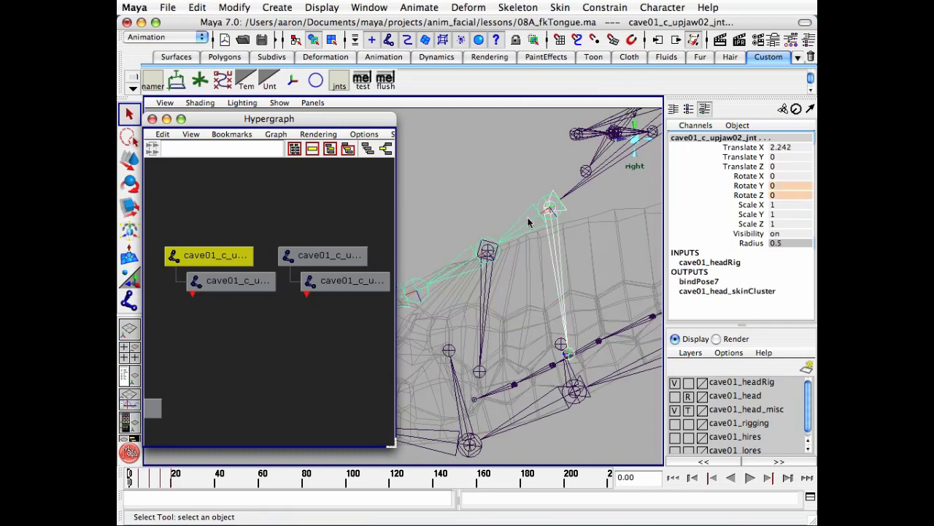
key("Up")
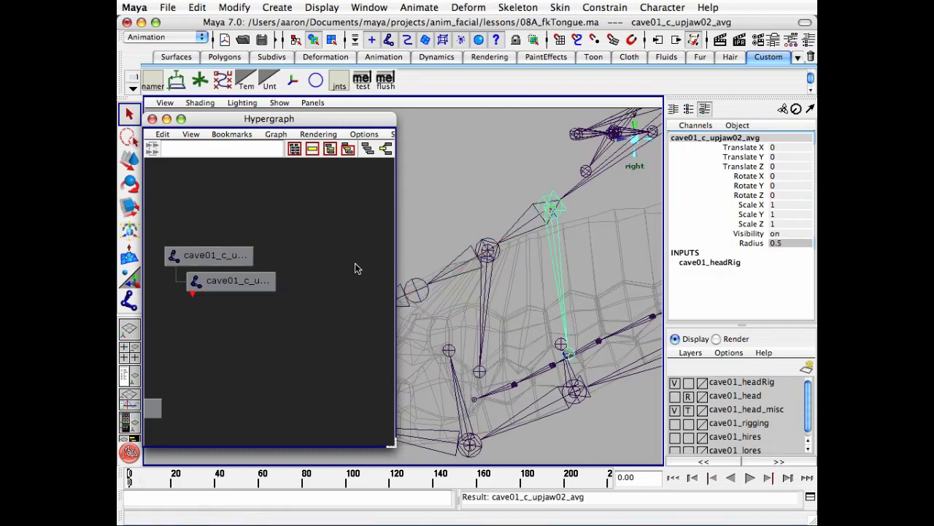
- Parent cave01_c_uplip01_avg under cave01_c_uplip01_jnt, then close the Hypergraph and clear the selection
left_click(241, 252)
left_click(452, 268)
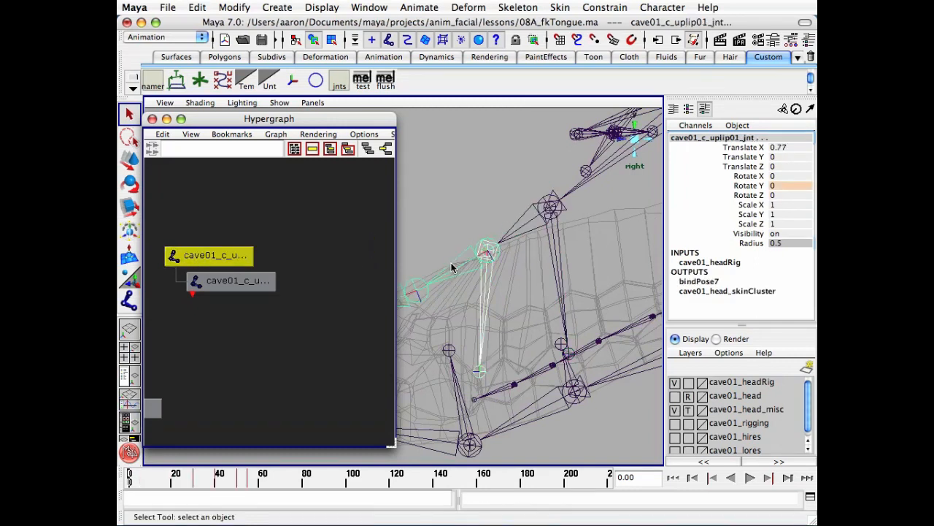
key("Up")
left_click(151, 118)
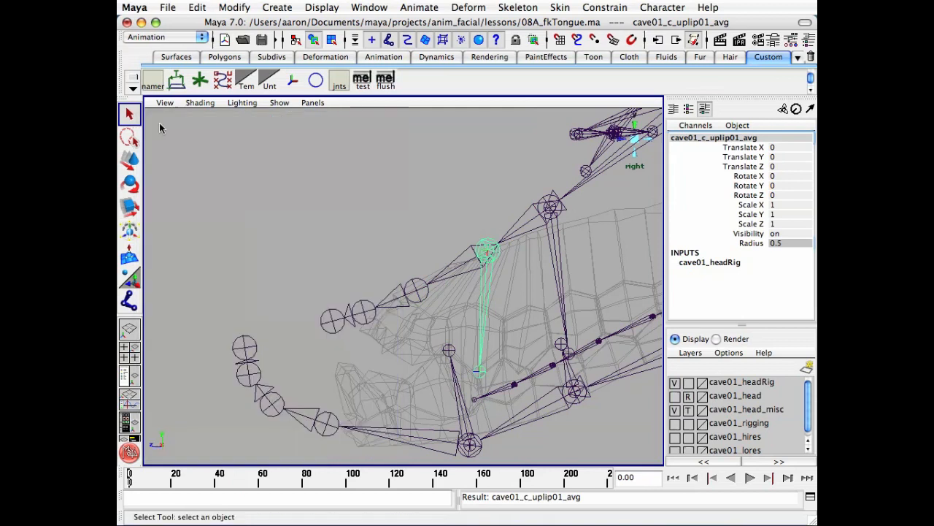
left_click(407, 316)
- Open the Script Editor and clear its history, keeping the lower-teeth multiplyDivide script in the input area
middle_click_drag(503, 311, 434, 346, "alt")
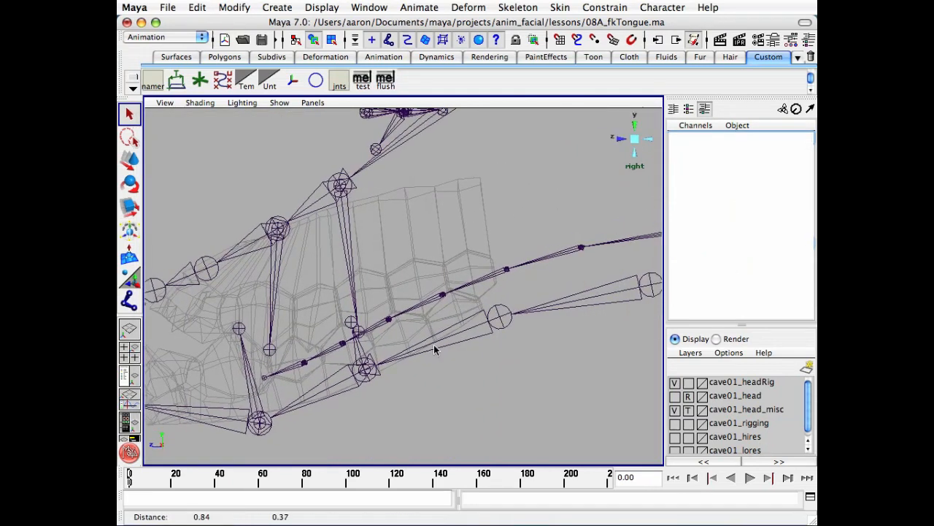
left_click(810, 496)
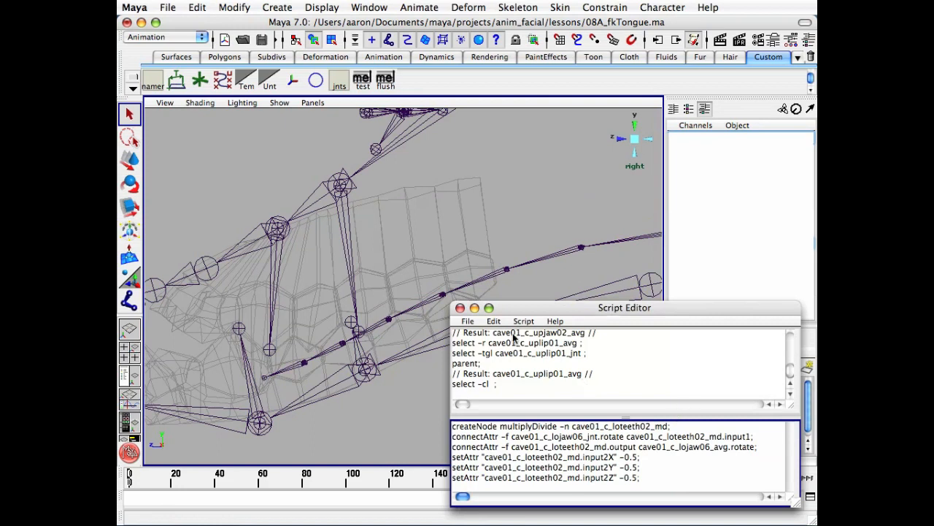
left_click(495, 322)
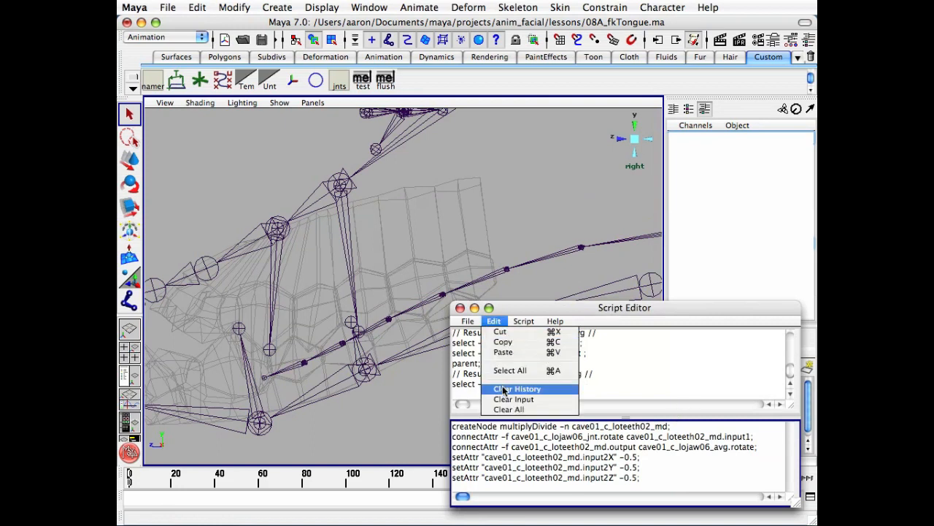
left_click(503, 389)
- Change the node name in the script's createNode line to cave01_c_upteeth01_md
left_click(613, 426)
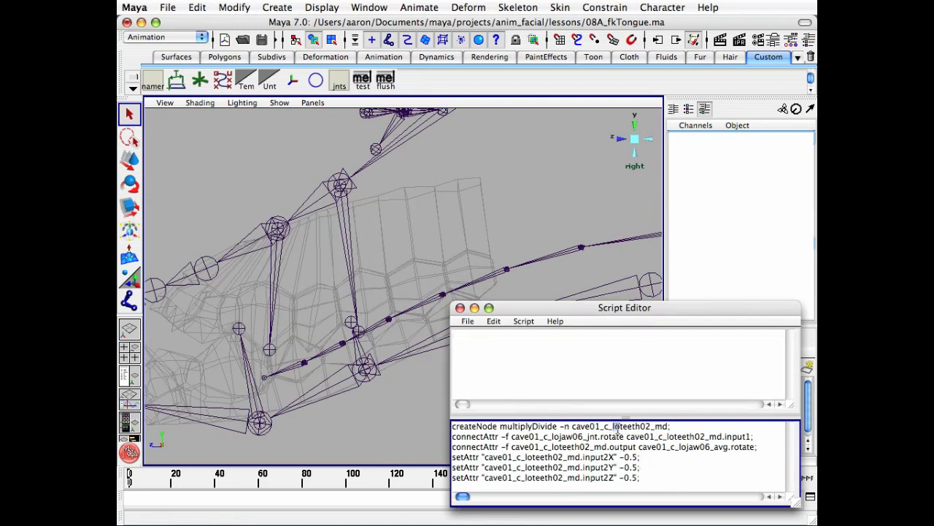
type("up")
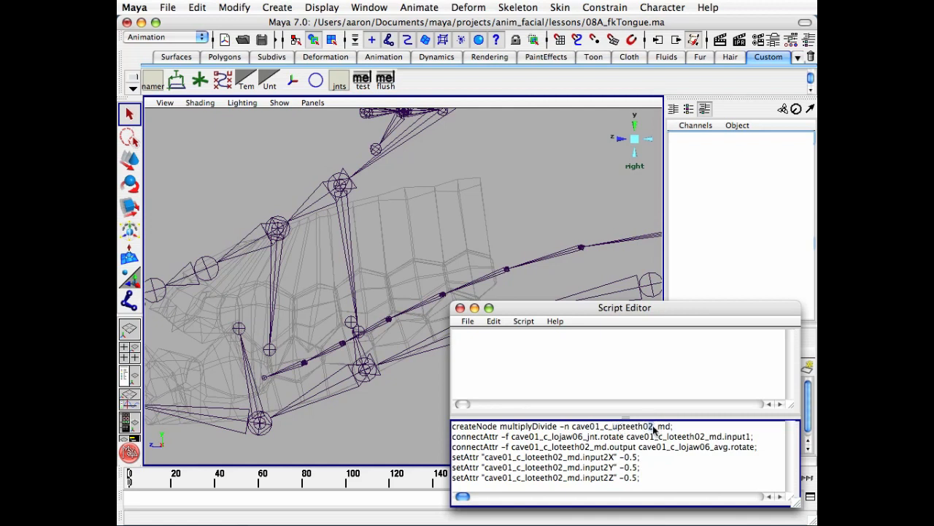
left_click(654, 426)
key("BackSpace")
type("1")
- Change the loteeth node number to 01 in the script's connectAttr and setAttr lines
left_click(705, 436)
key("BackSpace")
type("1")
left_click(589, 447)
key("BackSpace")
type("1")
left_click(562, 457)
key("BackSpace")
type("1")
- Replace "lo" with "up" in the three setAttr lines so they address cave01_c_upteeth01_md
left_click_drag(611, 427, 621, 428)
key("super+c")
left_click_drag(525, 457, 533, 458)
key("super+v")
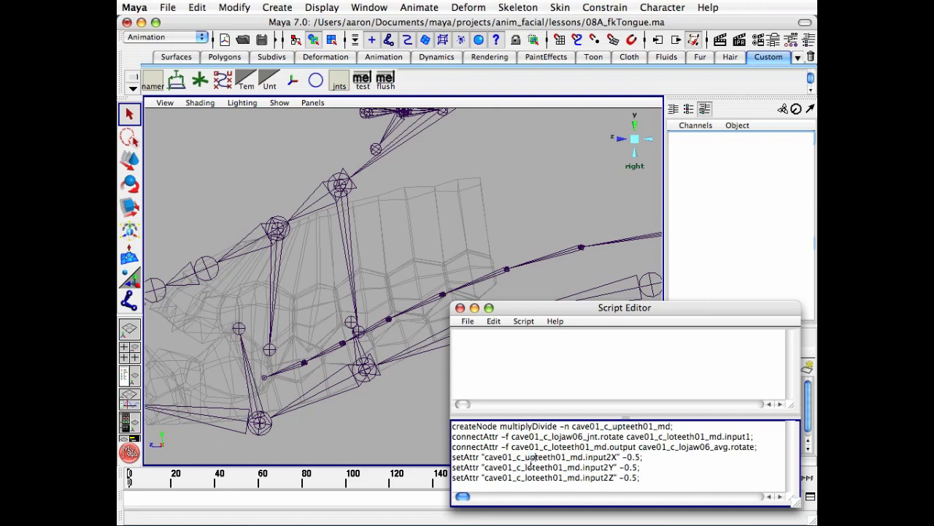
key("super+v")
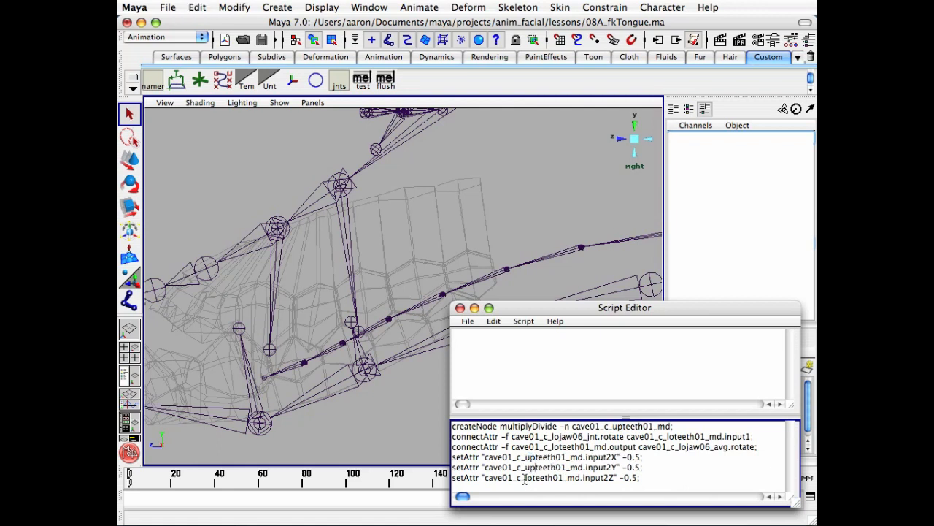
key("super+v")
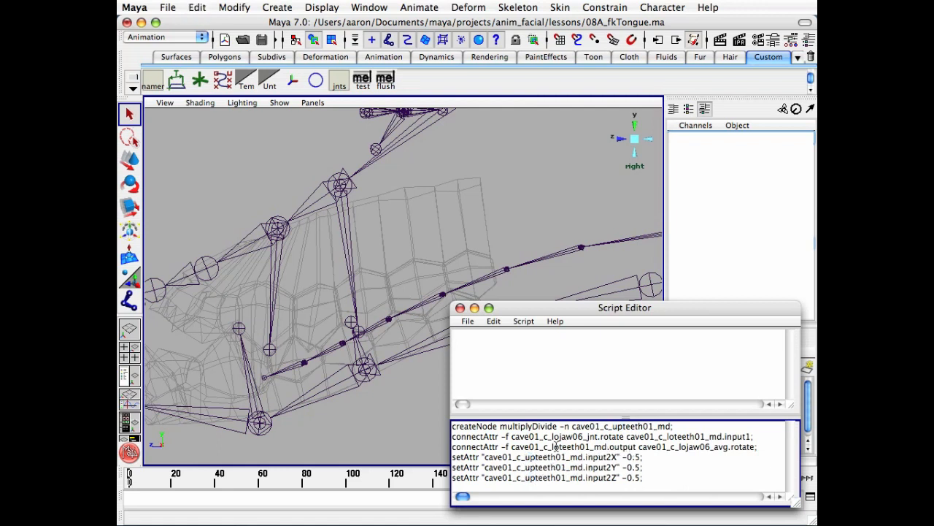
- Change the multiplyDivide node name in both connectAttr lines to cave01_c_upteeth01_md
left_click_drag(551, 446, 560, 446)
key("super+v")
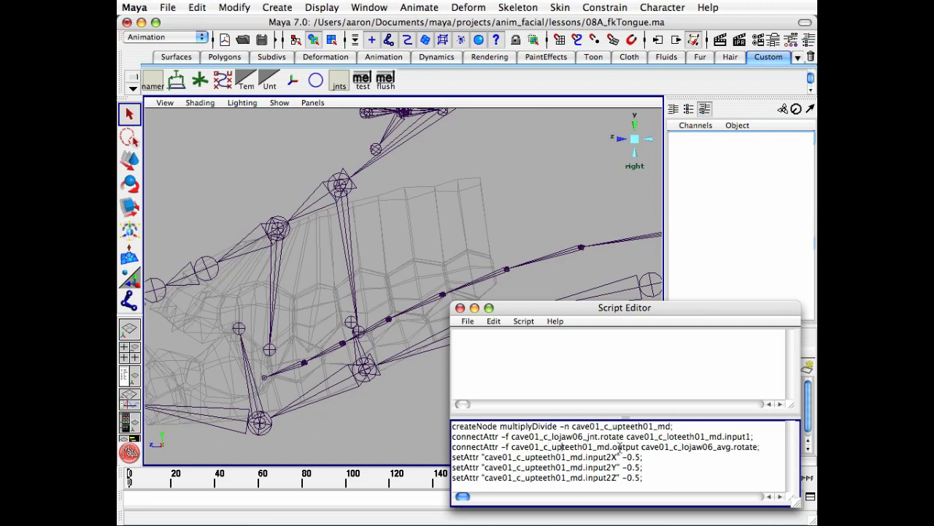
left_click_drag(676, 437, 667, 436)
key("super+v")
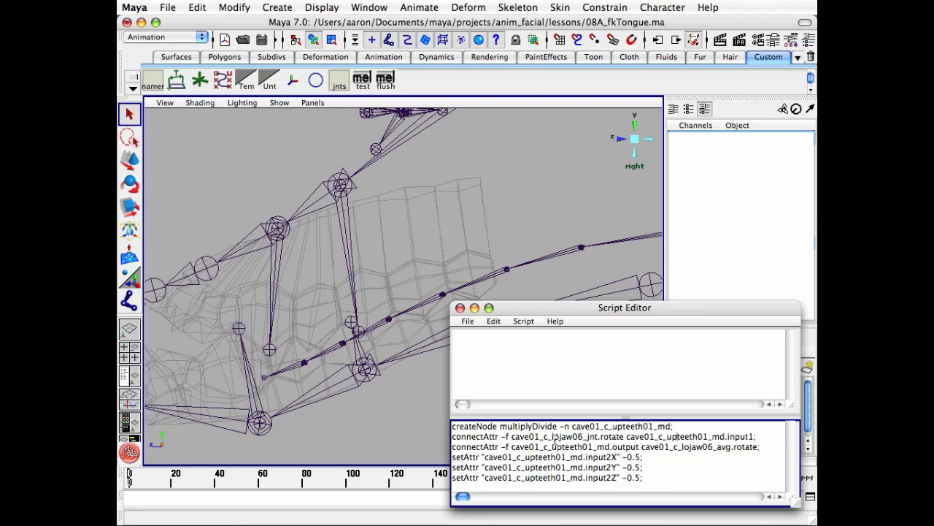
- Set the source of the first connectAttr line to cave01_c_upjaw02_jnt.rotate
left_click_drag(551, 436, 559, 437)
key("super+v")
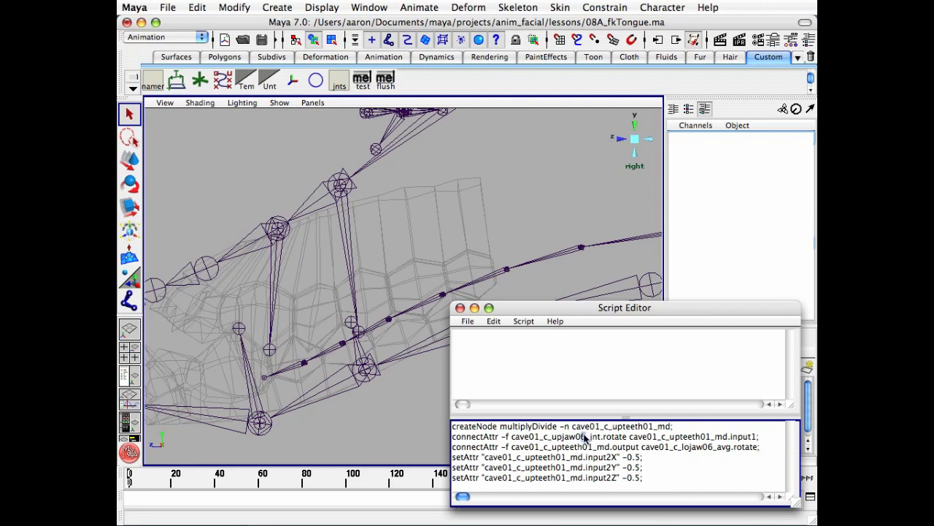
left_click(586, 437)
key("BackSpace")
type("2")
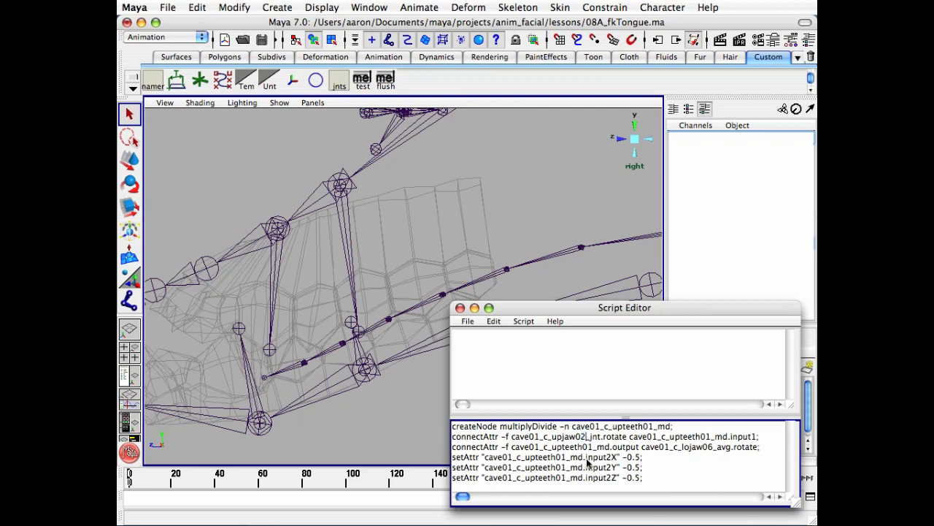
- Set the destination of the second connectAttr line to cave01_c_upjaw02_avg.rotate and execute the whole script
left_click(316, 195)
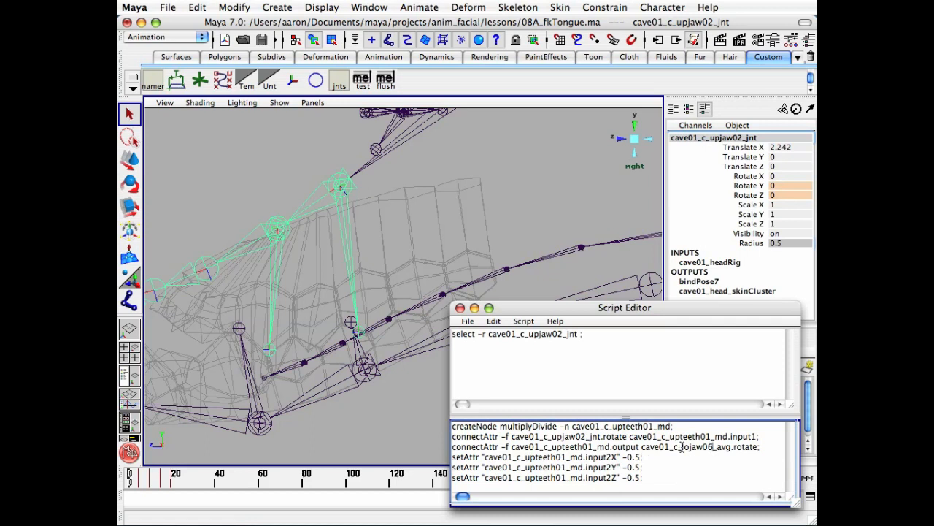
left_click_drag(681, 447, 690, 446)
type("upjaw0")
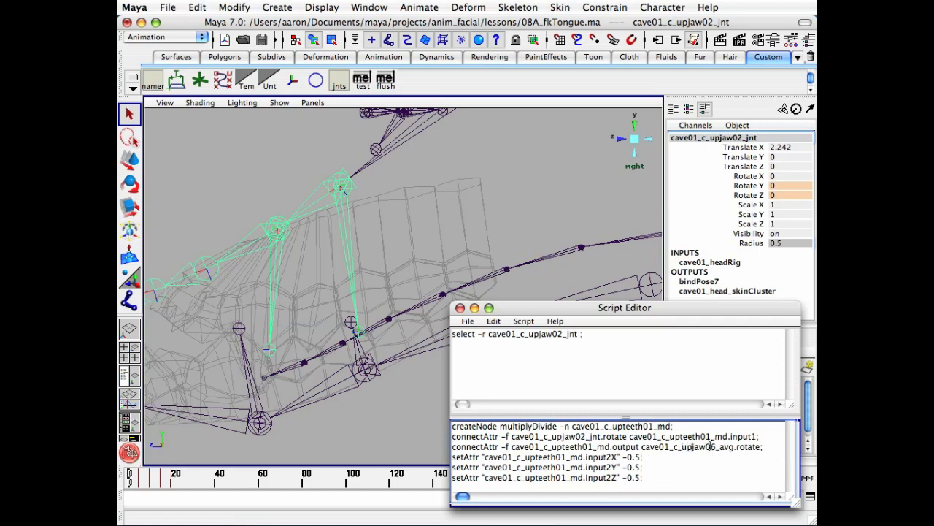
type("2")
left_click_drag(649, 477, 452, 425)
key("ctrl+Return")
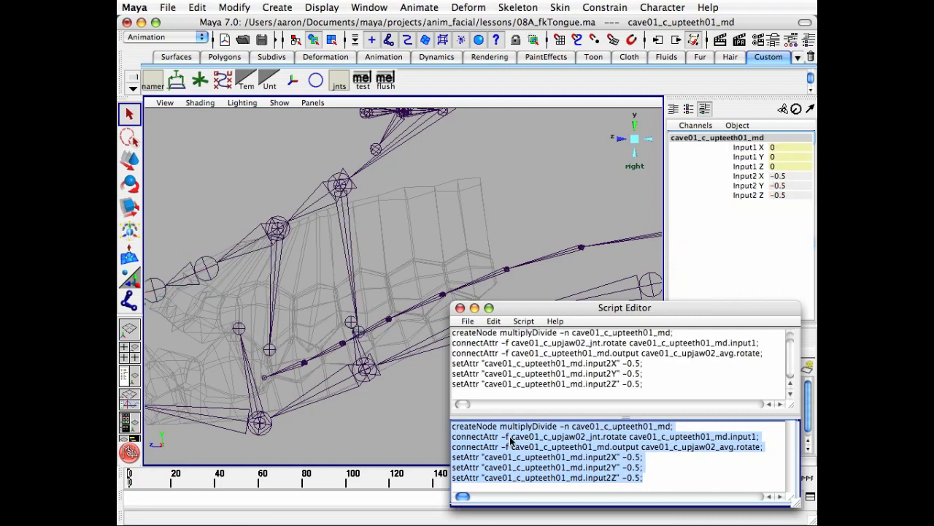
- Test the averaging by rotating cave01_c_upjaw02_jnt about -37 degrees in Y, undo the rotation and clear the selection
left_click(305, 188)
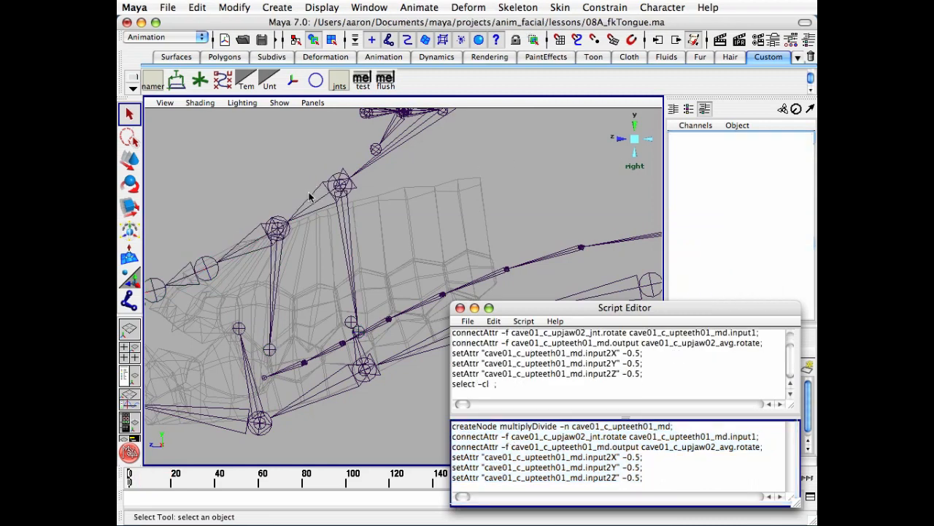
left_click(310, 193)
middle_click_drag(444, 219, 443, 237, "alt")
right_click_drag(444, 237, 397, 229, "alt")
key("e")
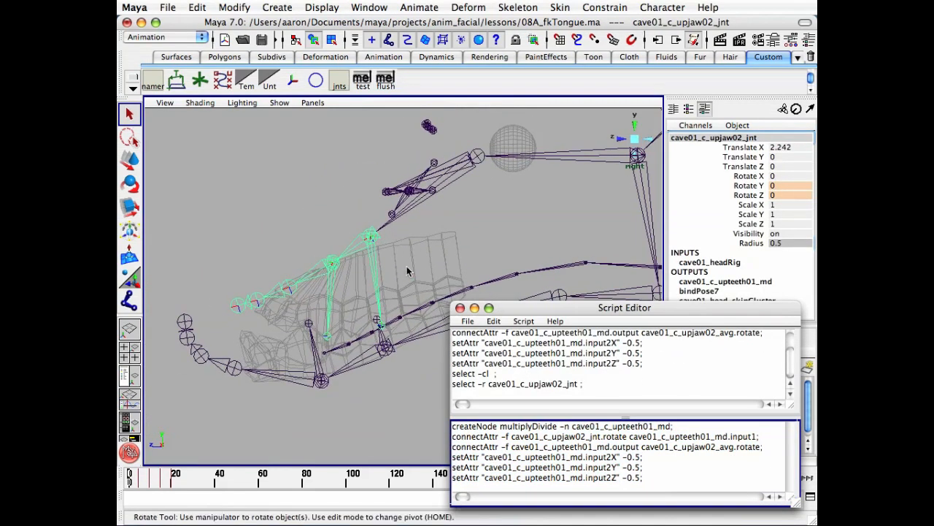
left_click_drag(356, 296, 431, 286)
key("ctrl+z")
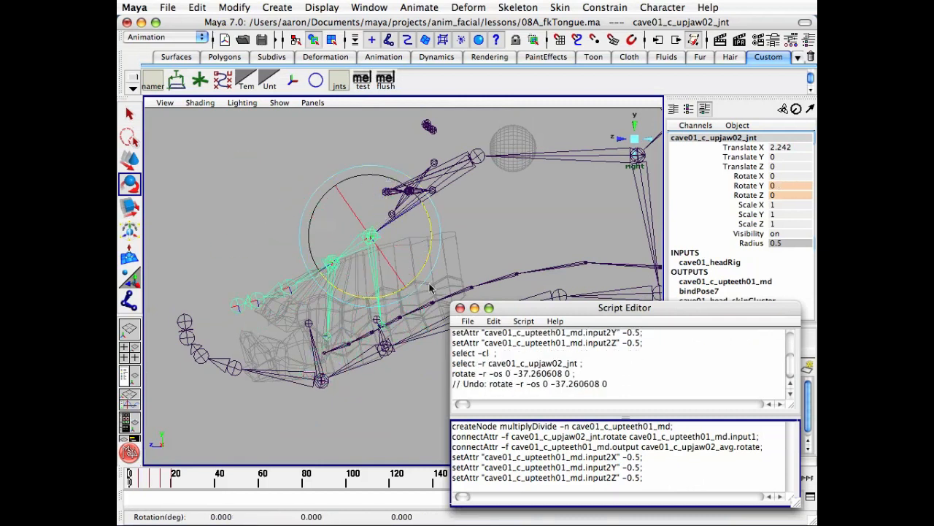
left_click(522, 224)
key("q")
left_click(515, 242)
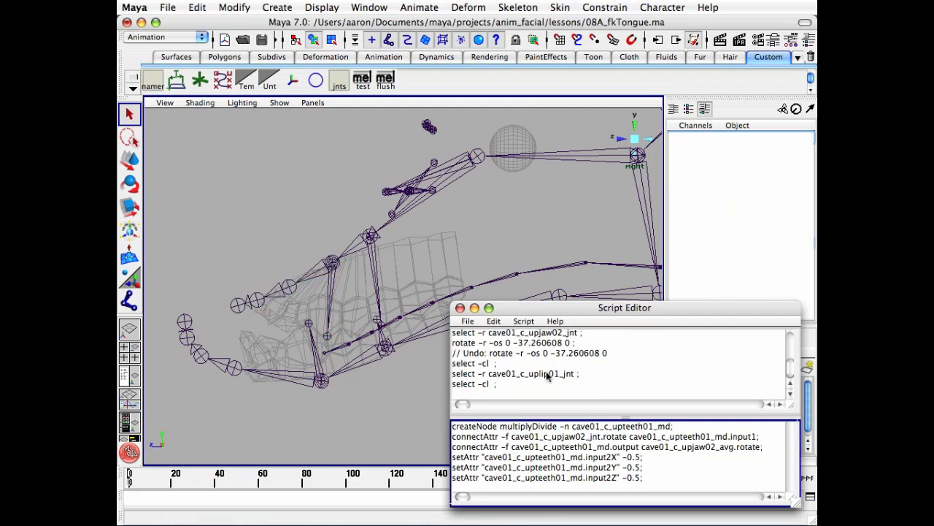
- Change the createNode name in the script to cave01_c_uplip01_md and select the upper lip joint to check its name
left_click(626, 436)
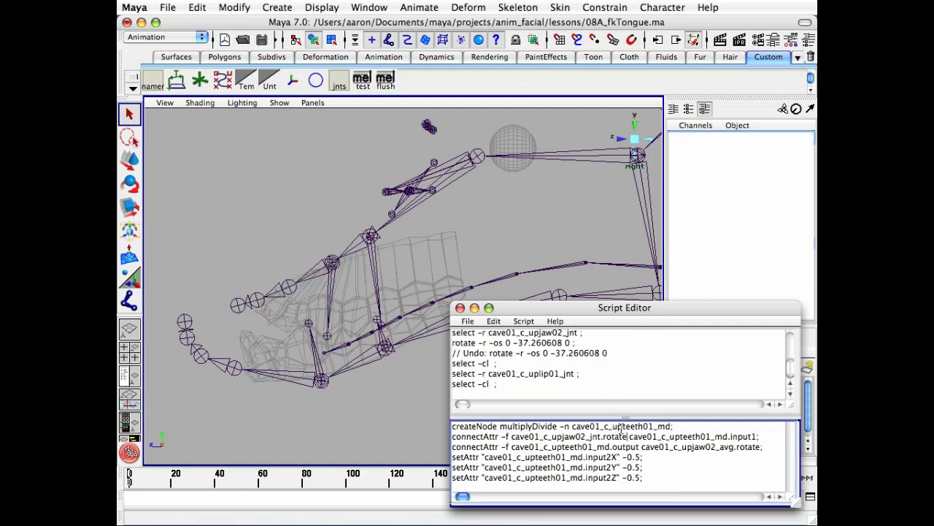
left_click_drag(622, 427, 638, 428)
type("lip")
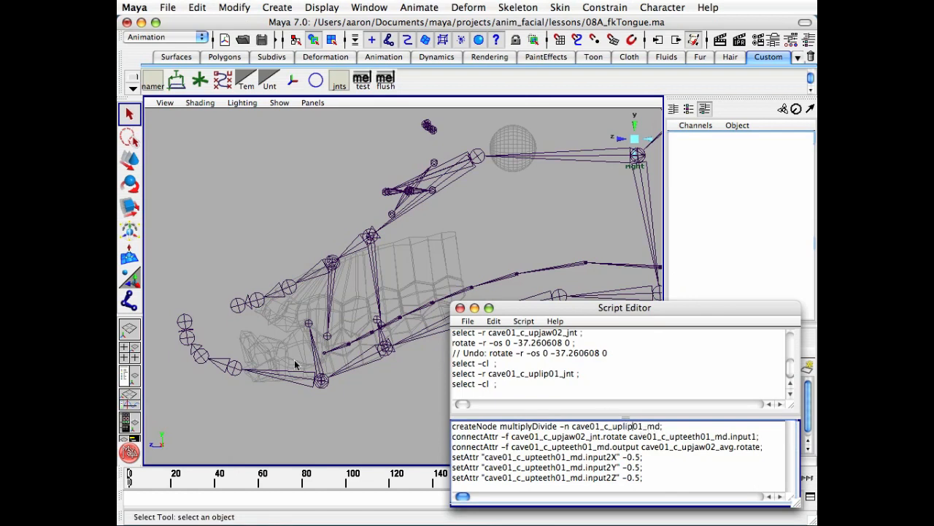
left_click(311, 268)
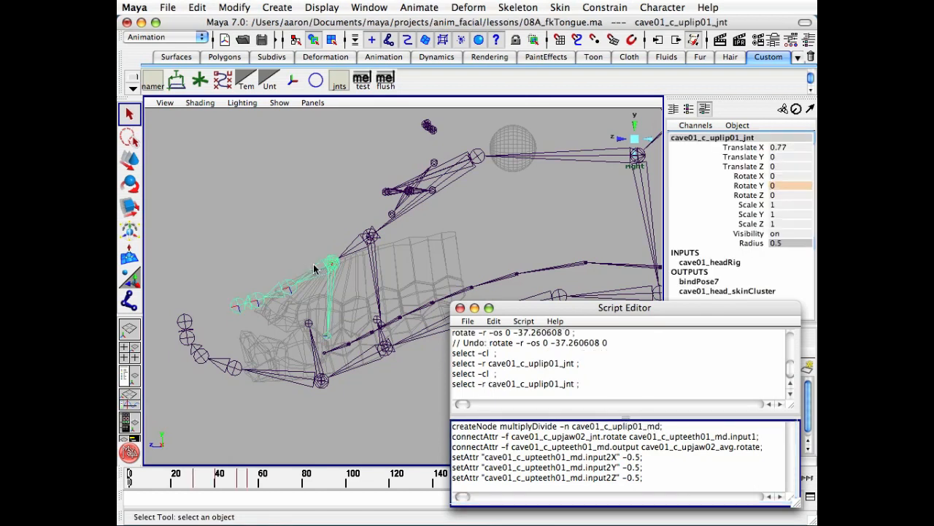
- Change the multiplyDivide node name in both connectAttr lines to cave01_c_uplip01_md
left_click(626, 457)
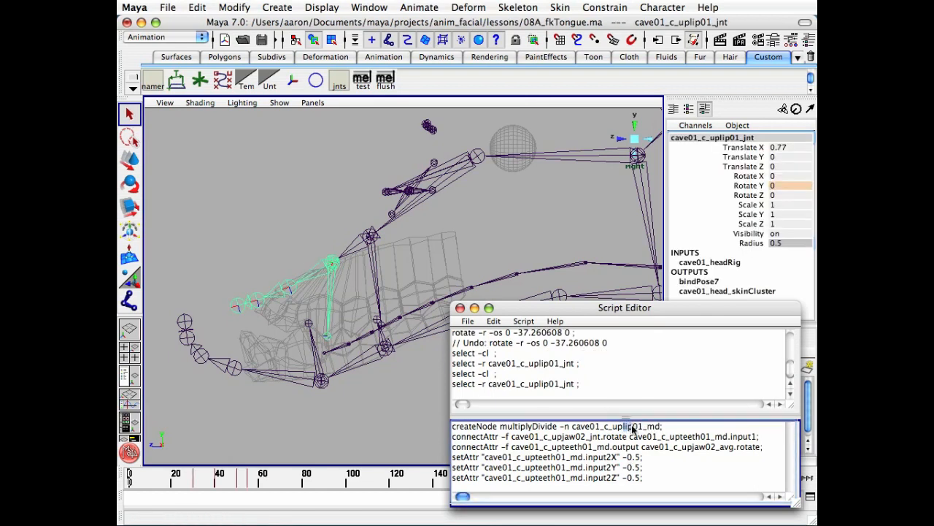
key("super+c")
left_click_drag(561, 447, 581, 447)
key("super+v")
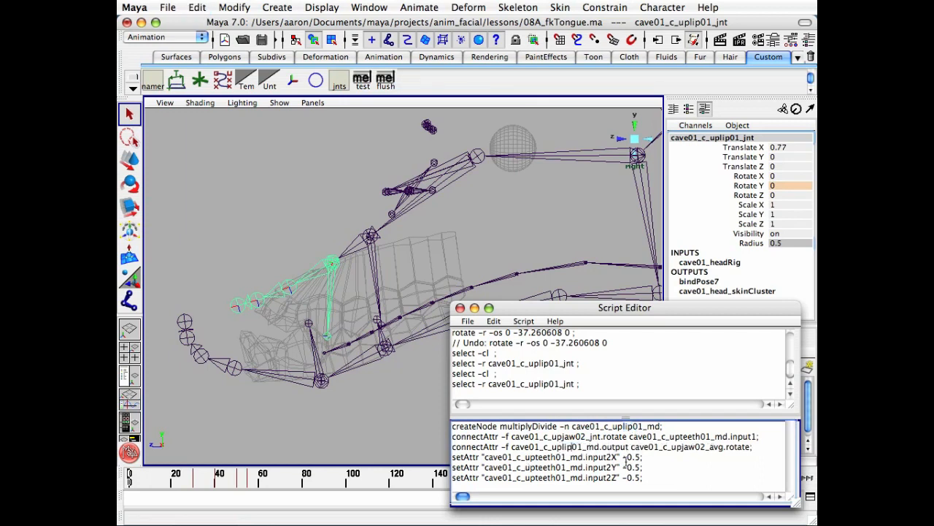
left_click_drag(680, 435, 691, 436)
key("super+v")
- Replace "teeth" with "lip" in the three setAttr lines so they address cave01_c_uplip01_md
left_click_drag(536, 457, 554, 468)
key("super+v")
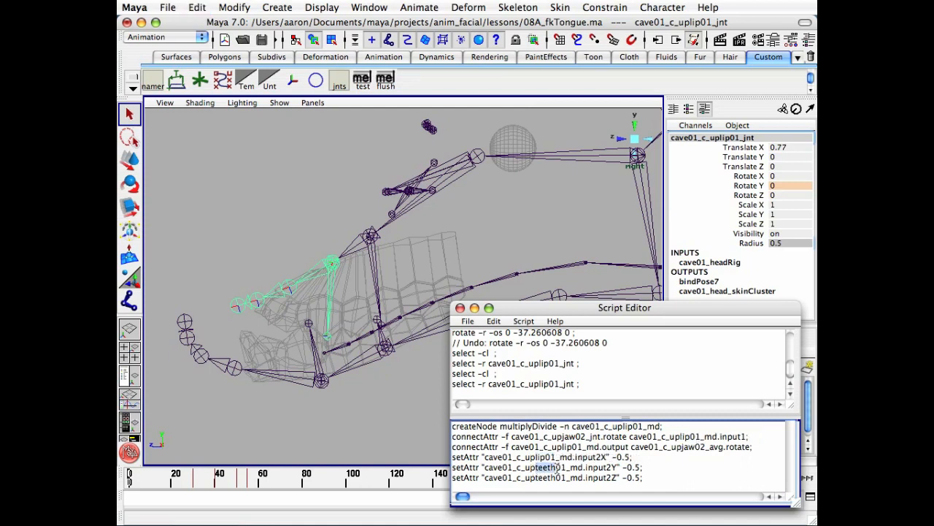
key("super+v")
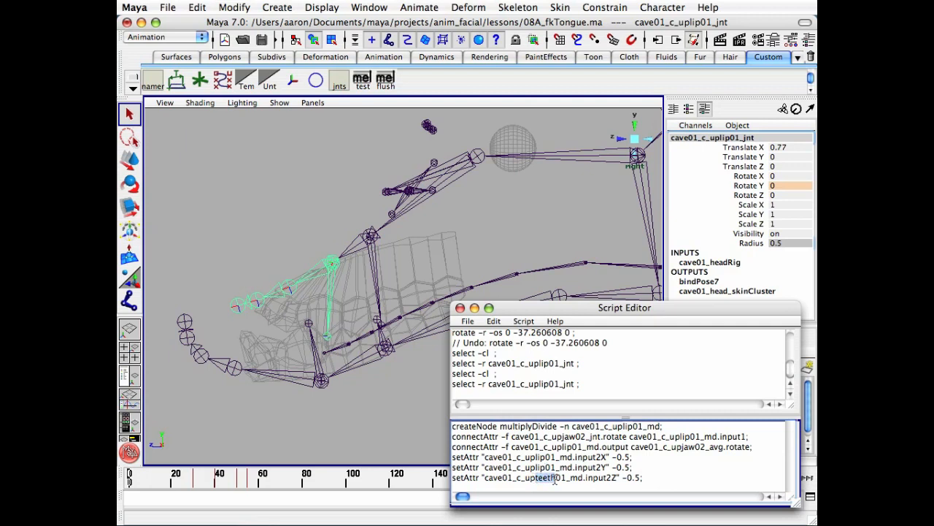
key("super+v")
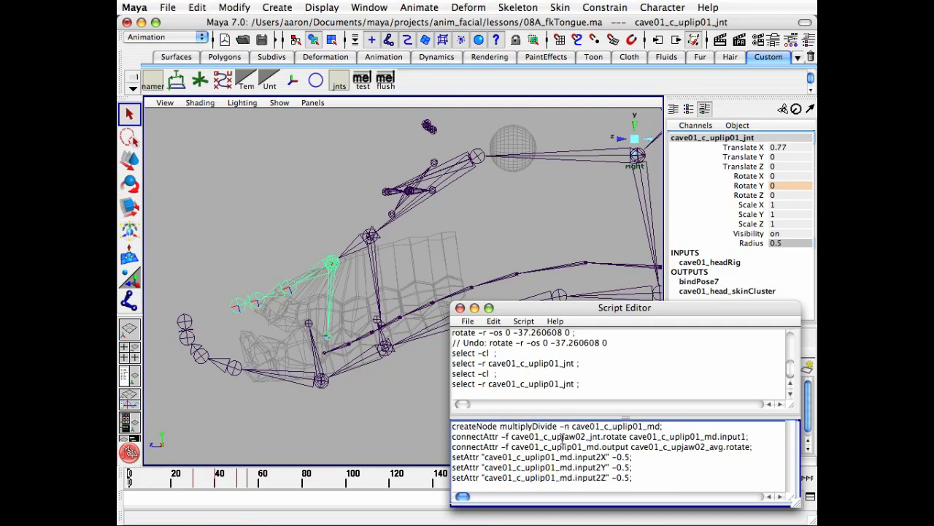
- Set the connection source to cave01_c_uplip01_jnt.rotate and the output destination to cave01_c_uplip01_avg.rotate
left_click_drag(562, 436, 575, 436)
key("super+v")
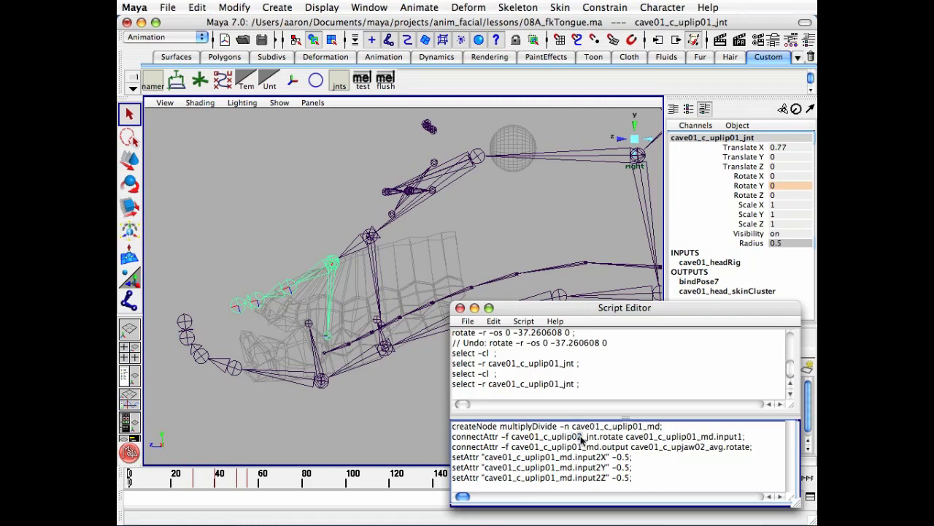
type("1")
key("super+v")
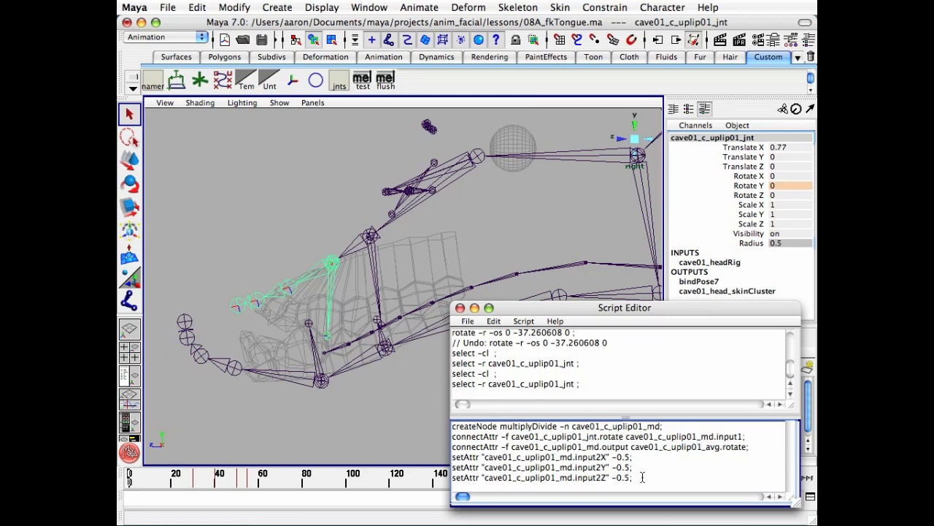
- Execute the whole cave01_c_uplip01_md script, then close the Script Editor and clear the selection
left_click_drag(643, 477, 451, 426)
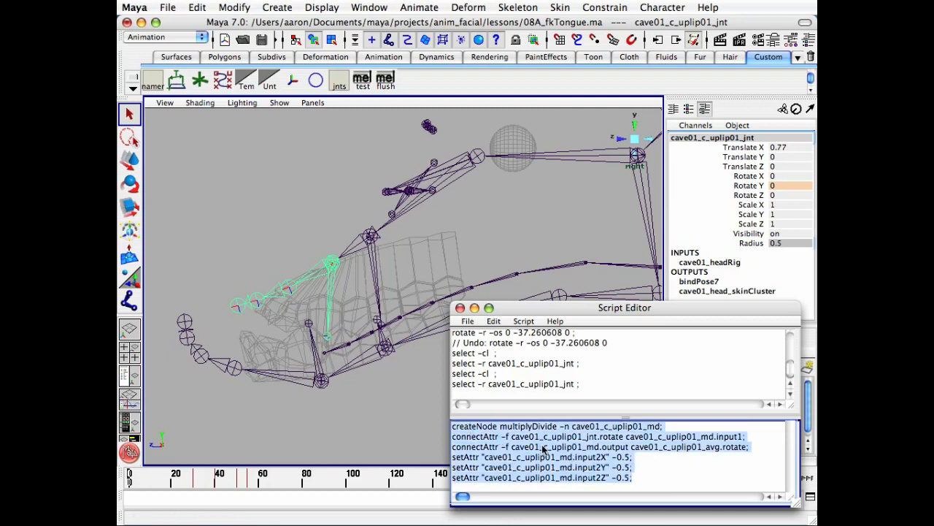
key("ctrl+Return")
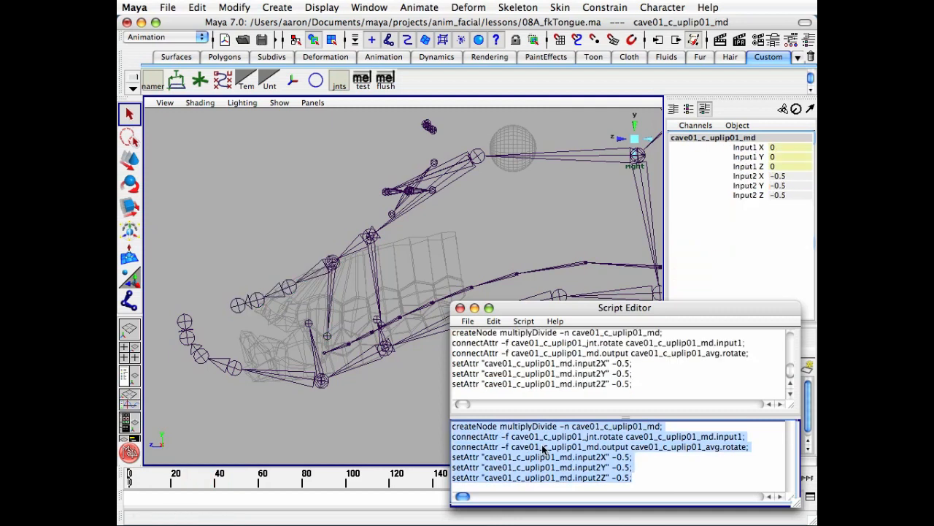
left_click(460, 307)
left_click(385, 369)
- Test the averaging by rotating cave01_c_uplip01_jnt about -47 degrees in Y and undo the rotation
left_click(309, 278)
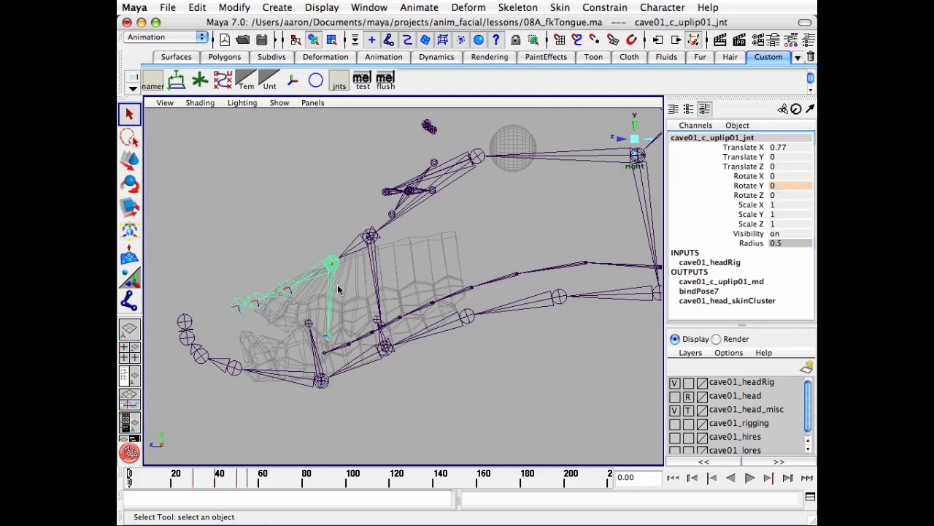
key("e")
left_click_drag(398, 266, 375, 205)
key("ctrl+z")
key("q")
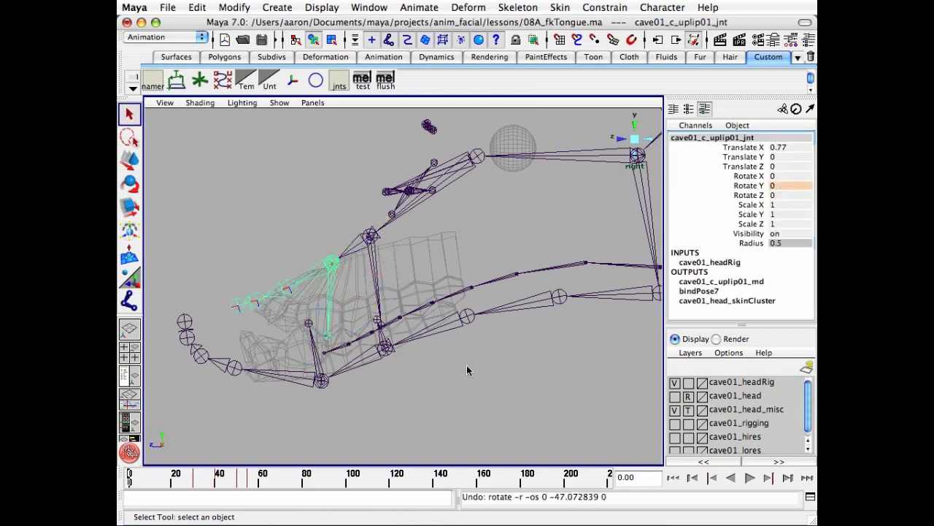
- Smooth-bind cave01_upteeth_geo to the centre upper-jaw, upper-lip and upper-teeth joints
left_click(466, 365)
left_click(689, 410)
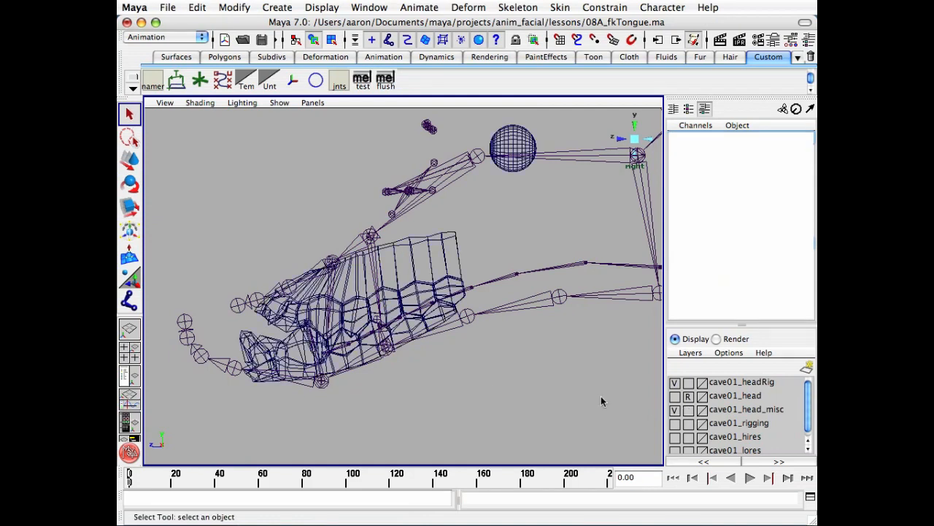
left_click_drag(487, 385, 445, 254, "alt")
left_click(438, 244)
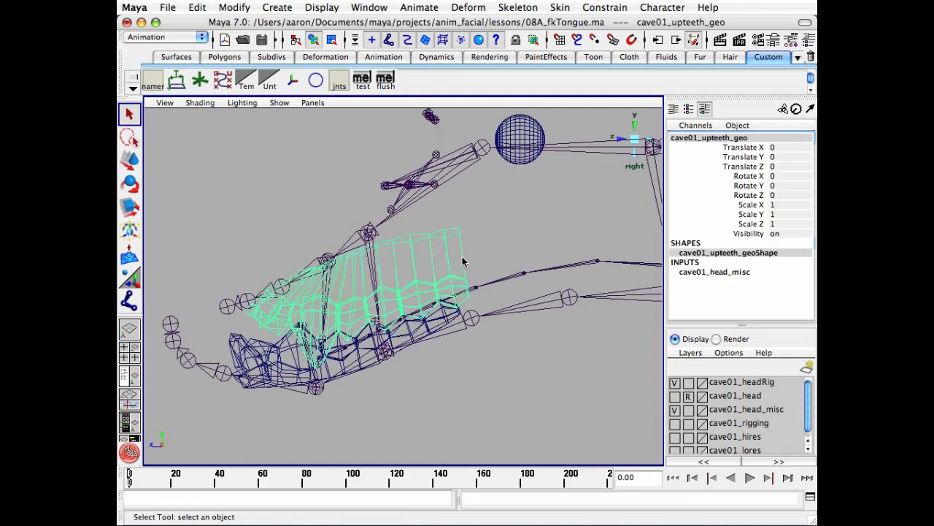
left_click(459, 178)
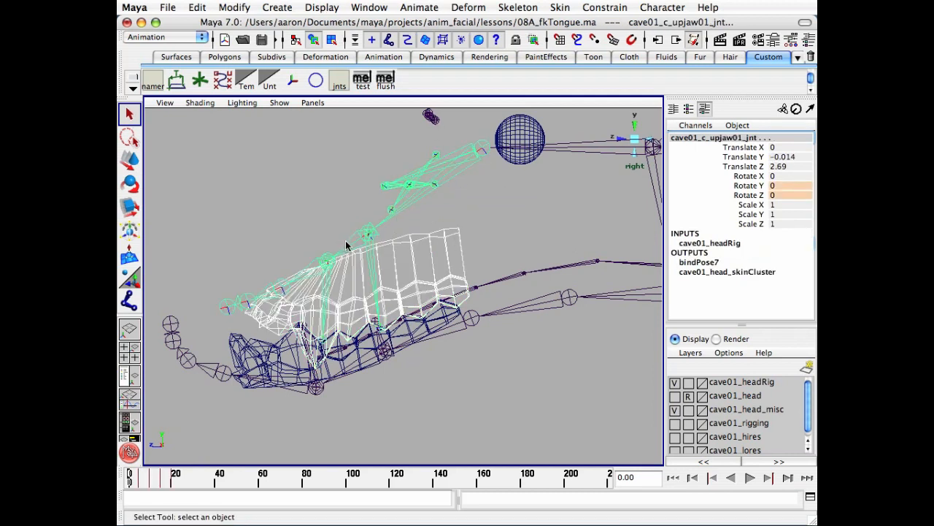
left_click(323, 261)
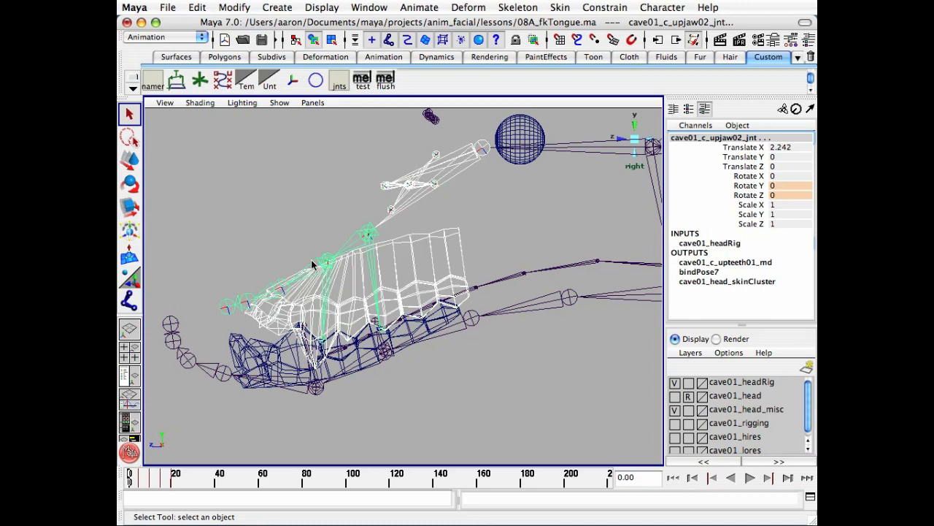
left_click(311, 261)
left_click(374, 269)
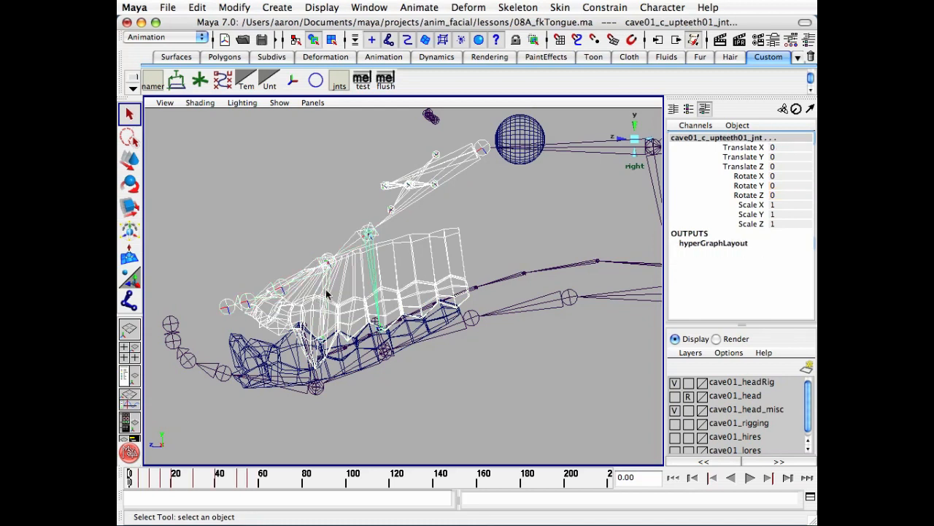
left_click(327, 311)
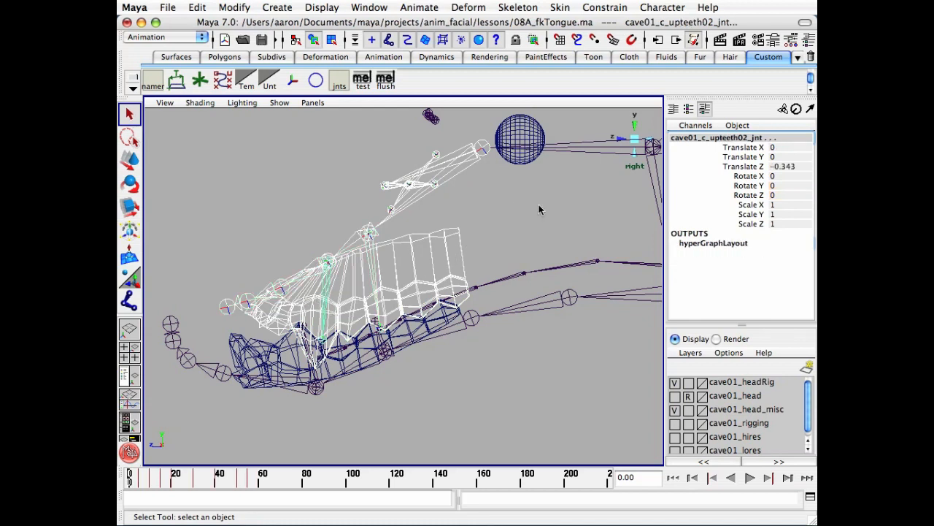
left_click(560, 8)
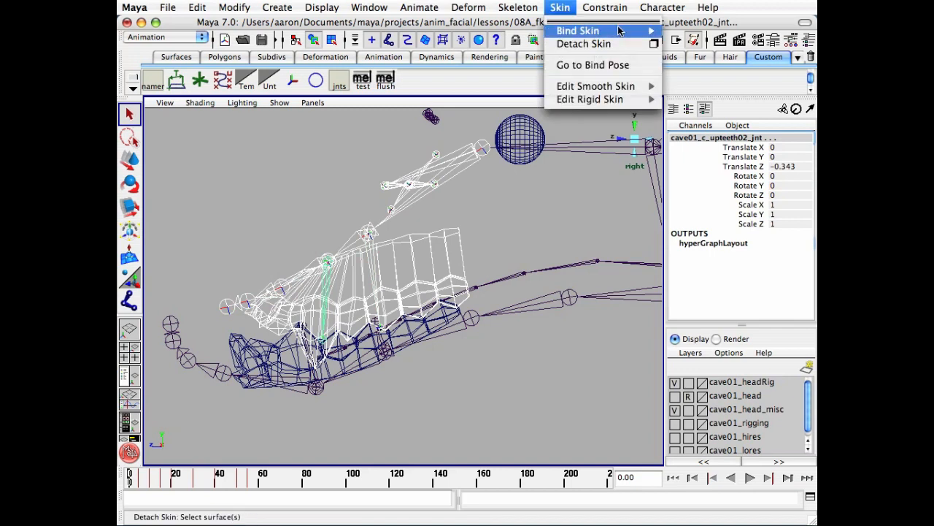
mouse_move(619, 31)
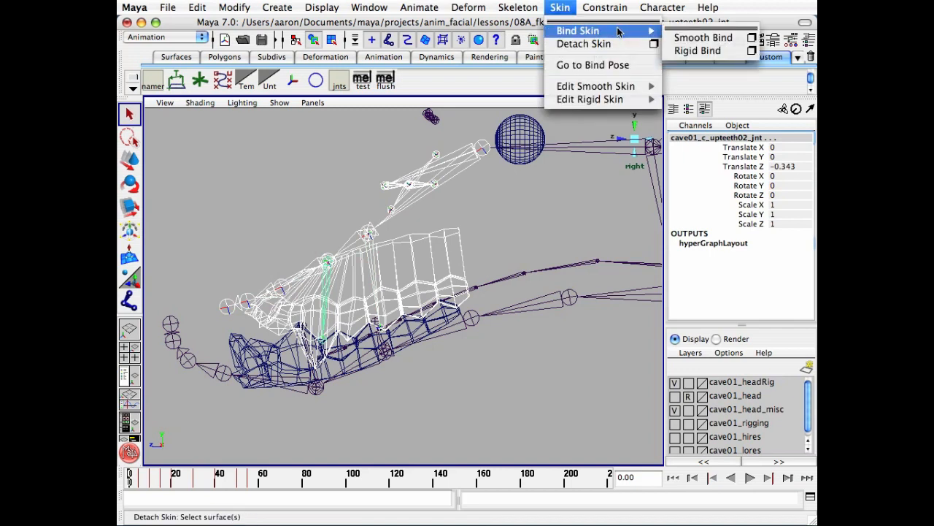
left_click(732, 42)
left_click(469, 340)
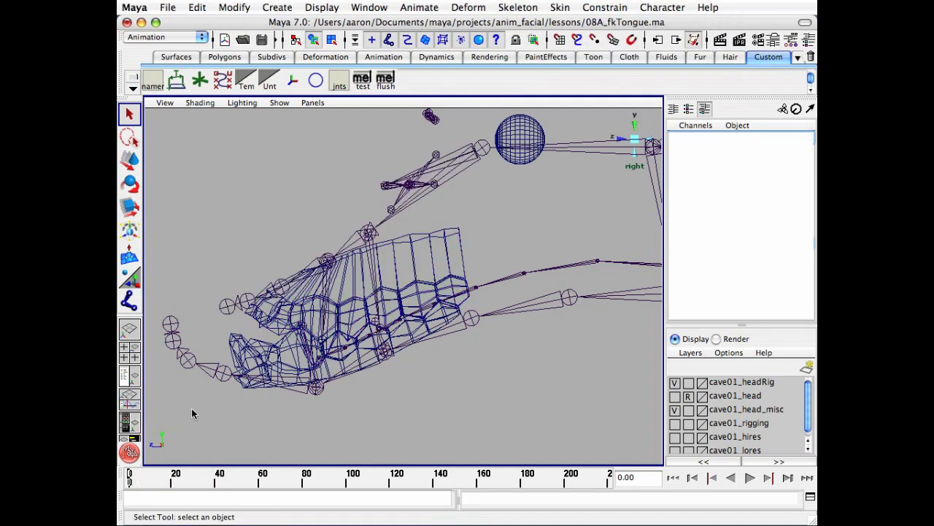
- Test the upper-teeth bind at frame 40 by scaling cave01_c_upteeth01_jnt to about 2.06 in X, undo it and return to frame 0
key("alt+v")
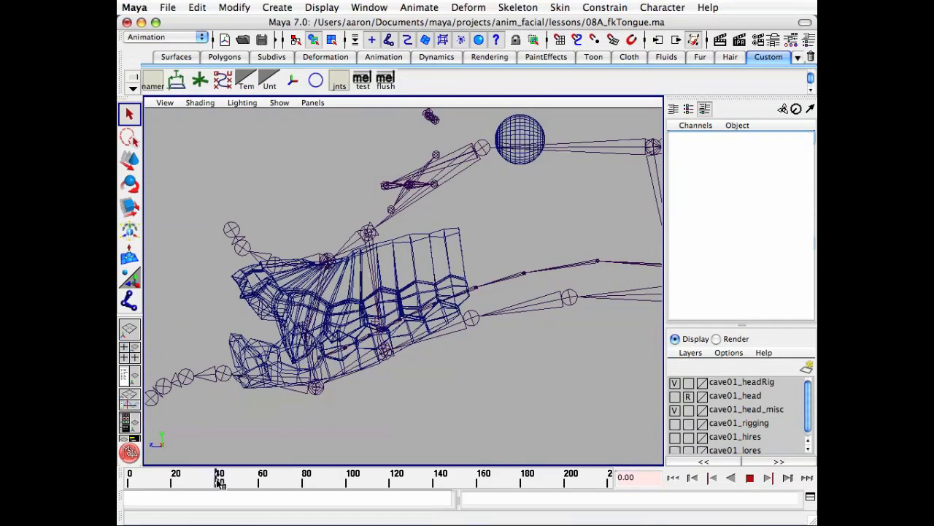
left_click_drag(218, 483, 218, 482)
left_click(369, 276)
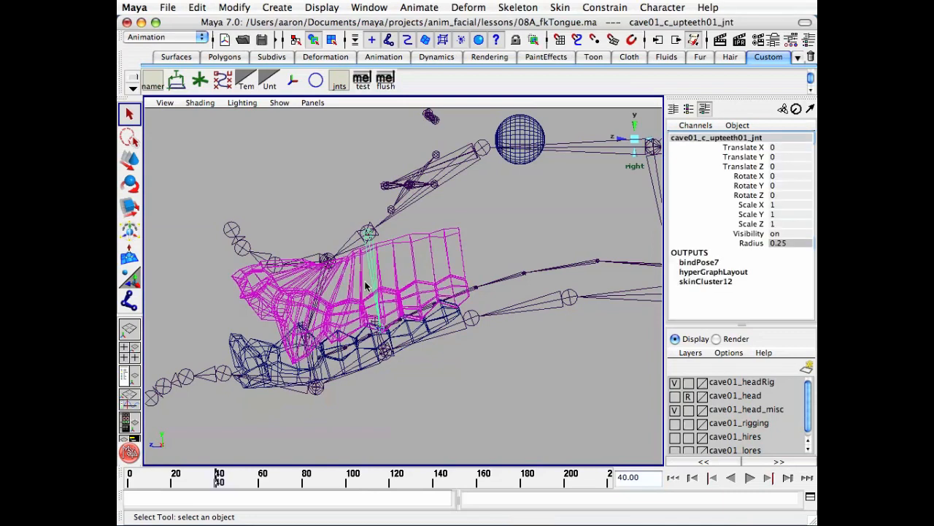
key("e")
left_click_drag(373, 278, 374, 357)
key("z")
key("r")
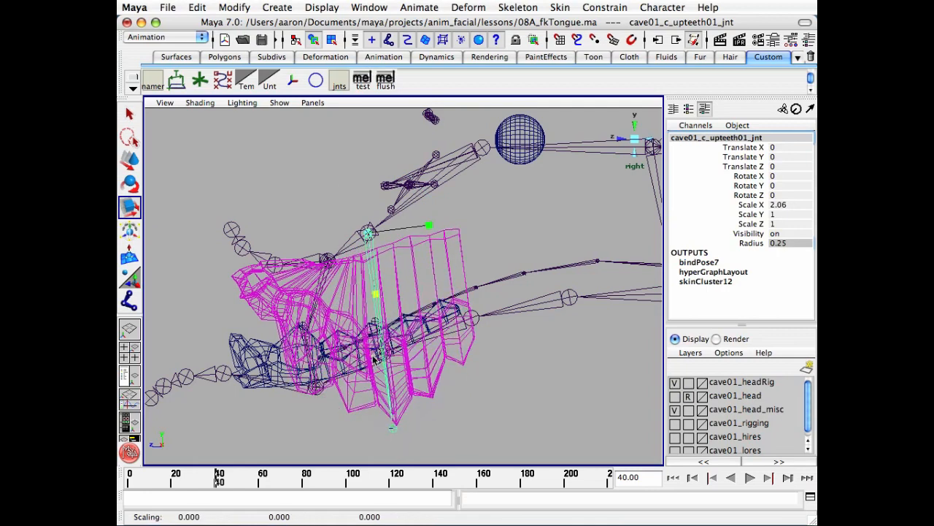
key("z")
key("q")
left_click(499, 348)
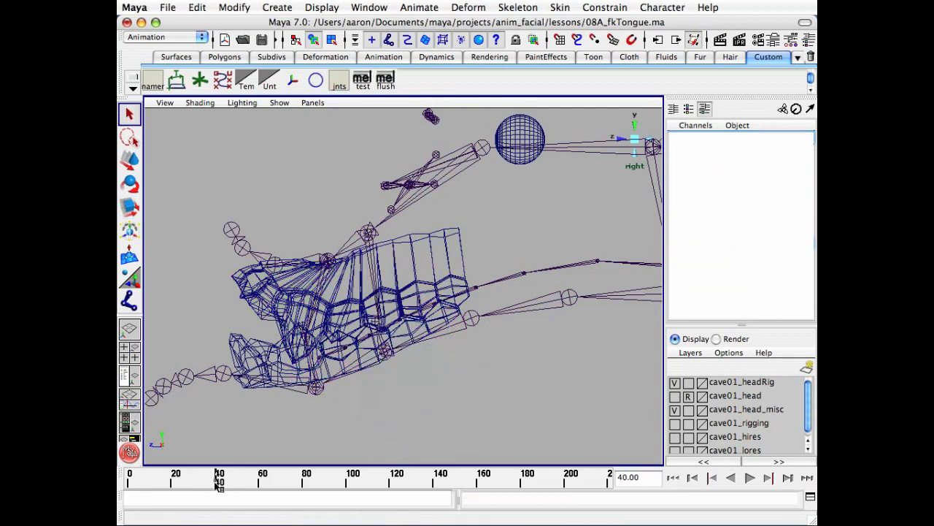
left_click_drag(218, 482, 129, 476)
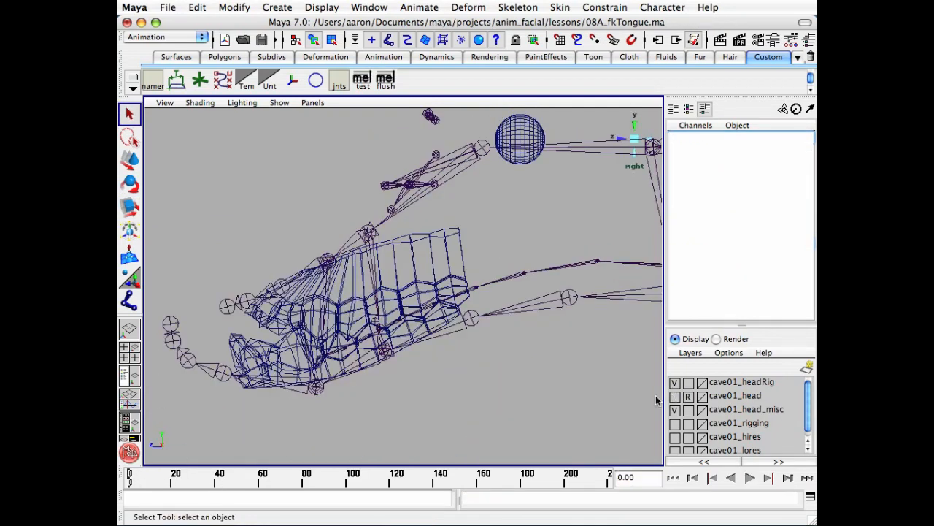
- Show the upper and lower teeth shaded in the perspective view and select cave01_c_upteeth01_jnt
left_click(442, 243)
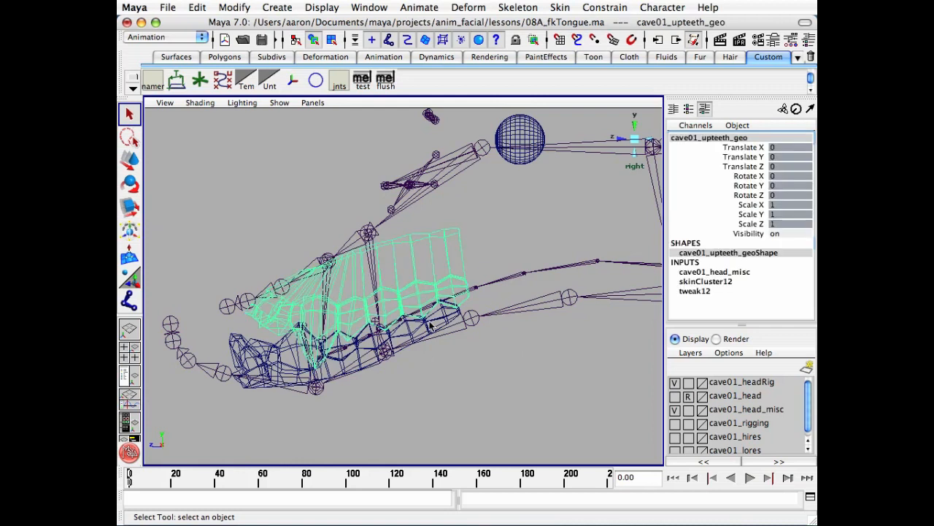
left_click(246, 350)
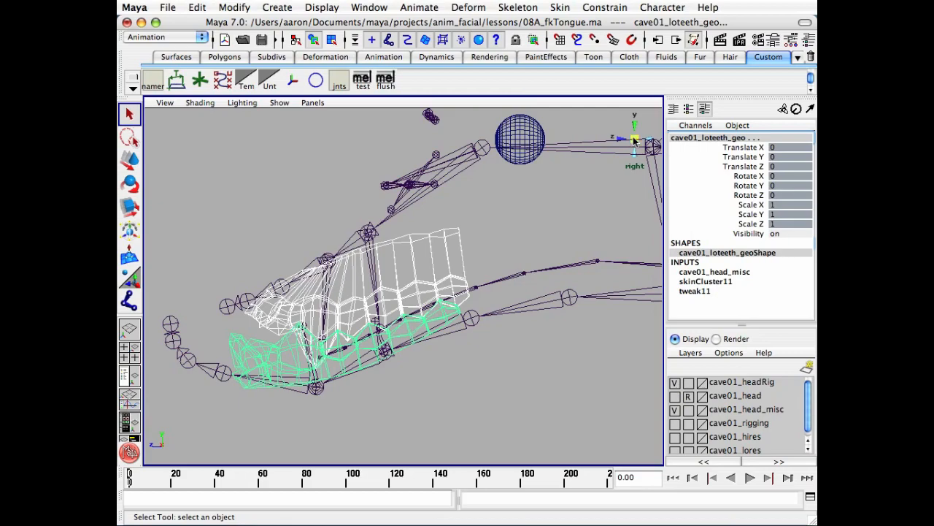
mouse_move(635, 141)
left_mouse_down("alt")
mouse_move(400, 288)
mouse_move(469, 319)
mouse_move(441, 324)
mouse_move(457, 365)
mouse_move(405, 364)
mouse_move(436, 336)
mouse_move(499, 365)
mouse_move(387, 370)
mouse_move(395, 359)
mouse_move(436, 398)
left_mouse_up("alt")
key("5")
left_click(469, 367)
right_click_drag(436, 398, 372, 299, "alt")
left_click(340, 302)
left_click_drag(341, 303, 420, 313, "alt")
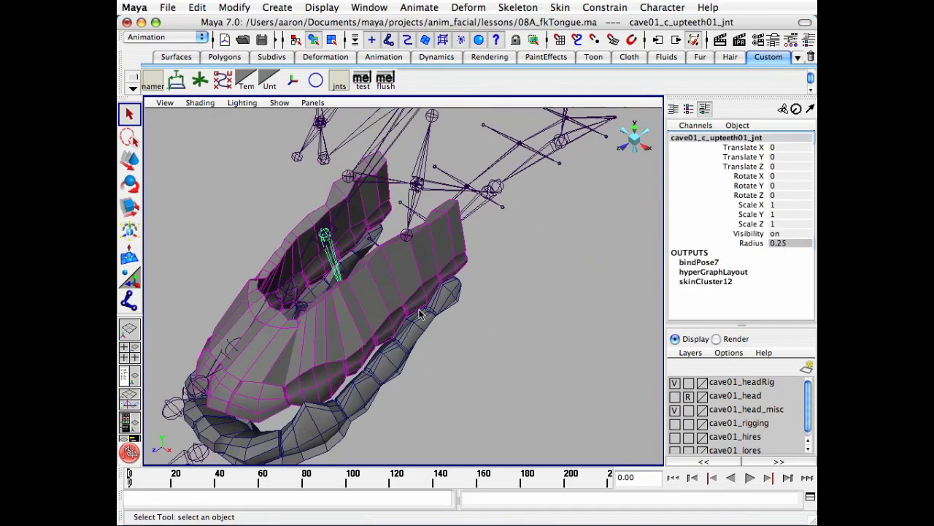
- Test the upper-teeth deformation by rotating cave01_c_upteeth01_jnt and undo the rotation
key("e")
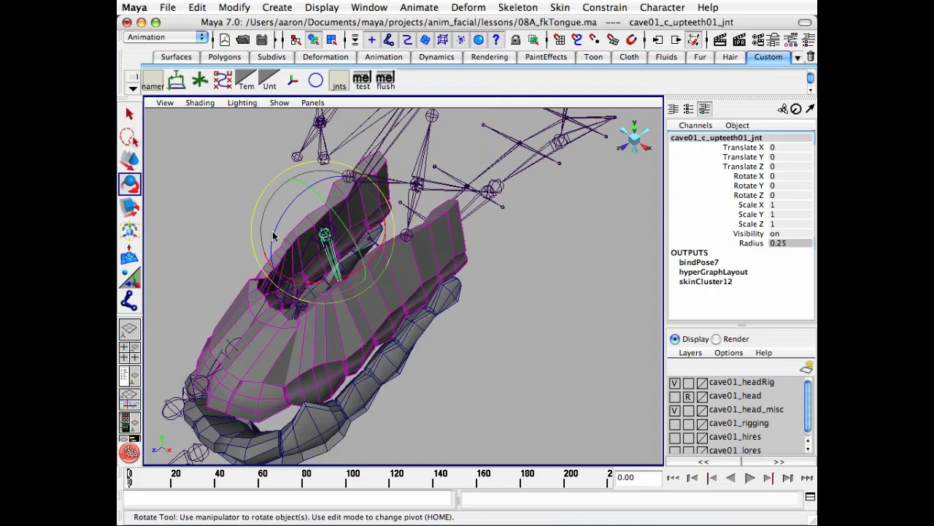
left_click_drag(273, 235, 289, 212)
key("z")
left_click_drag(326, 268, 371, 251, "alt")
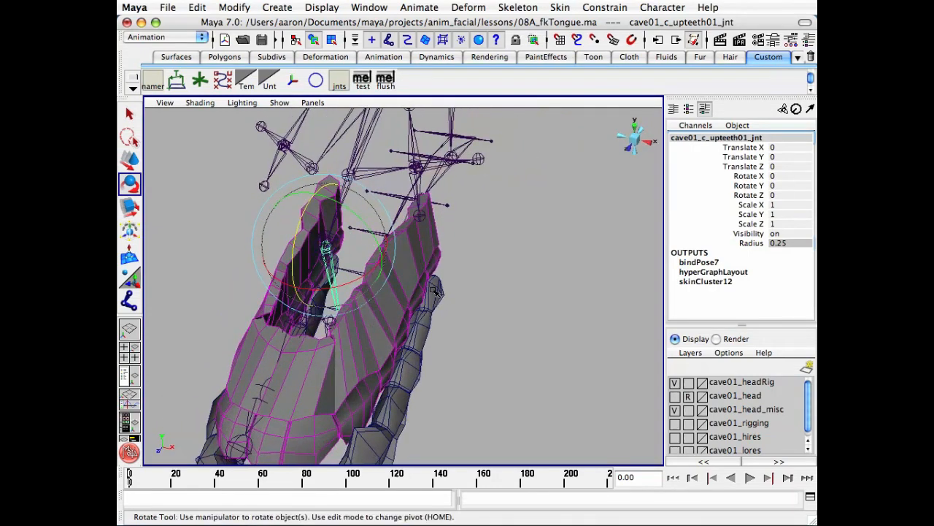
- Test scaling cave01_c_upteeth01_jnt to about 2.44 in X, about 2.77 in Z, and along Y, undoing each scale
key("r")
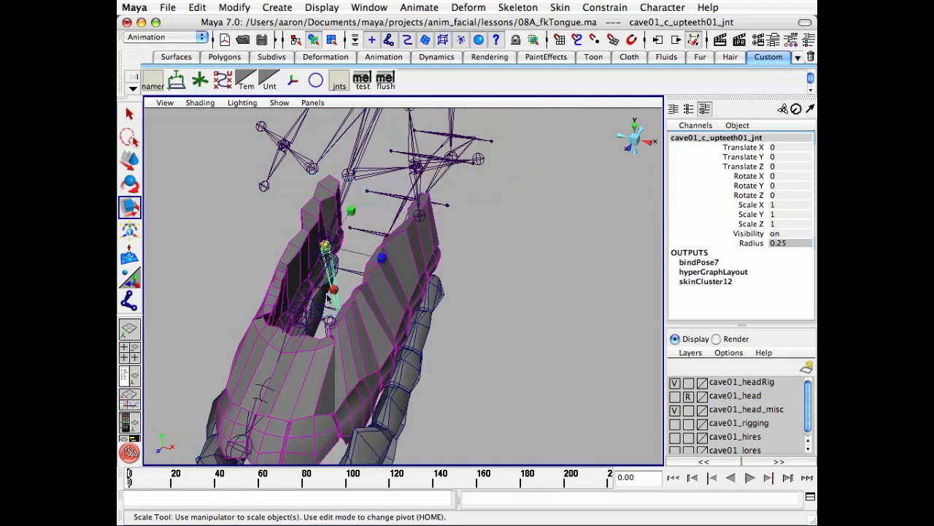
left_click_drag(333, 290, 362, 337)
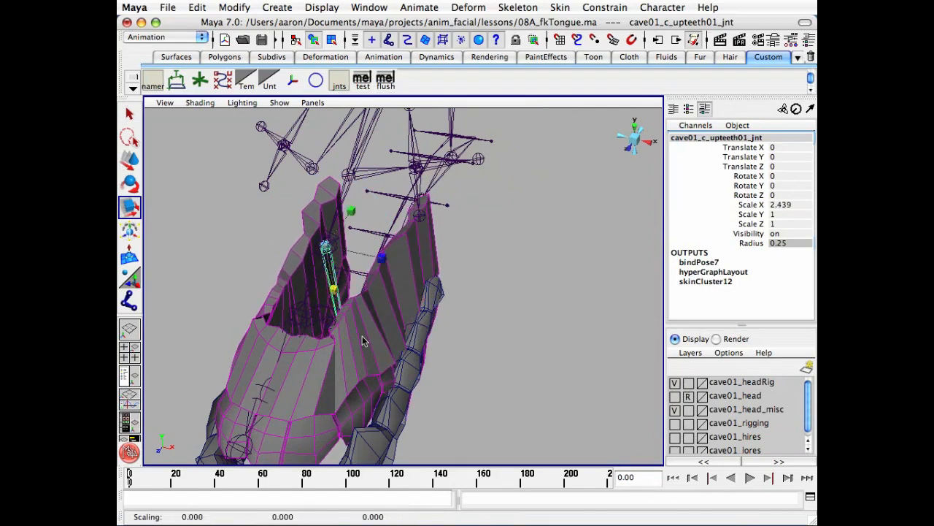
key("z")
left_click_drag(378, 256, 497, 274)
key("z")
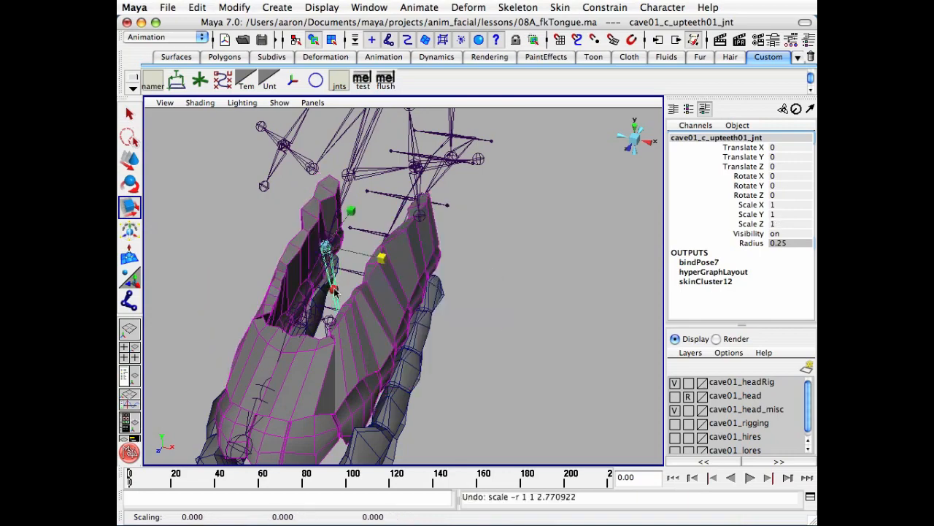
left_click_drag(354, 216, 441, 296)
key("z")
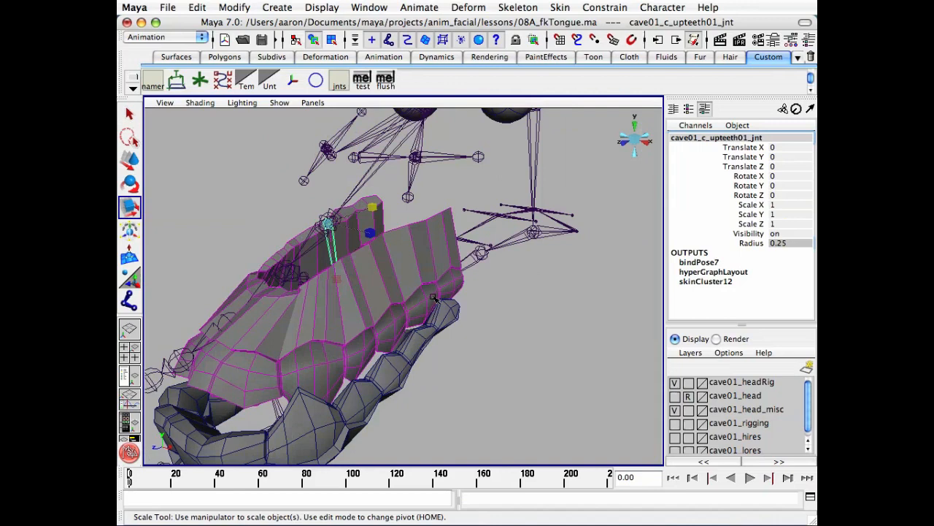
- Test moving cave01_c_upteeth01_jnt to see the upper teeth deform, undoing each move
key("w")
left_click_drag(340, 263, 381, 309)
key("z")
left_click_drag(471, 325, 417, 271, "alt")
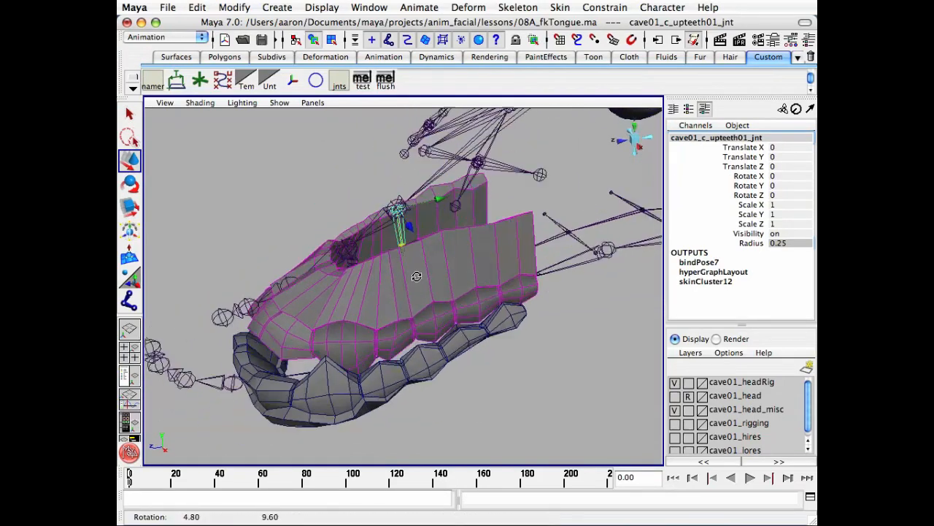
right_click_drag(416, 271, 428, 306, "alt")
left_click_drag(428, 307, 421, 258, "alt")
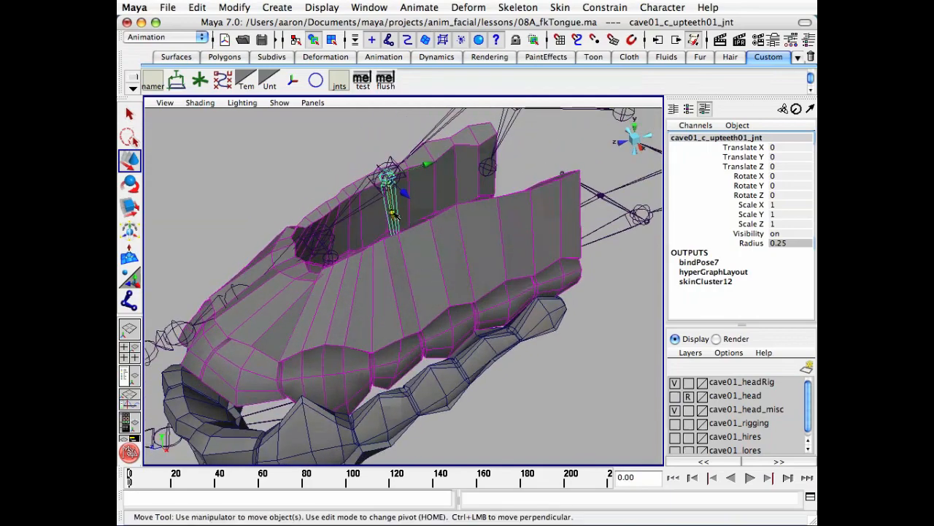
mouse_move(393, 214)
left_mouse_down()
mouse_move(410, 312)
mouse_move(346, 342)
mouse_move(328, 303)
mouse_move(503, 392)
mouse_move(474, 372)
mouse_move(509, 185)
left_mouse_up()
key("z")
- Return to wireframe display and detach the skin from cave01_upteeth_geo
key("4")
left_click(327, 309)
left_click(495, 204)
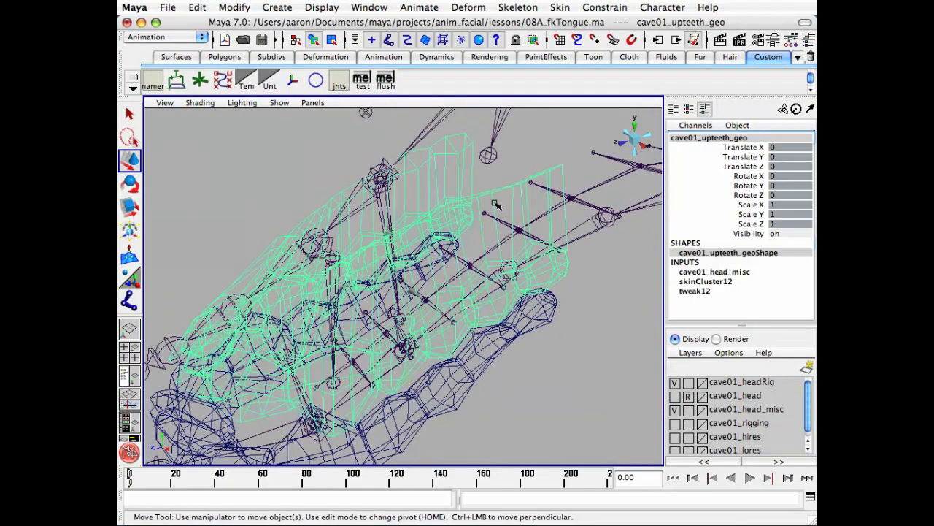
key("space")
left_click(552, 302)
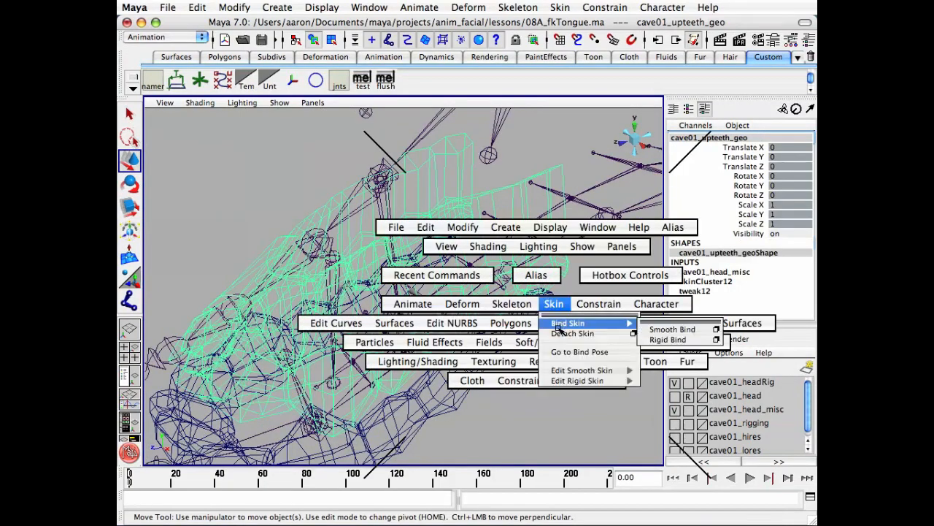
left_click(562, 333)
left_click(438, 423)
left_click_drag(409, 380, 468, 356, "alt")
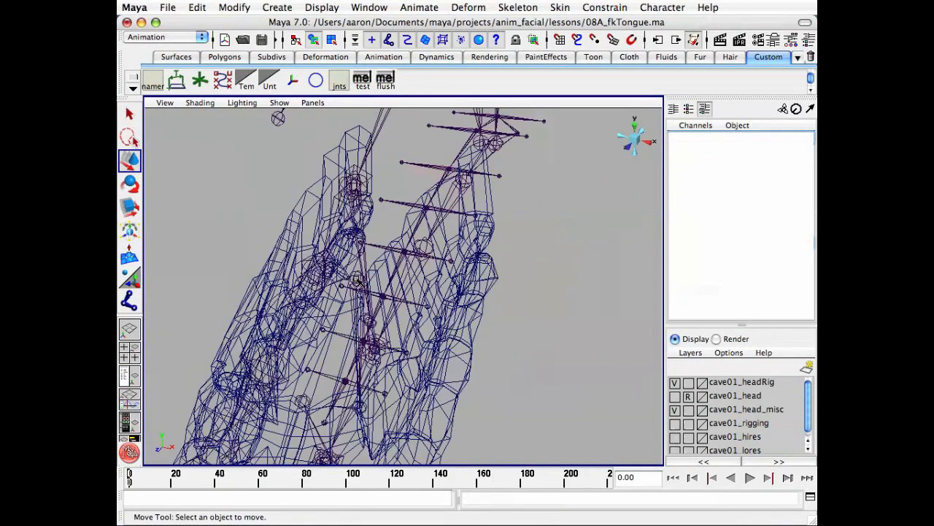
- Set Translate Z of cave01_c_upteeth02_jnt to 0
left_click(358, 281)
left_click(797, 166)
type("0")
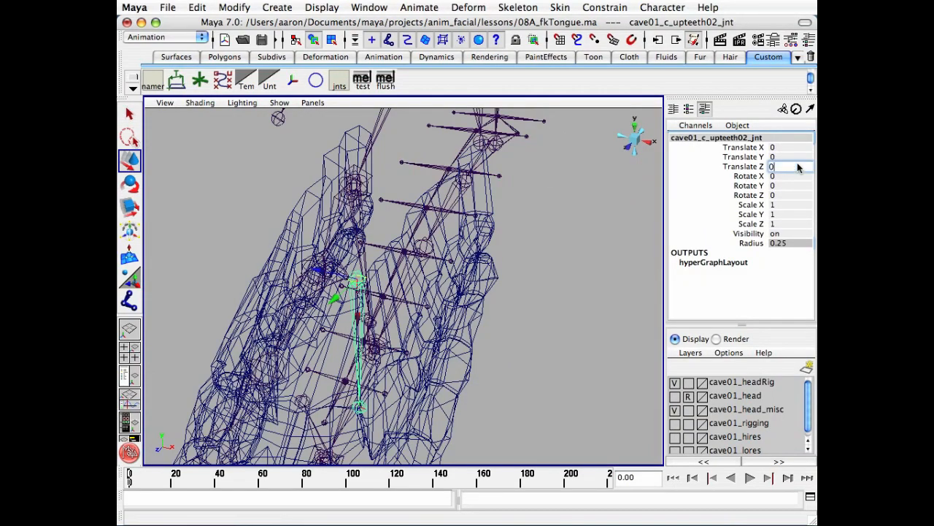
key("Return")
- Select the centre upper-jaw, upper-lip and upper-teeth joints with cave01_upteeth_geo and try to smooth-bind them
left_click_drag(404, 338, 411, 207, "alt")
key("q")
left_click(460, 165)
left_click(457, 139)
left_click(350, 205, "shift")
left_click(294, 238, "shift")
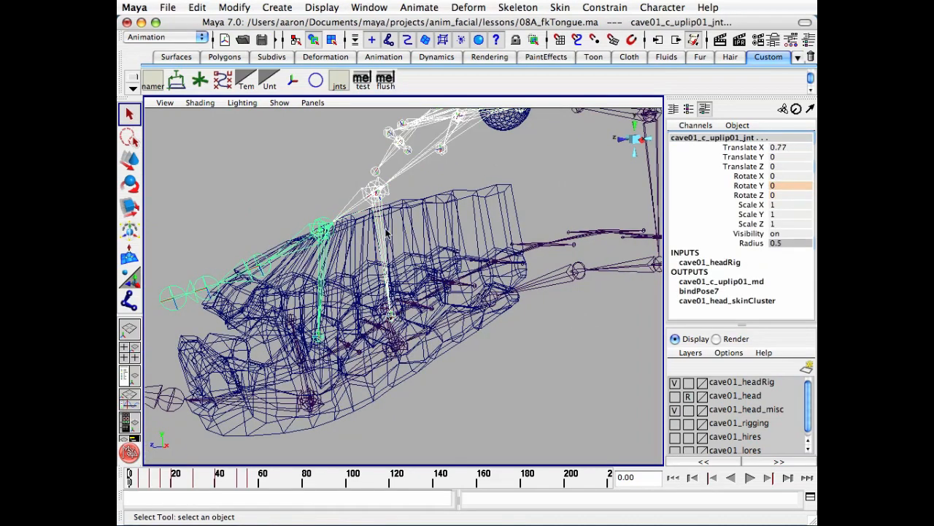
left_click(386, 232)
left_click(430, 211, "shift")
key("space")
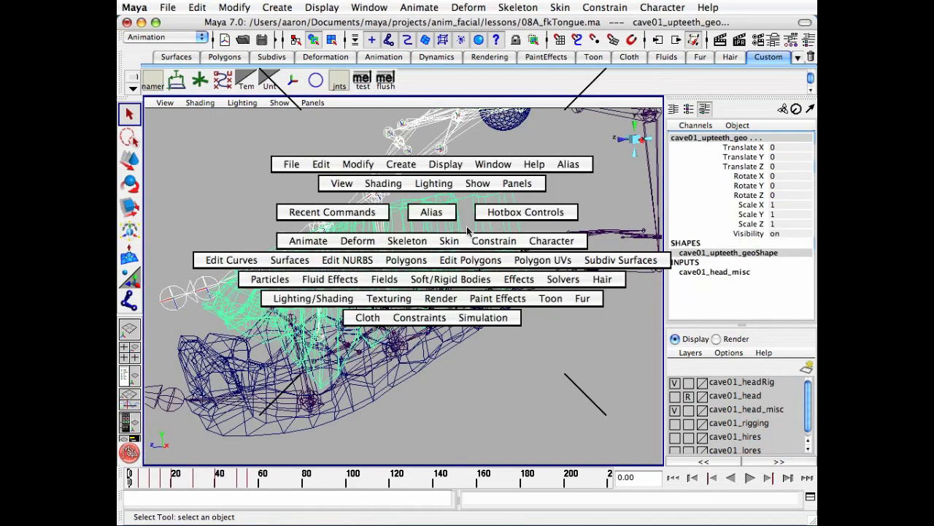
left_click(454, 242)
left_click(495, 336)
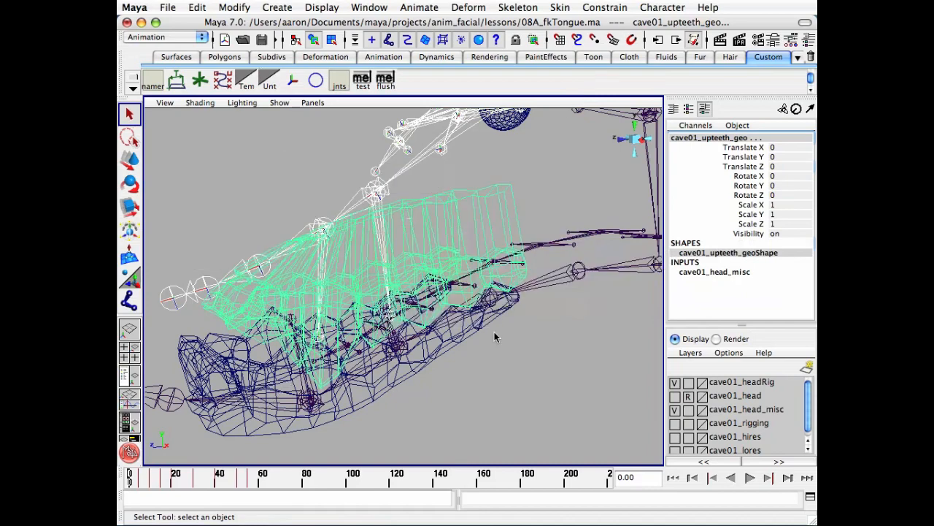
- Restore the joints-and-teeth selection, smooth-bind cave01_upteeth_geo to those joints, and select cave01_c_upteeth02_jnt
left_click(527, 389)
left_click_drag(527, 389, 415, 342, "alt")
left_click(394, 224)
key("z")
key("space")
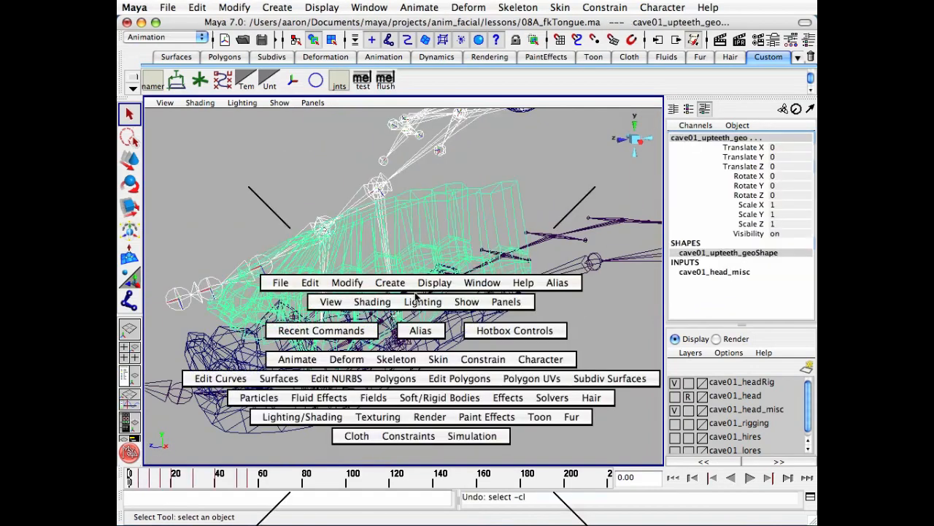
left_click_drag(438, 360, 546, 272)
left_click(544, 378)
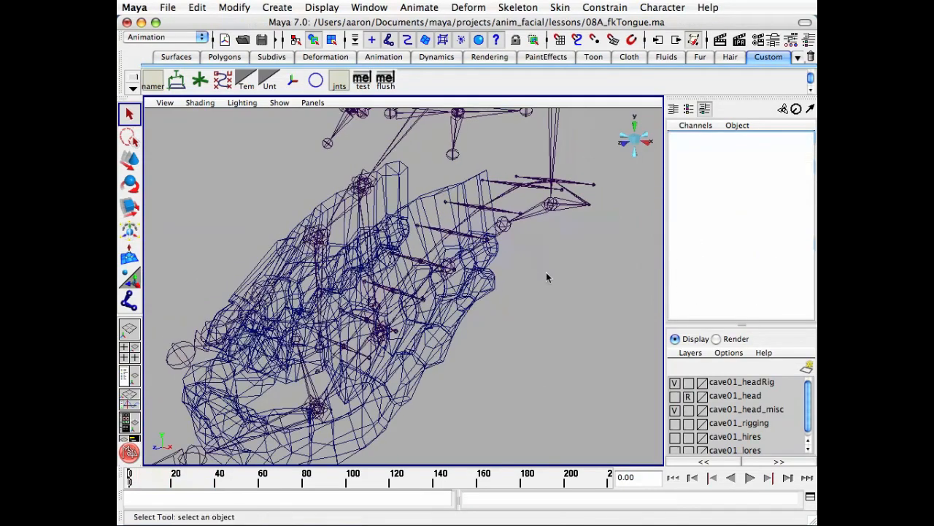
left_click(317, 266)
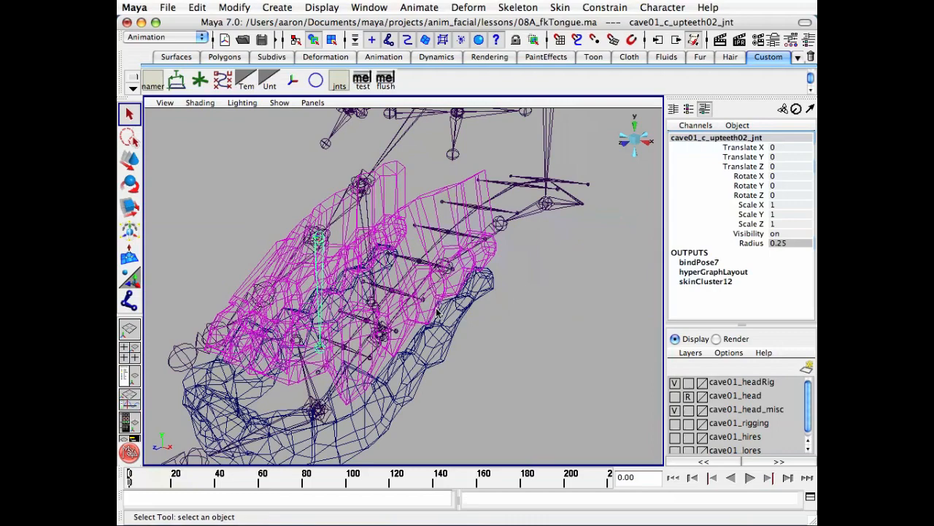
- Switch to shaded display, test the upper teeth's deformation by moving cave01_c_upteeth02_jnt along its X axis, and undo the moves
left_click_drag(436, 312, 323, 245, "alt")
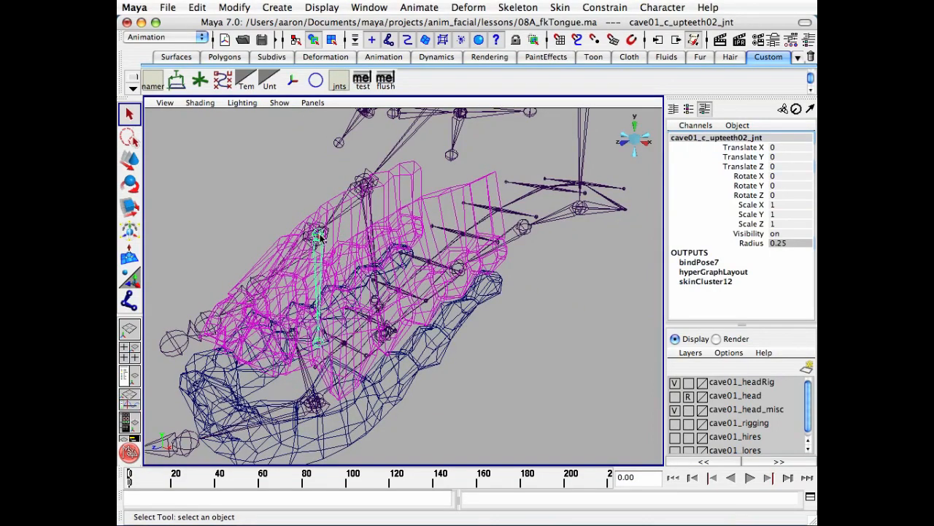
key("e")
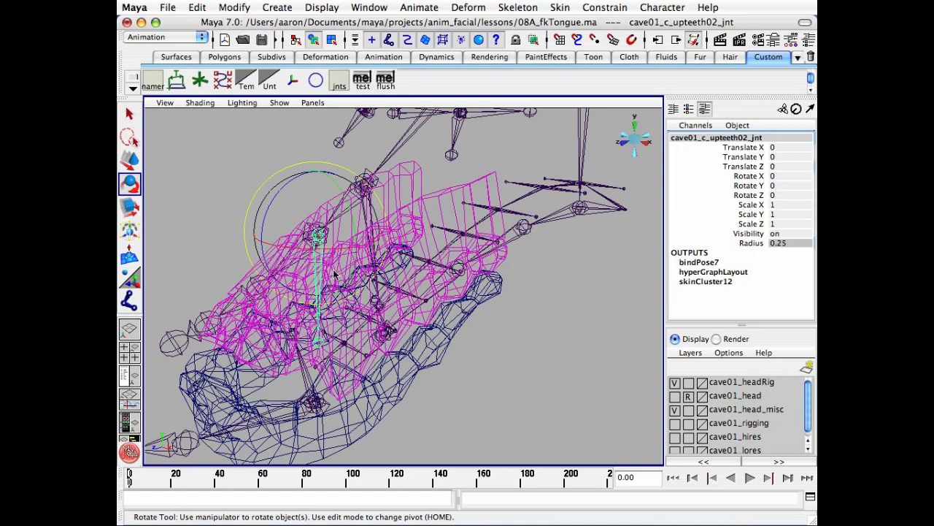
key("5")
key("w")
mouse_move(327, 289)
middle_mouse_down()
mouse_move(325, 277)
mouse_move(329, 328)
mouse_move(324, 270)
mouse_move(338, 362)
mouse_move(332, 295)
middle_mouse_up()
key("z")
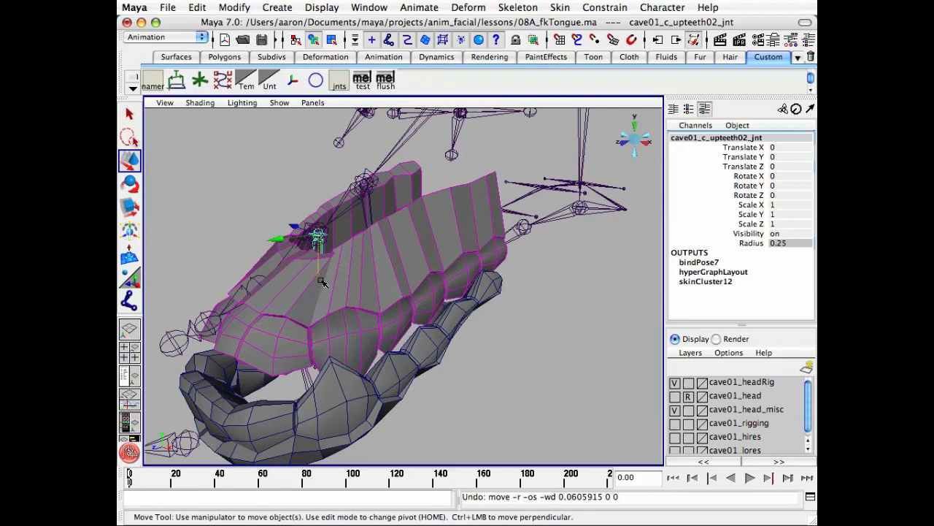
middle_click_drag(322, 282, 318, 227)
key("z")
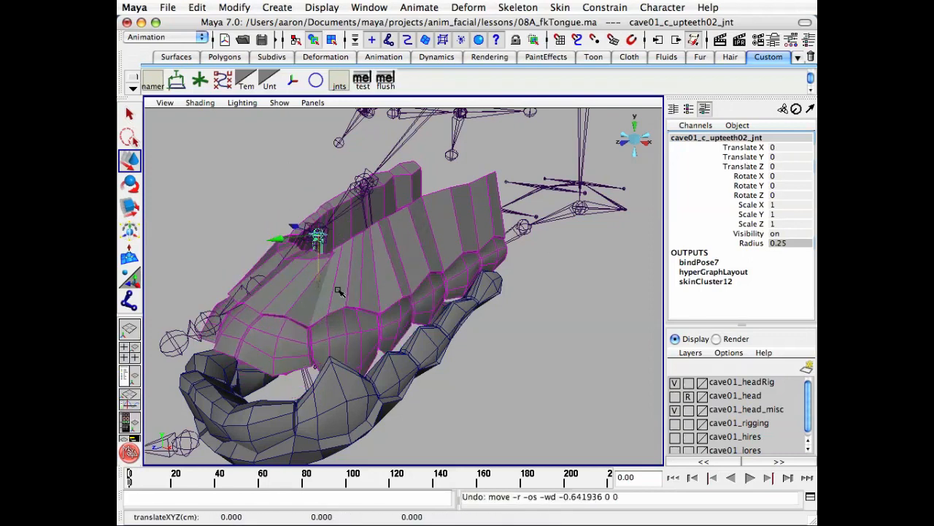
- Test-scale cave01_c_upteeth02_jnt, including Scale Z up to about 2.861, view the teeth from another angle, and undo the scaling
key("r")
left_click_drag(318, 292, 327, 330)
key("z")
left_click_drag(284, 224, 238, 207)
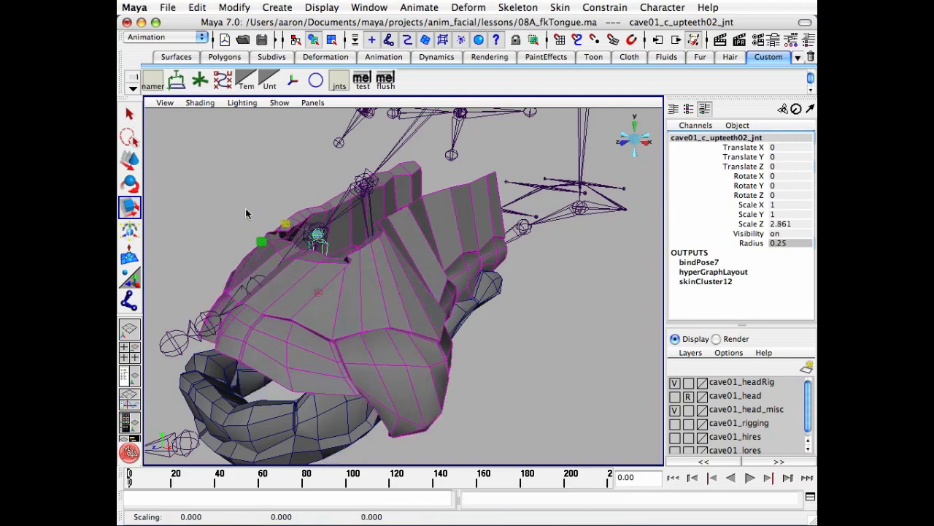
left_click_drag(343, 296, 415, 327, "alt")
key("z")
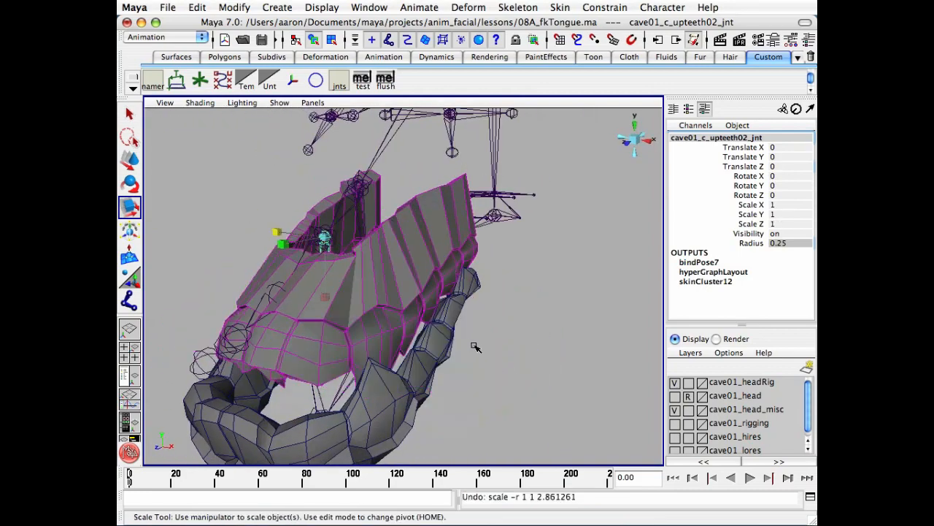
- Examine the upper and lower teeth from several angles, briefly selecting the lower-jaw joint cave01_c_lojaw04_jnt and clearing the selection
key("q")
left_click(479, 344)
right_click_drag(478, 344, 454, 362, "alt")
left_click_drag(454, 362, 398, 347, "alt")
middle_click_drag(398, 347, 452, 291, "alt")
left_click_drag(478, 352, 421, 325, "alt")
left_click_drag(353, 378, 489, 321, "alt")
left_click(491, 318)
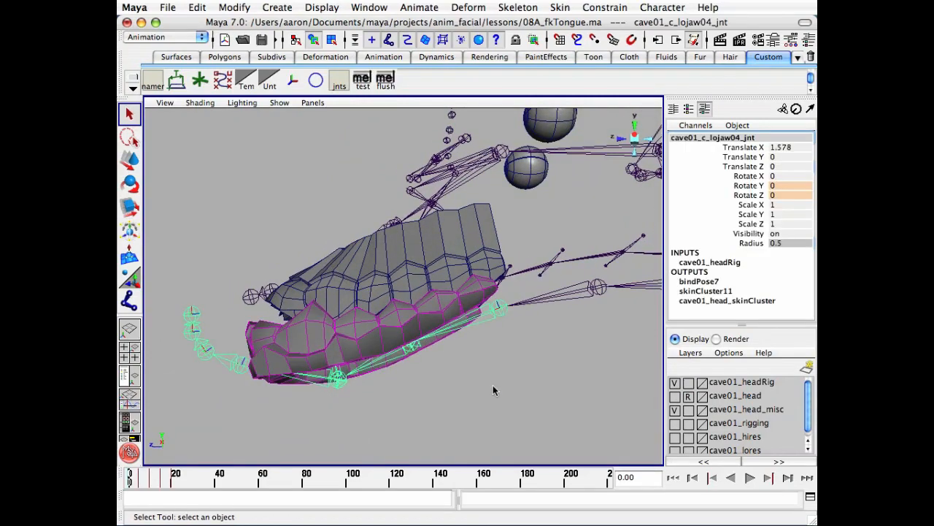
left_click(493, 390)
left_click_drag(450, 371, 489, 326, "alt")
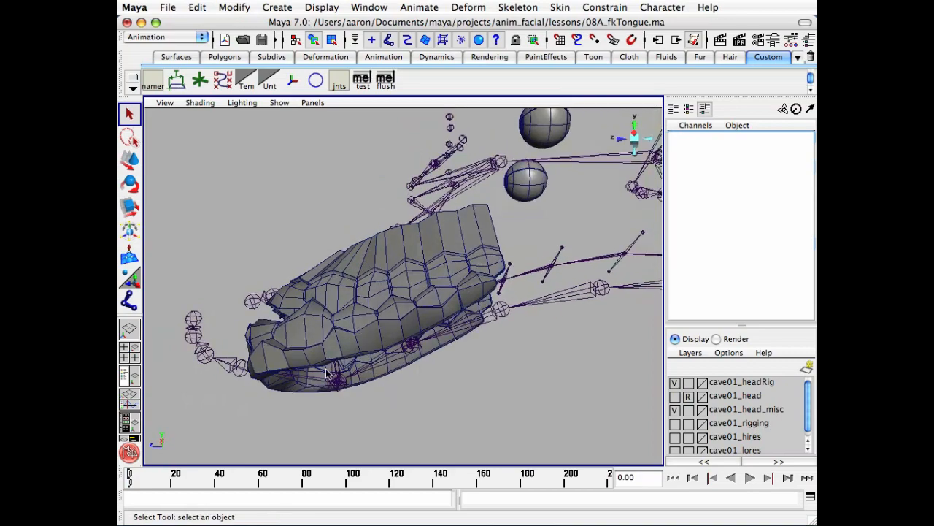
- Select cave01_c_loteeth02_jnt, test-rotate it to check the lower teeth's deformation, and undo the rotation
left_click_drag(327, 374, 349, 260, "alt")
left_click_drag(427, 363, 343, 358, "alt")
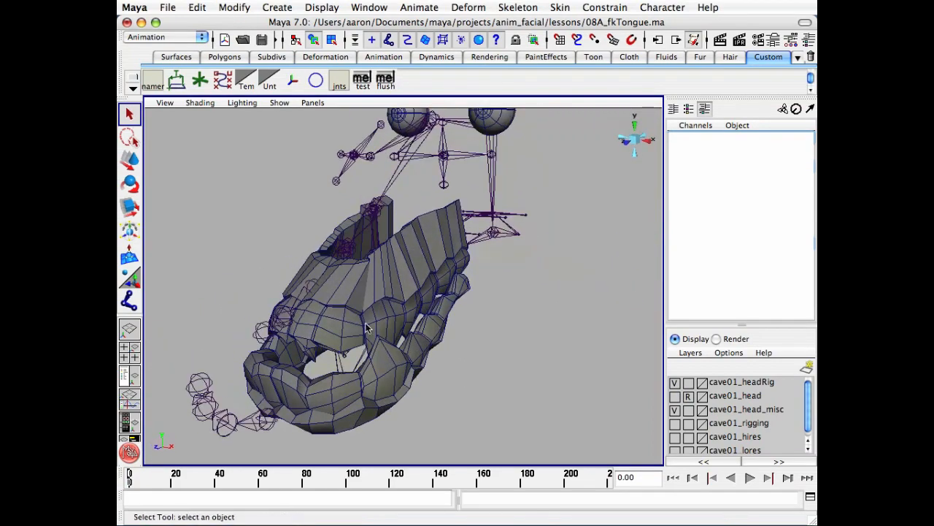
left_click(341, 365)
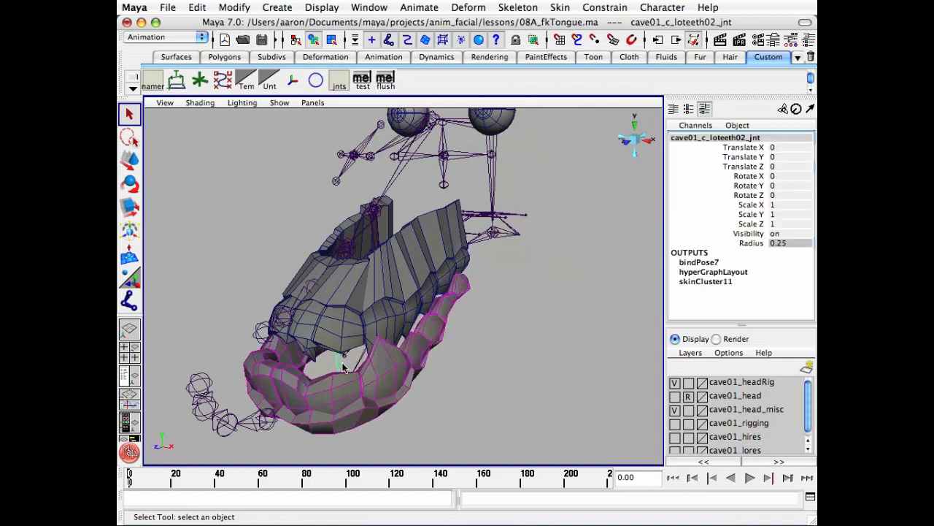
key("e")
left_click_drag(343, 368, 262, 369)
key("r")
key("z")
- Test-scale cave01_c_loteeth02_jnt, undo the scaling, and clear the selection
left_click_drag(334, 336, 316, 257)
key("z")
key("q")
left_click(457, 345)
left_click_drag(457, 346, 419, 353, "alt")
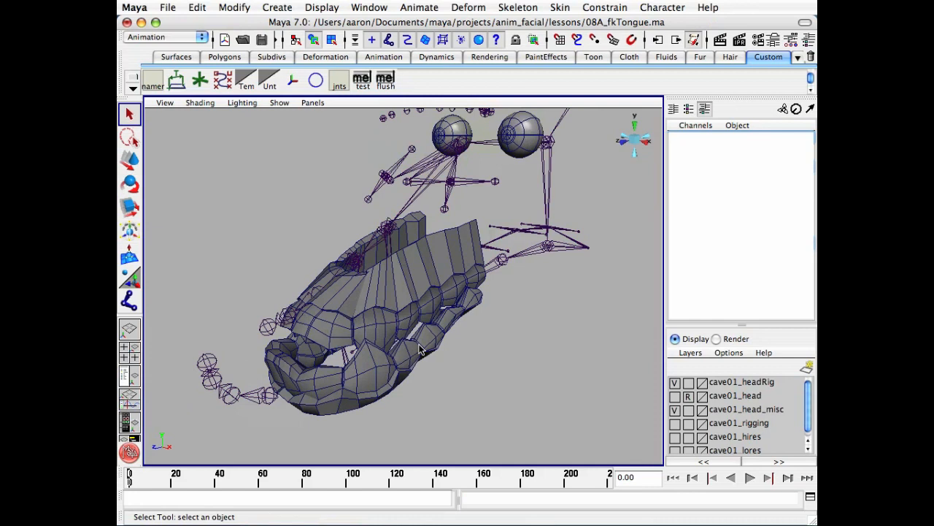